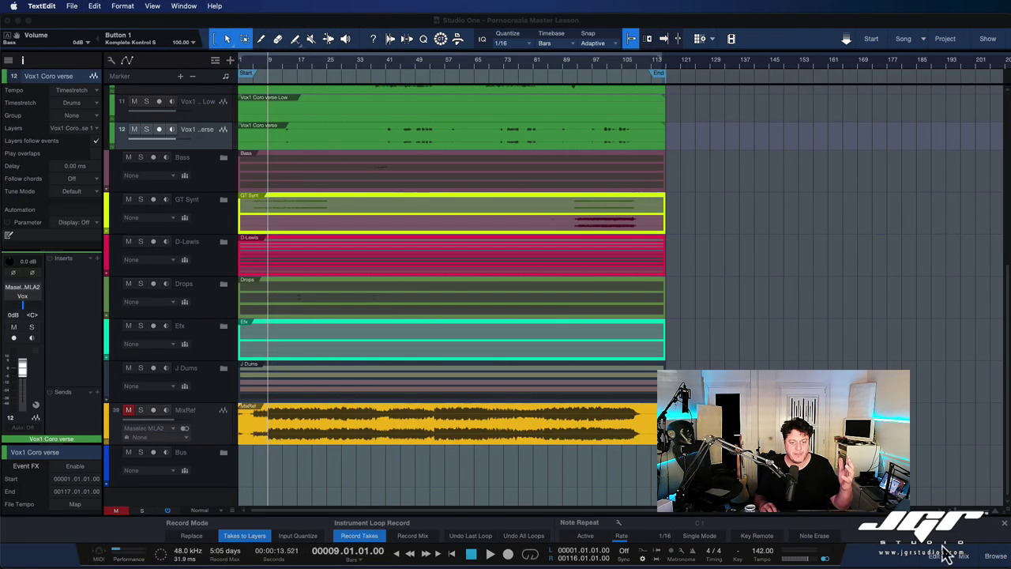
# Step: Show the mixer and play the song from around bar 93 to examine the track, bus and Main channel levels
pyautogui.click(962, 555)
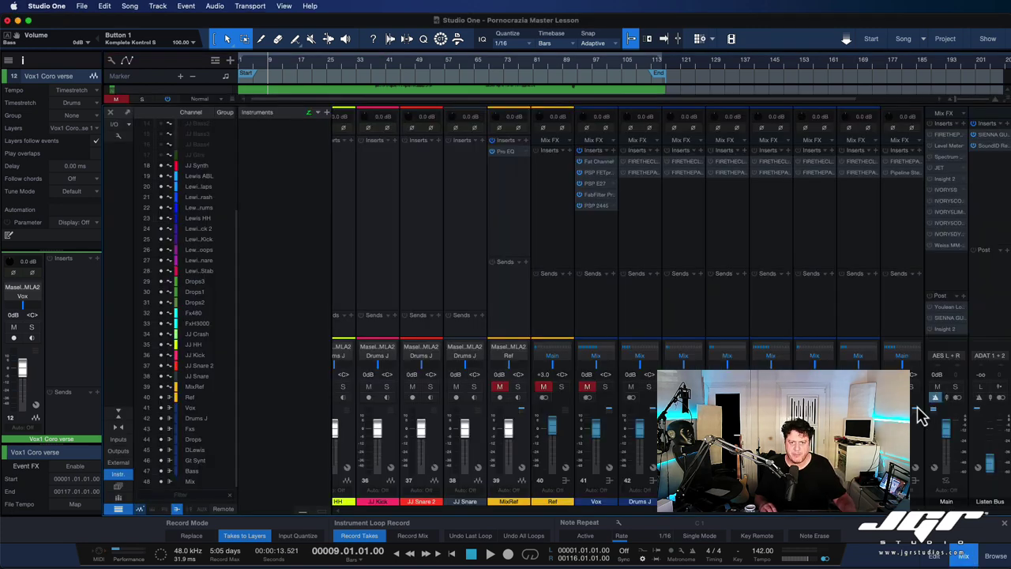
pyautogui.press('space')
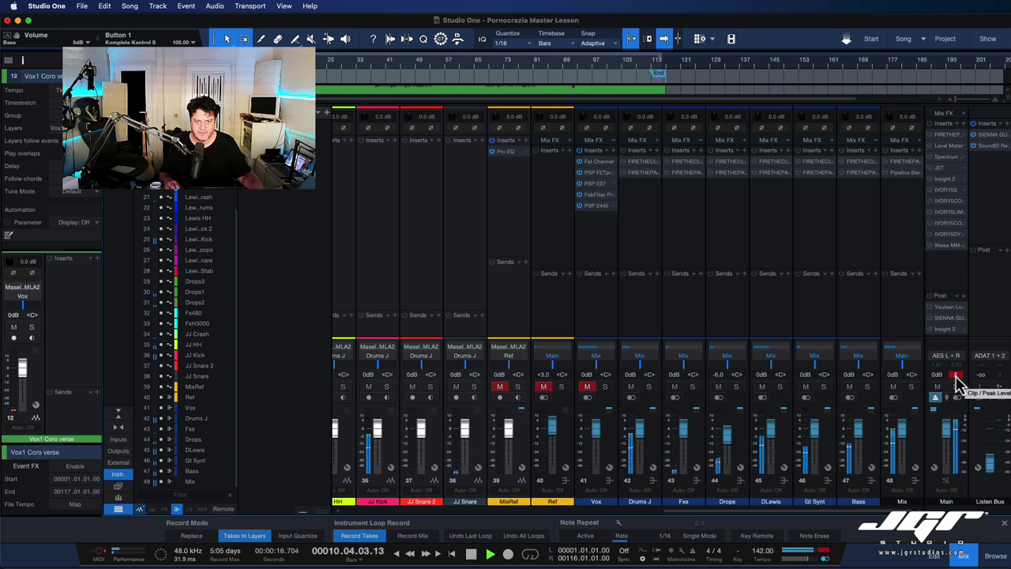
pyautogui.click(579, 66)
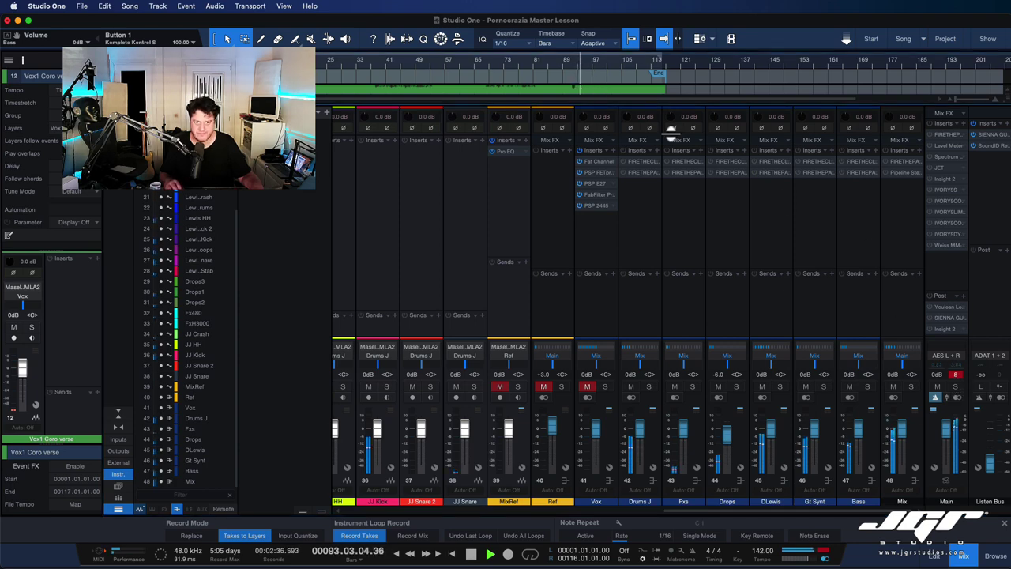
pyautogui.hscroll(-2, 786, 305)
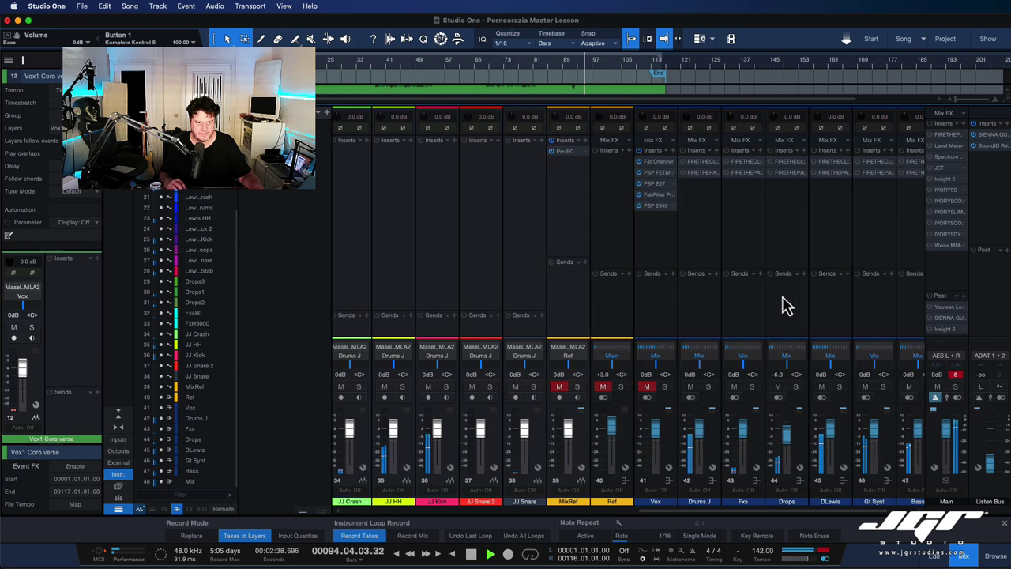
pyautogui.hscroll(-4, 786, 305)
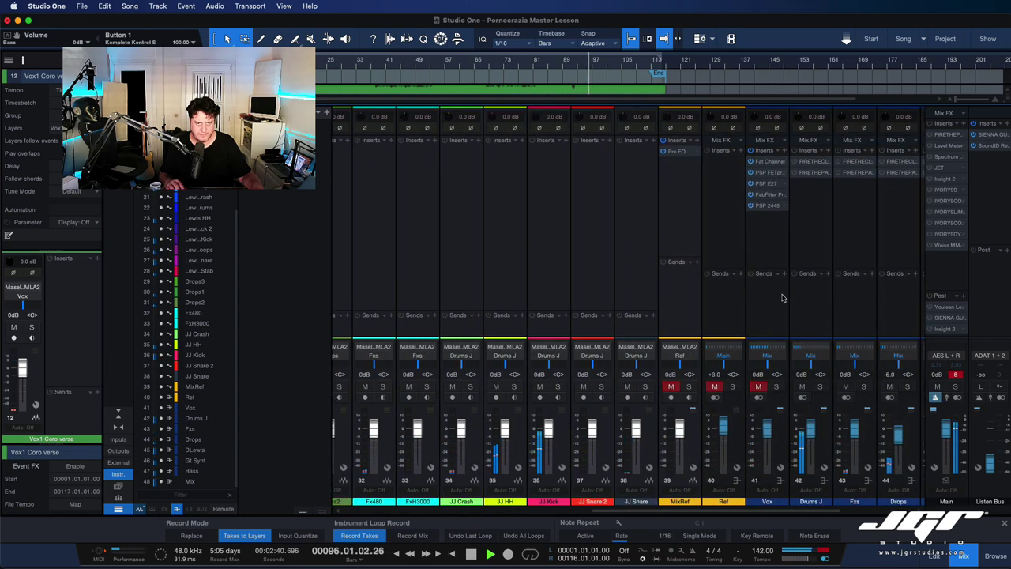
pyautogui.hscroll(6, 782, 298)
pyautogui.press('space')
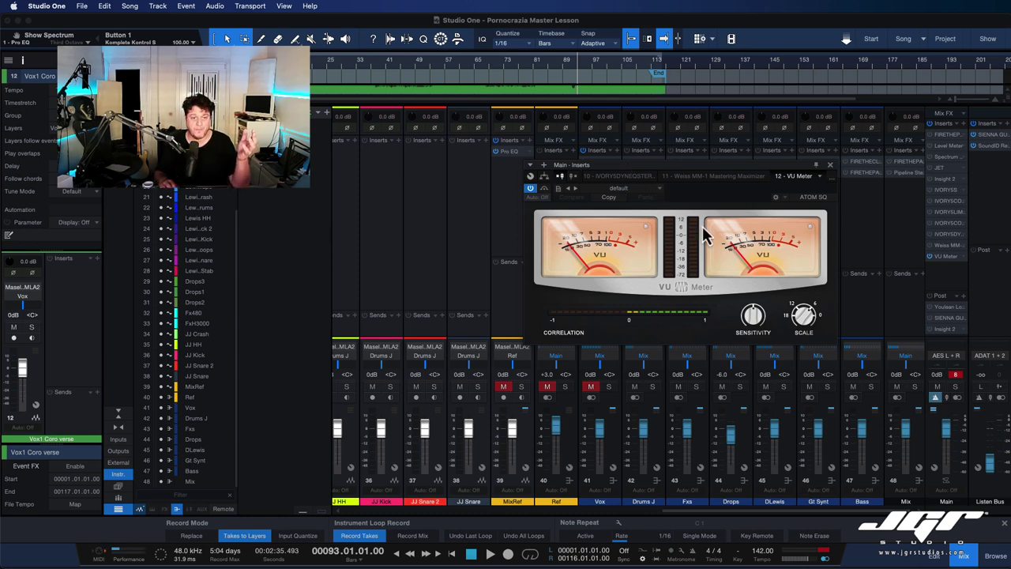
# Step: Set the scale of the VU Meter on the Main channel to 18
pyautogui.moveTo(799, 353); pyautogui.dragTo(801, 390)
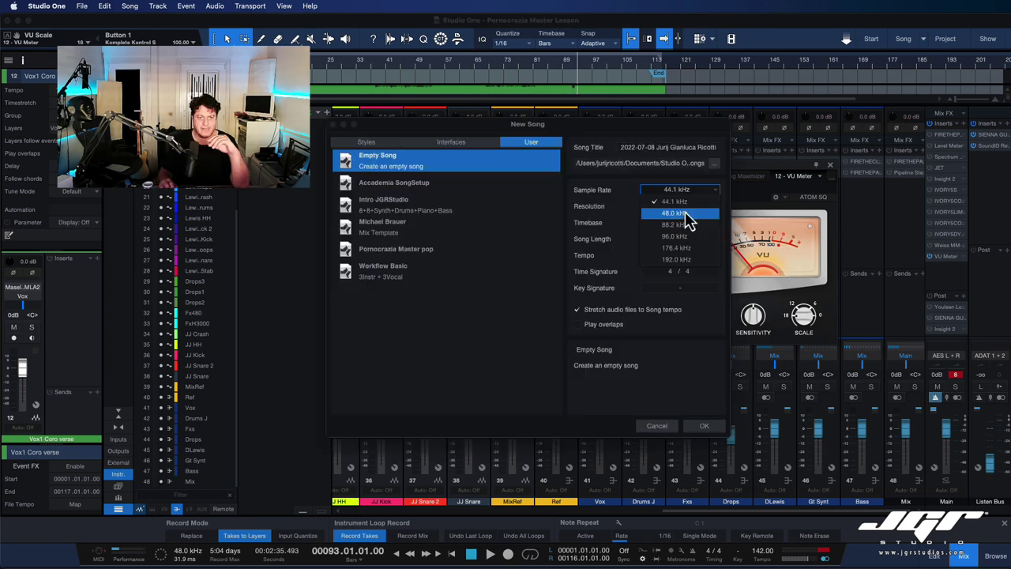
# Step: Create an empty song with a 48.0 kHz sample rate and add one audio track named gen
pyautogui.click(686, 214)
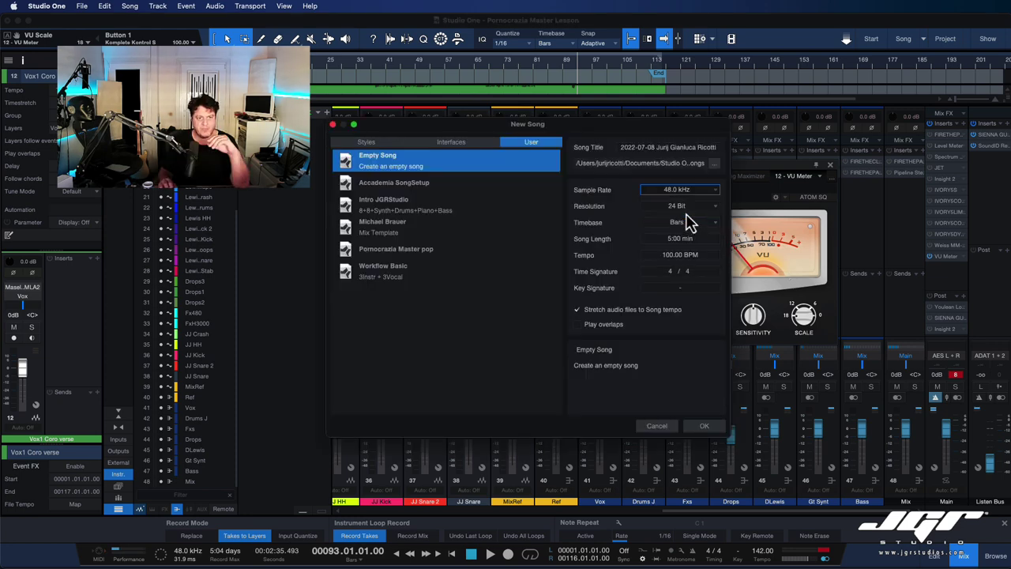
pyautogui.click(705, 426)
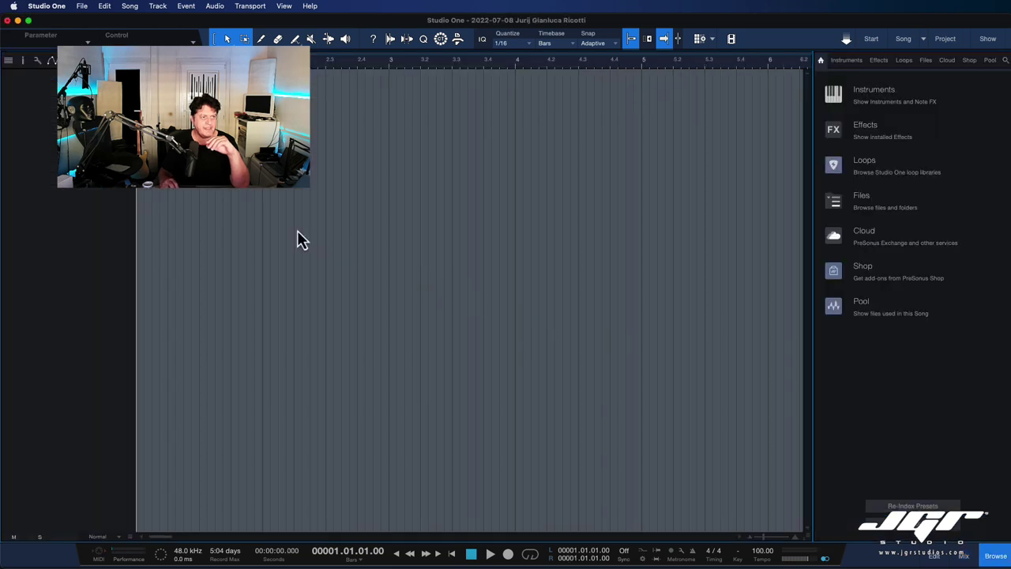
pyautogui.press('t')
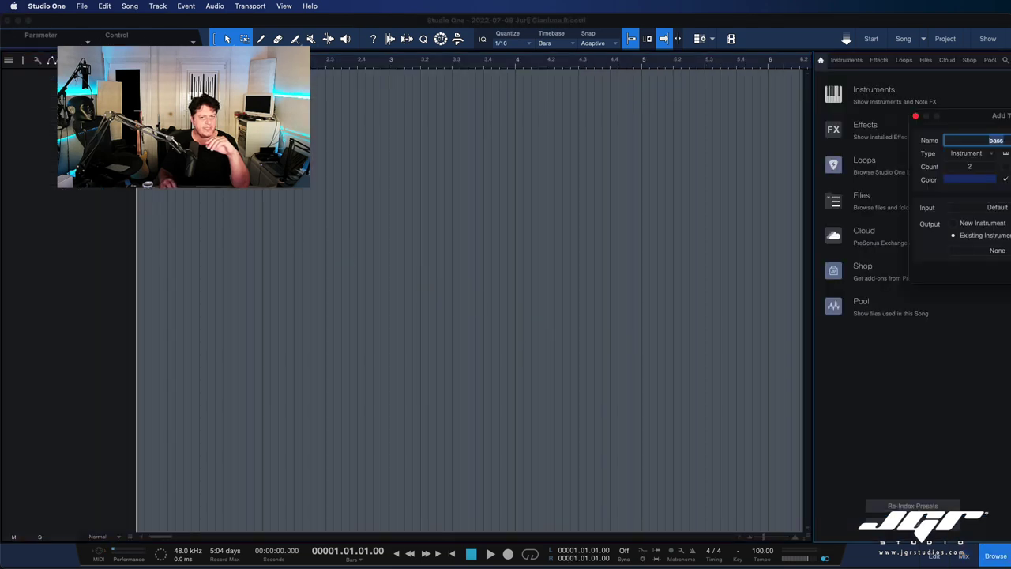
pyautogui.write('gtr')
pyautogui.click(980, 157)
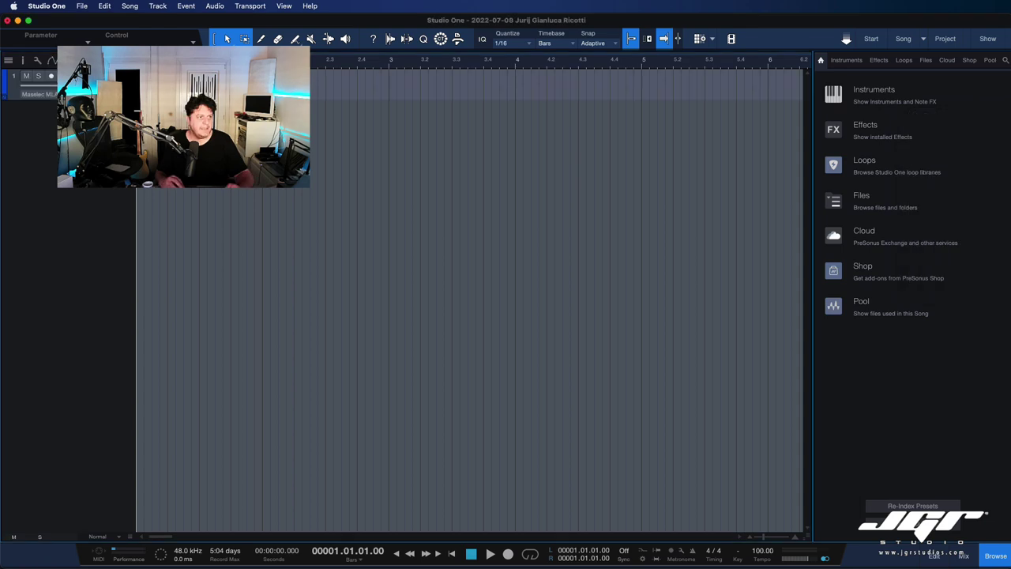
# Step: Show the gen track's inspector and insert the Tone Generator plug-in on the track
pyautogui.click(23, 60)
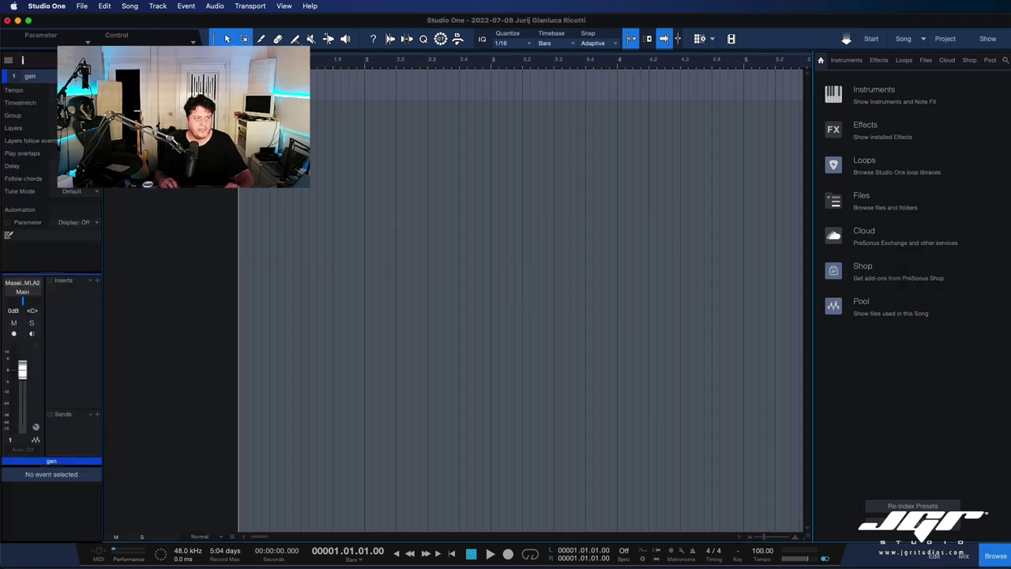
pyautogui.click(97, 282)
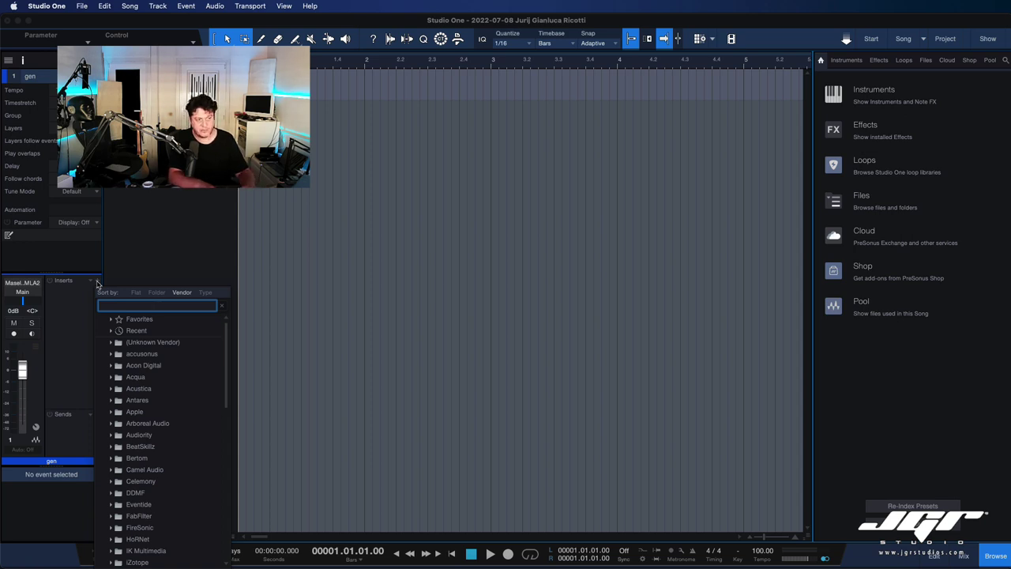
pyautogui.write('tone')
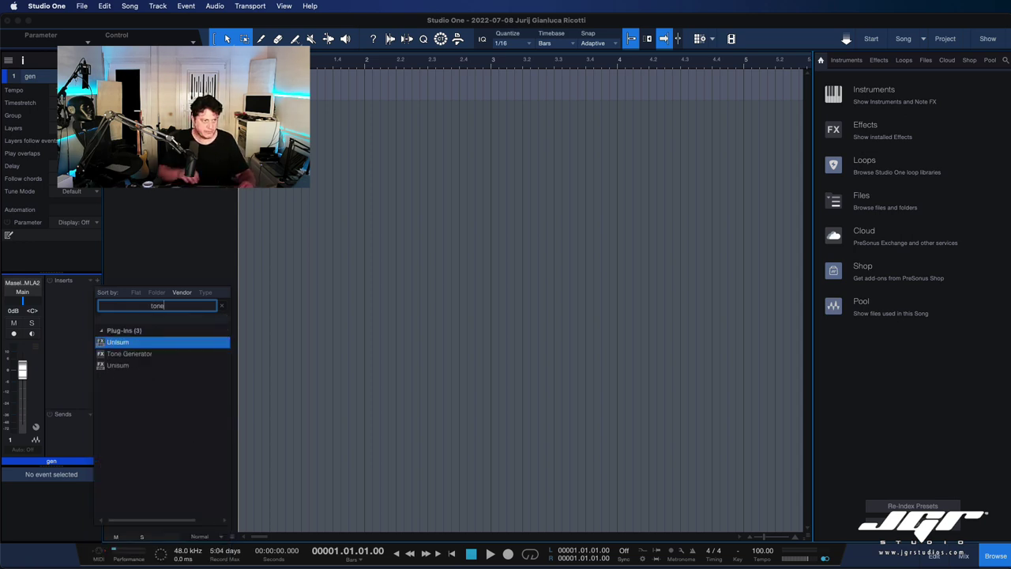
pyautogui.click(149, 358)
pyautogui.doubleClick(150, 359)
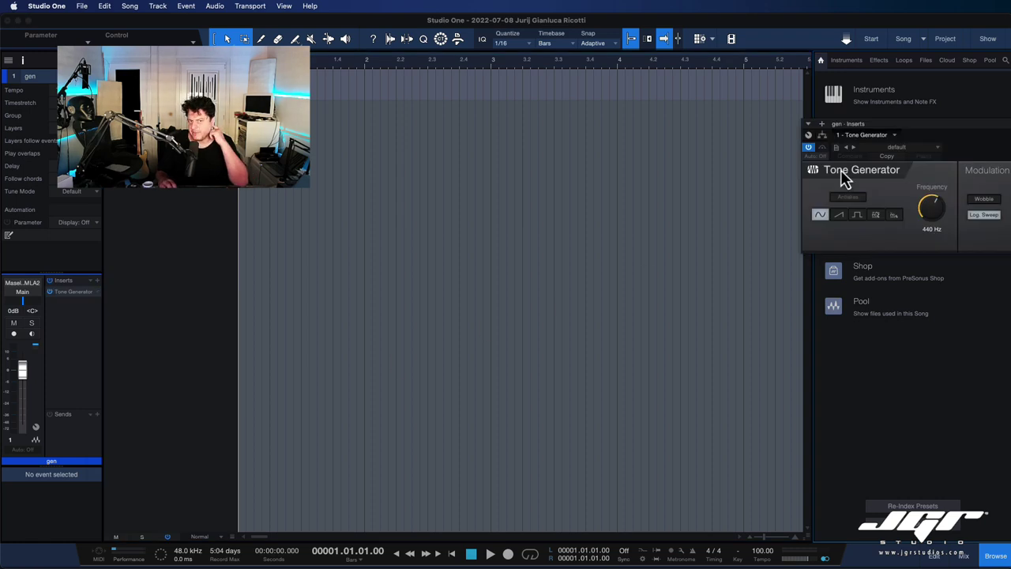
# Step: With the mixer shown, turn on the Tone Generator's output and set its frequency to 1000 Hz
pyautogui.click(961, 555)
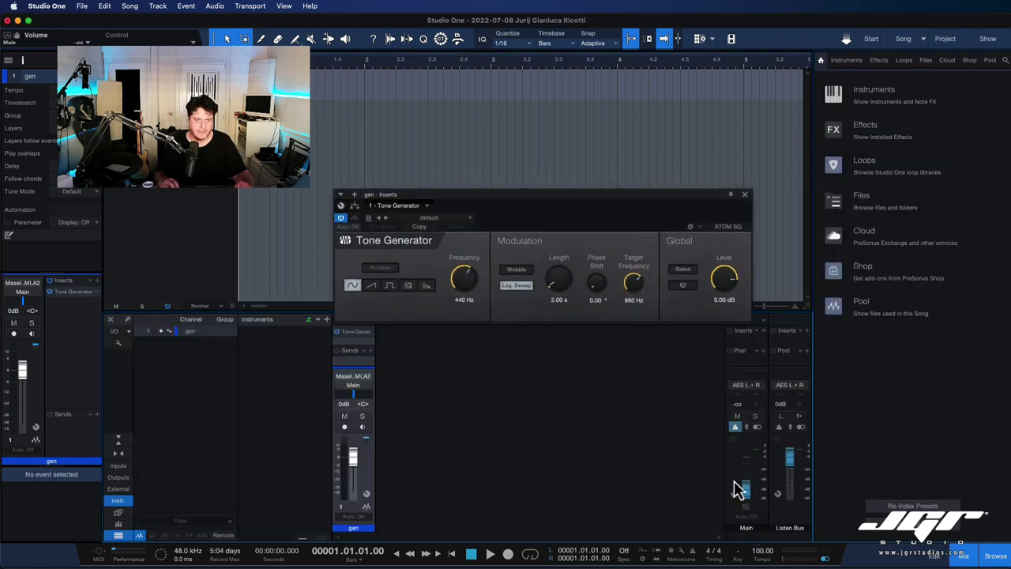
pyautogui.click(682, 284)
pyautogui.click(459, 302)
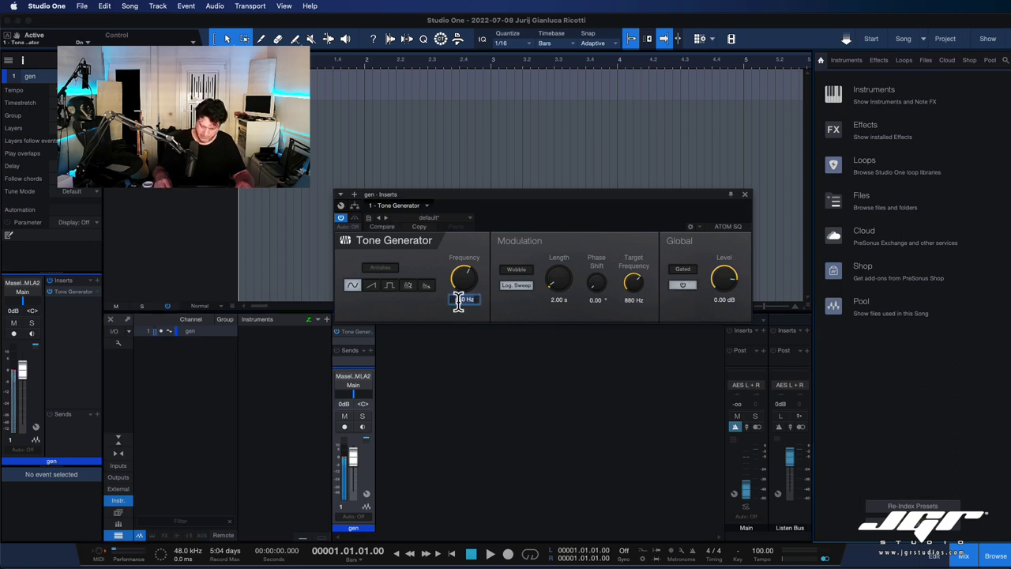
pyautogui.write('1000')
pyautogui.press('Return')
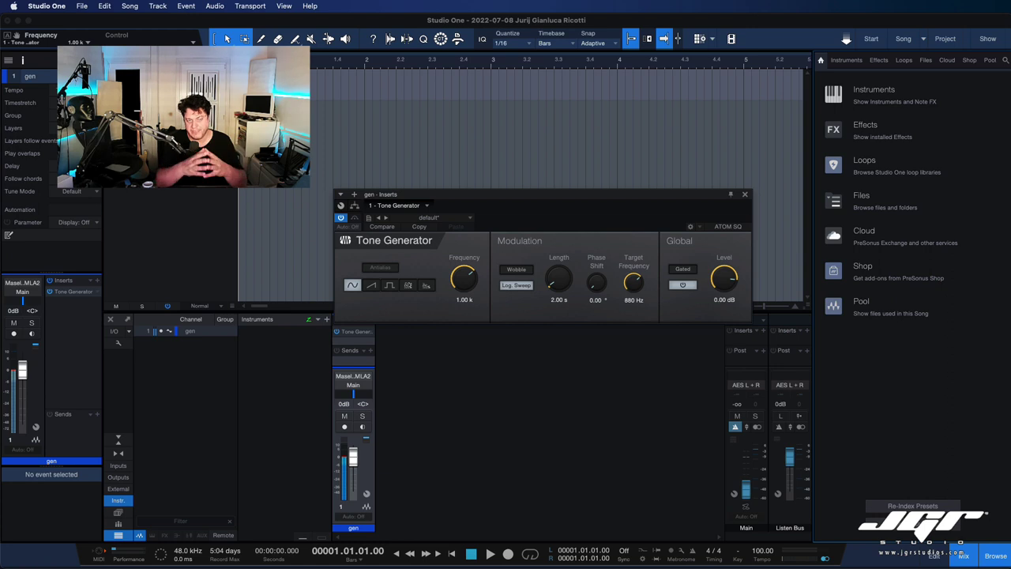
# Step: Insert a VU Meter after the Tone Generator on the gen channel and set its scale to 18
pyautogui.moveTo(422, 203); pyautogui.dragTo(363, 144)
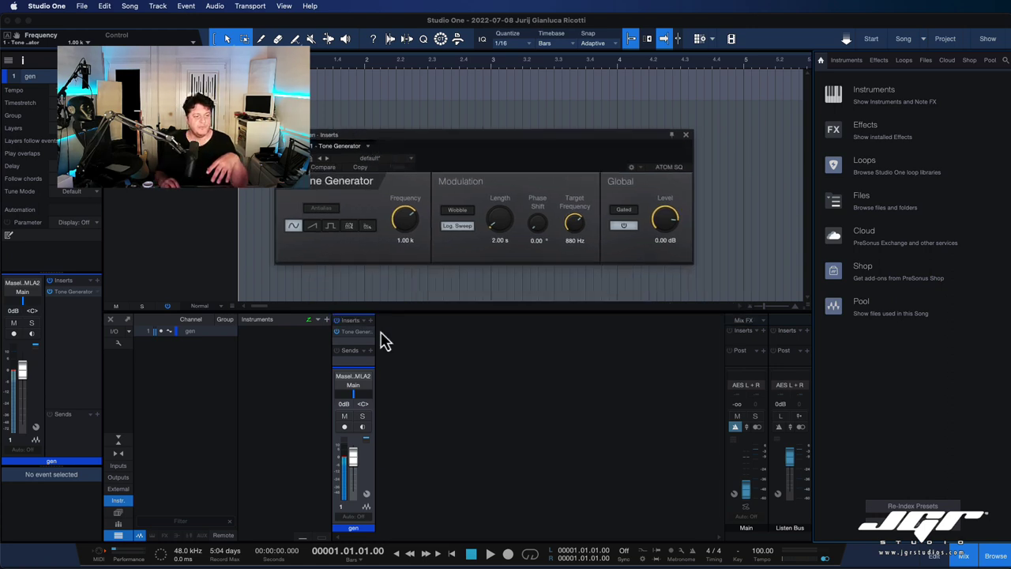
pyautogui.click(371, 320)
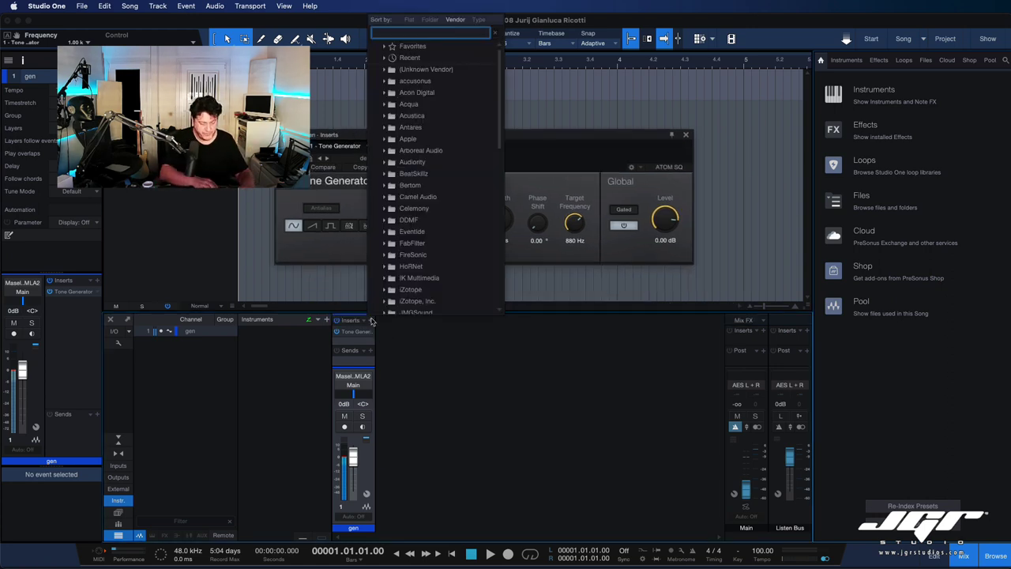
pyautogui.write('ve')
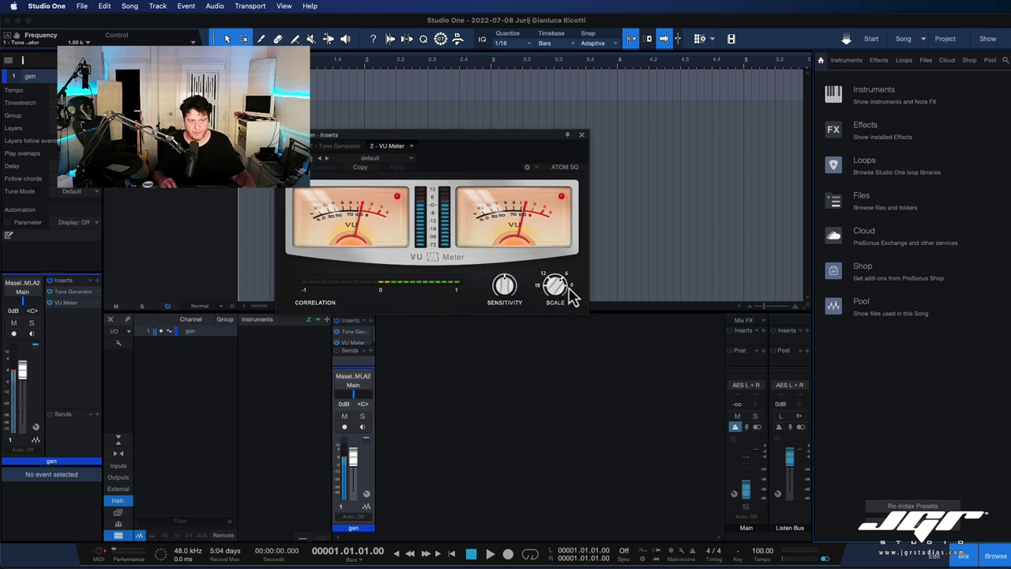
pyautogui.moveTo(553, 282); pyautogui.dragTo(558, 436)
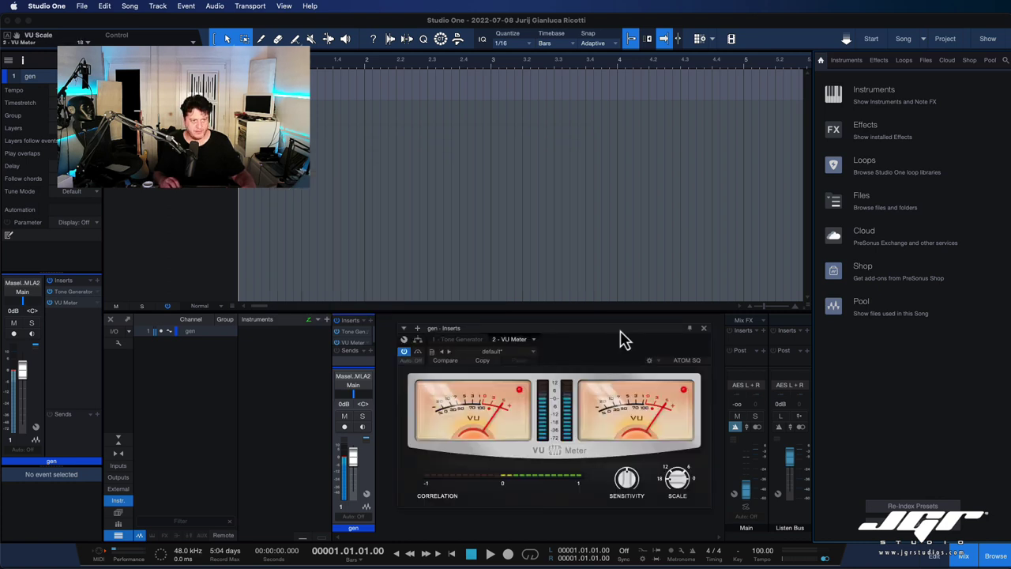
# Step: Set the Tone Generator's output level to -18 dB
pyautogui.click(352, 332)
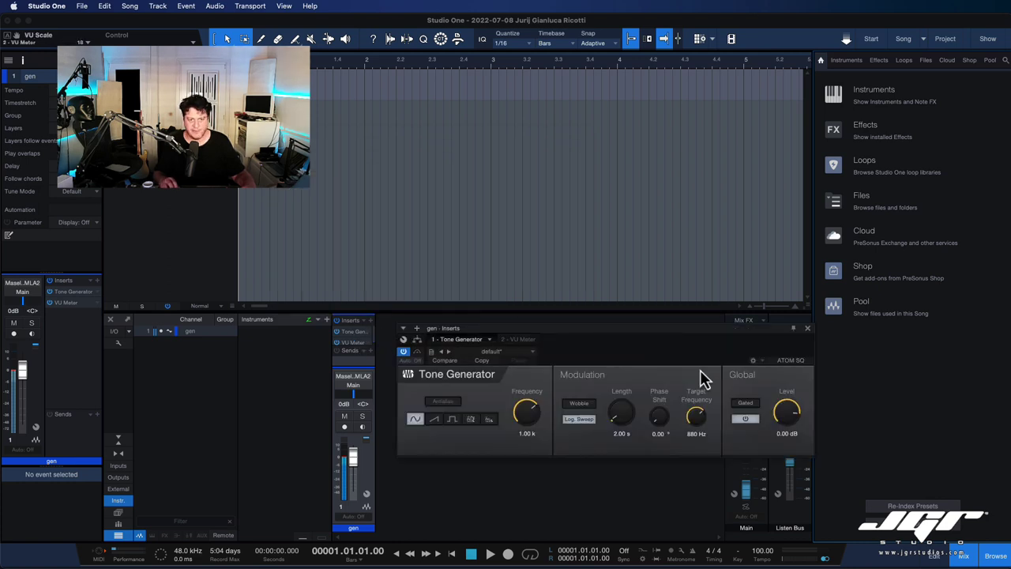
pyautogui.click(786, 433)
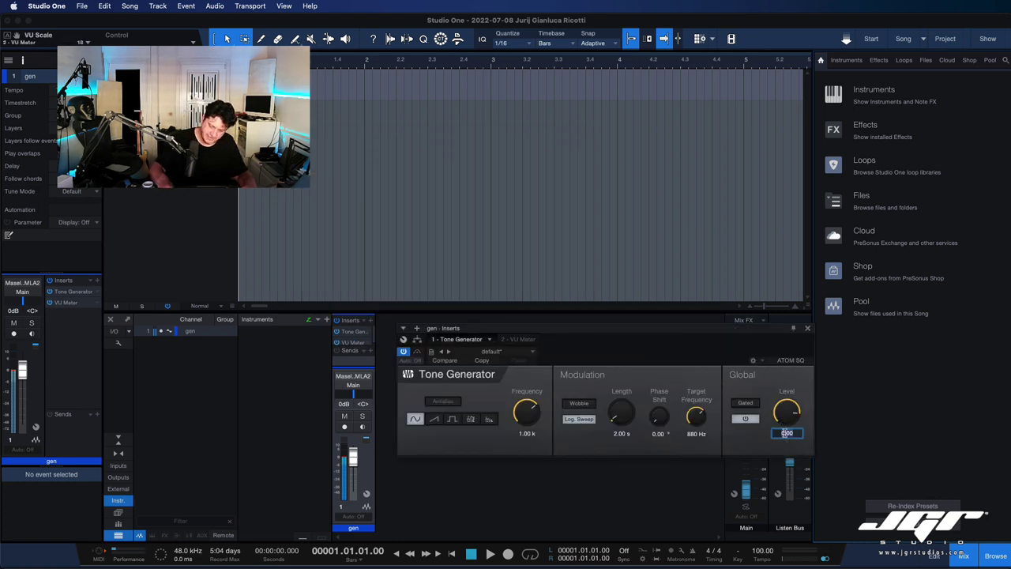
pyautogui.write('-18')
pyautogui.press('Return')
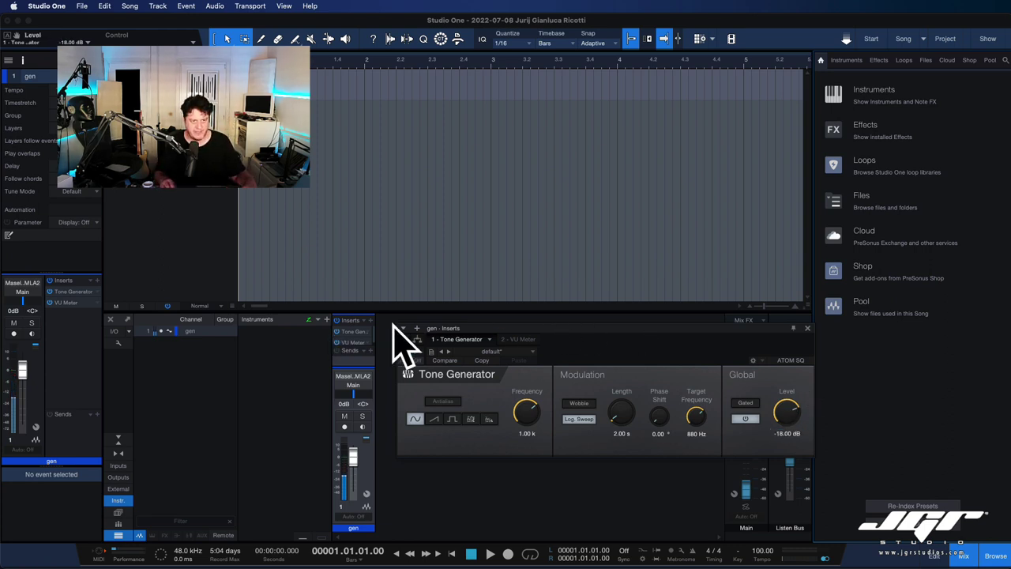
# Step: Reopen the gen channel's VU Meter and arrange its window and the Tone Generator's so both stay in view
pyautogui.click(351, 343)
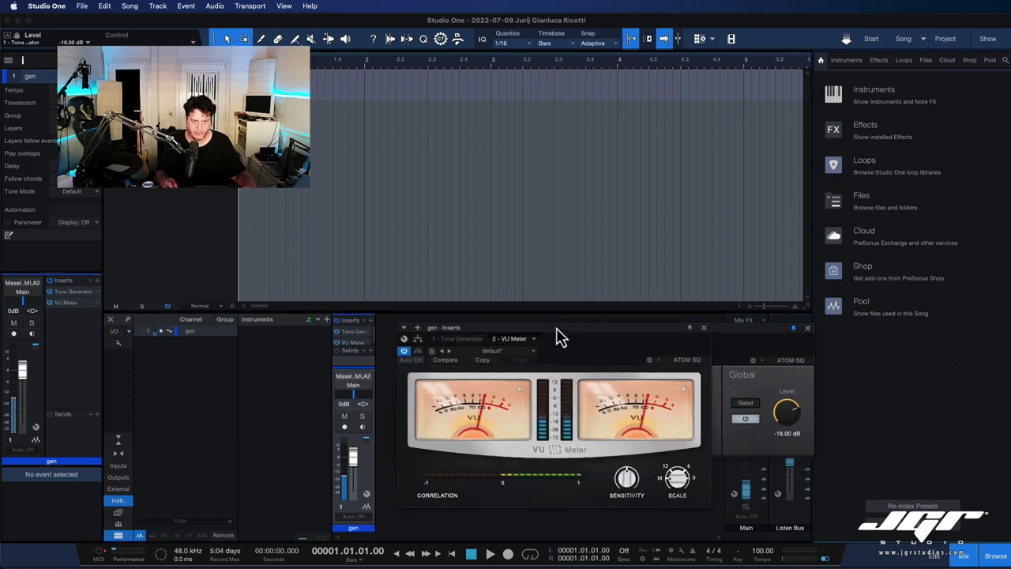
pyautogui.moveTo(561, 342); pyautogui.dragTo(593, 27)
pyautogui.moveTo(714, 328); pyautogui.dragTo(433, 216)
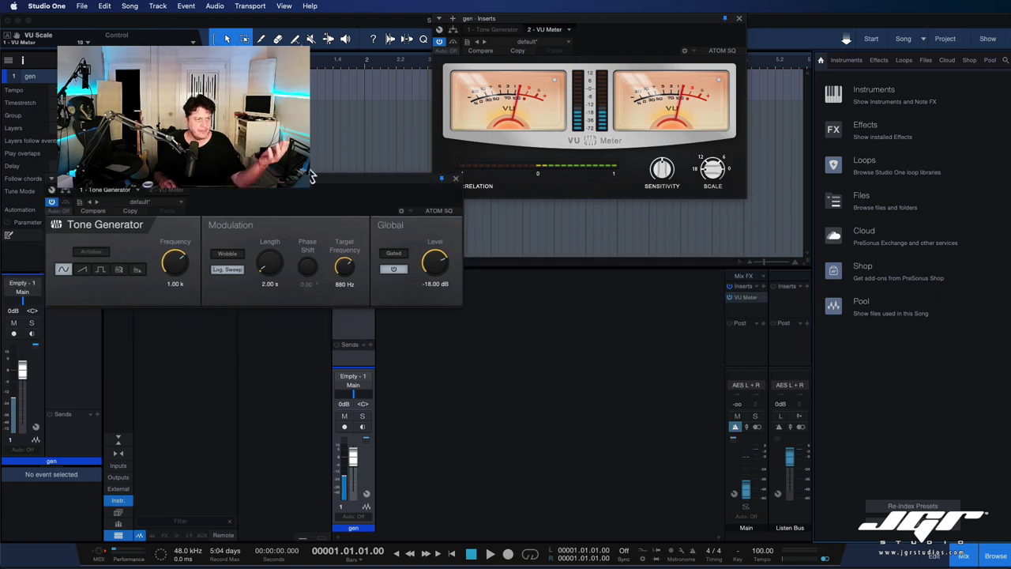
pyautogui.moveTo(315, 185); pyautogui.dragTo(307, 210)
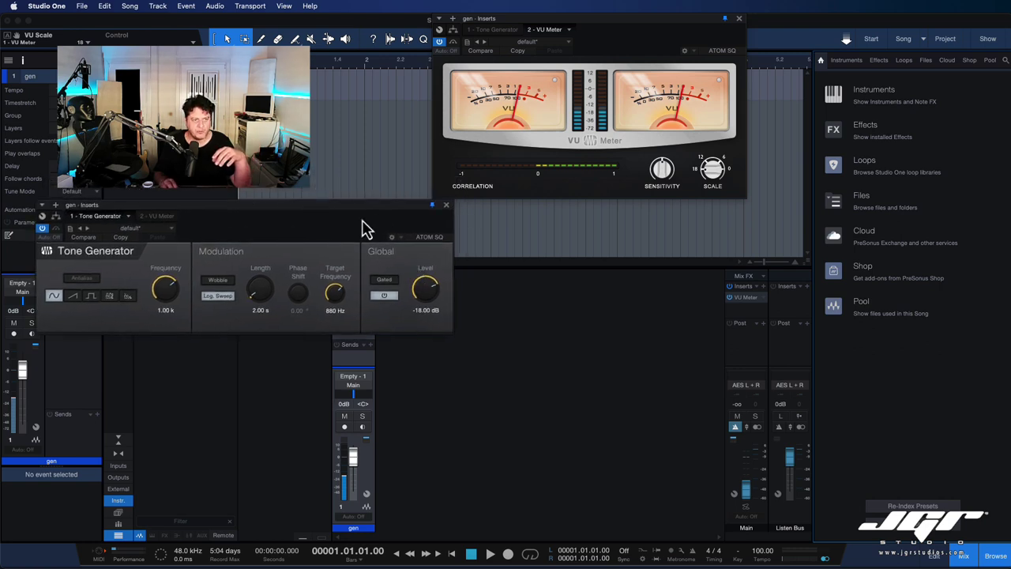
pyautogui.moveTo(365, 217); pyautogui.dragTo(354, 145)
# Step: Copy the gen channel's VU Meter to the Main channel's inserts and add PSP TripleMeter after it
pyautogui.moveTo(349, 300); pyautogui.dragTo(753, 309)
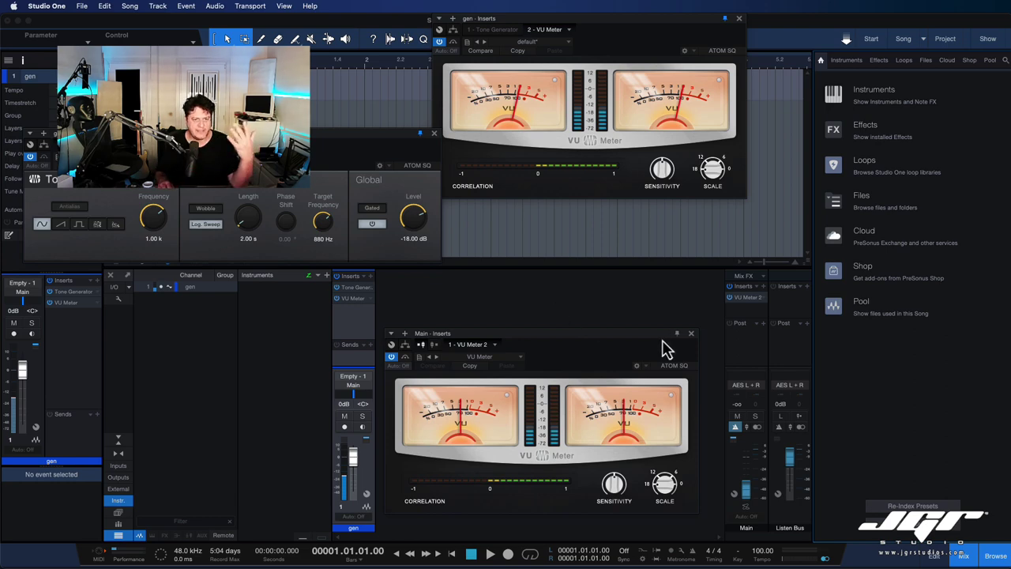
pyautogui.click(691, 333)
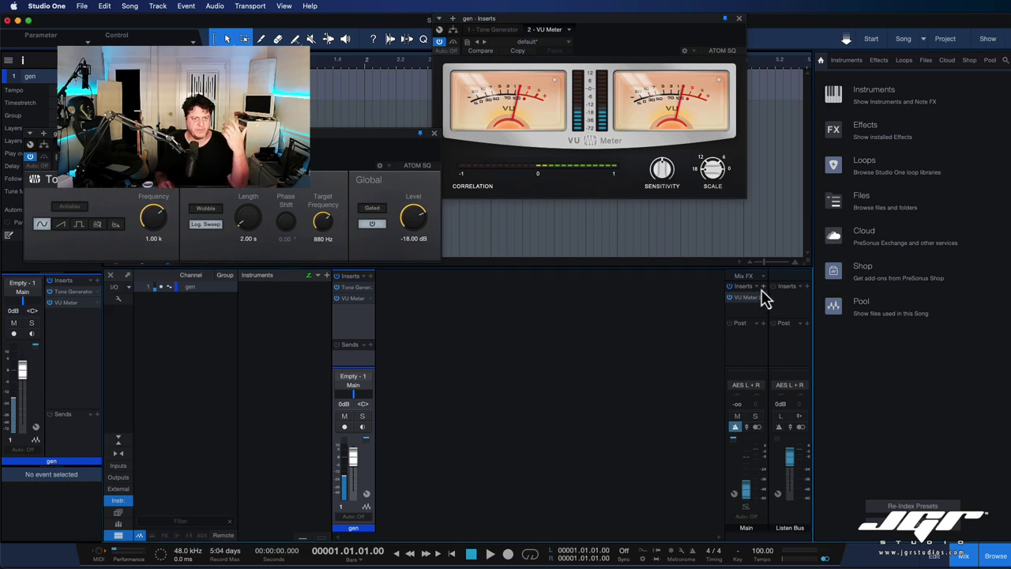
pyautogui.click(762, 288)
pyautogui.write('triple')
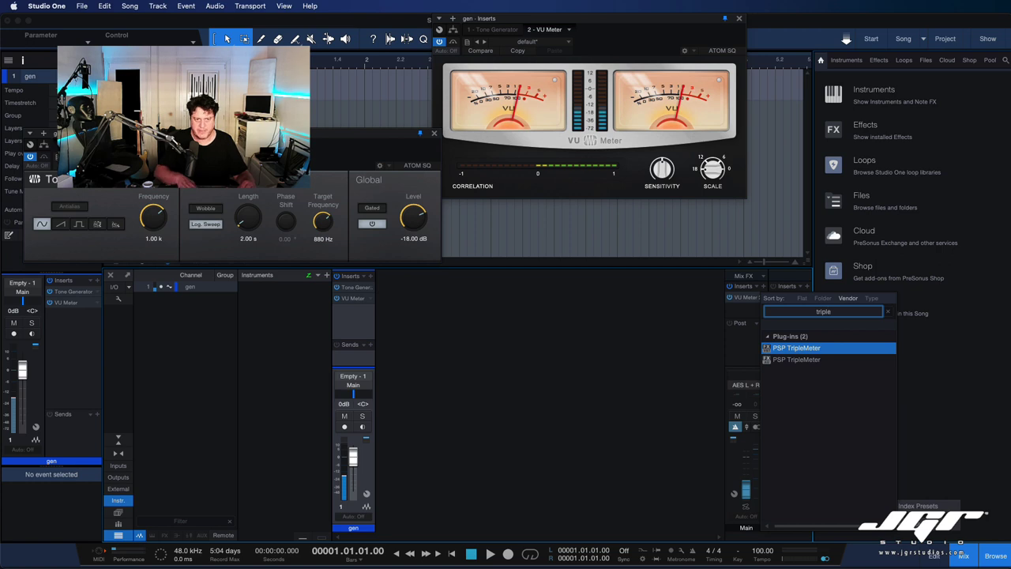
pyautogui.press('Return')
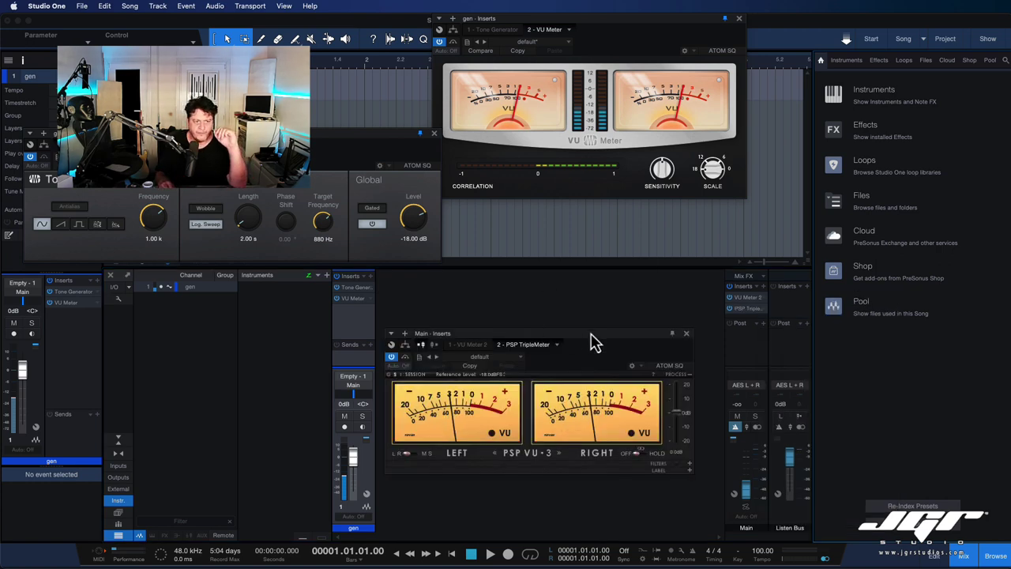
# Step: Place the PSP TripleMeter window directly below the gen VU Meter and set its VU reference level to about -20 dBFS
pyautogui.moveTo(592, 343); pyautogui.dragTo(623, 270)
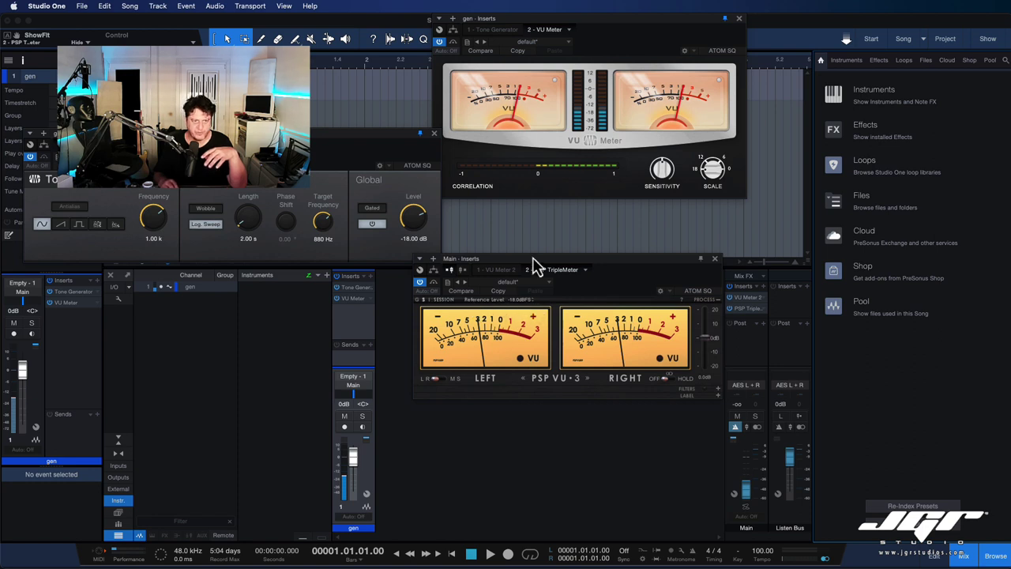
pyautogui.moveTo(546, 274); pyautogui.dragTo(576, 226)
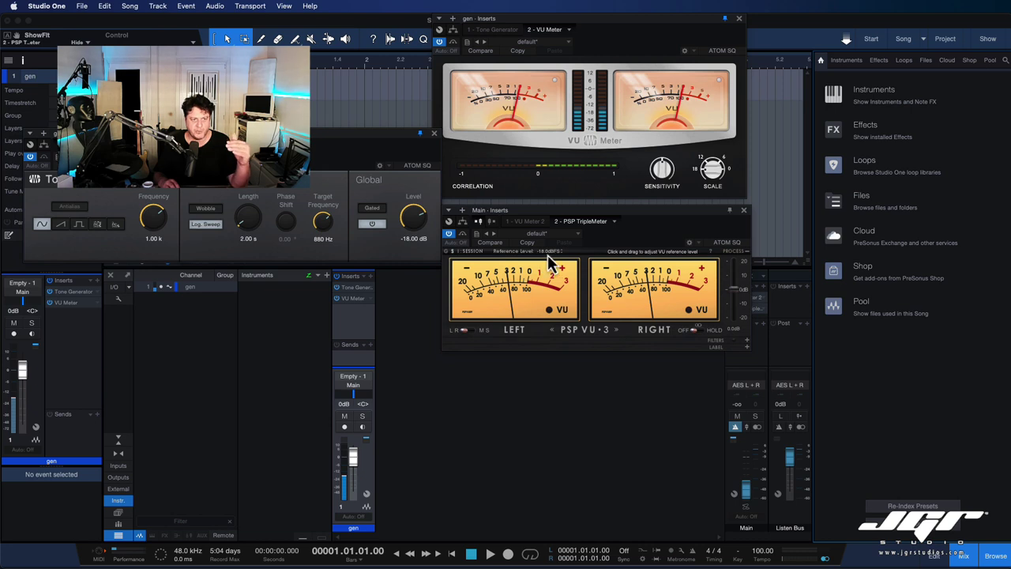
pyautogui.moveTo(557, 261)
pyautogui.mouseDown()
pyautogui.moveTo(554, 286)
pyautogui.moveTo(550, 279)
pyautogui.mouseUp()
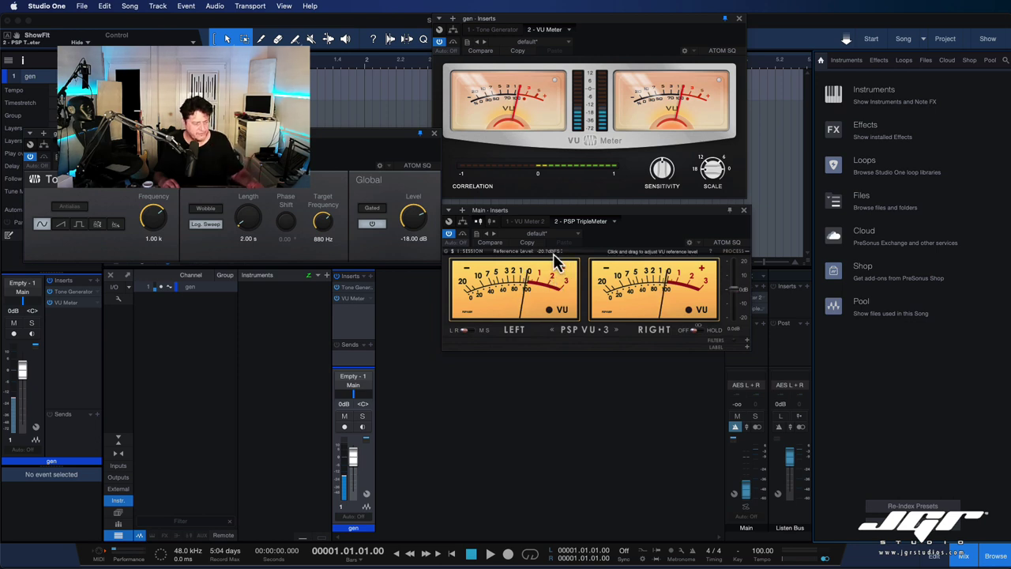
# Step: Set the PSP TripleMeter's VU reference level to -18 dBFS and realign its window directly beneath the gen VU Meter
pyautogui.doubleClick(553, 253)
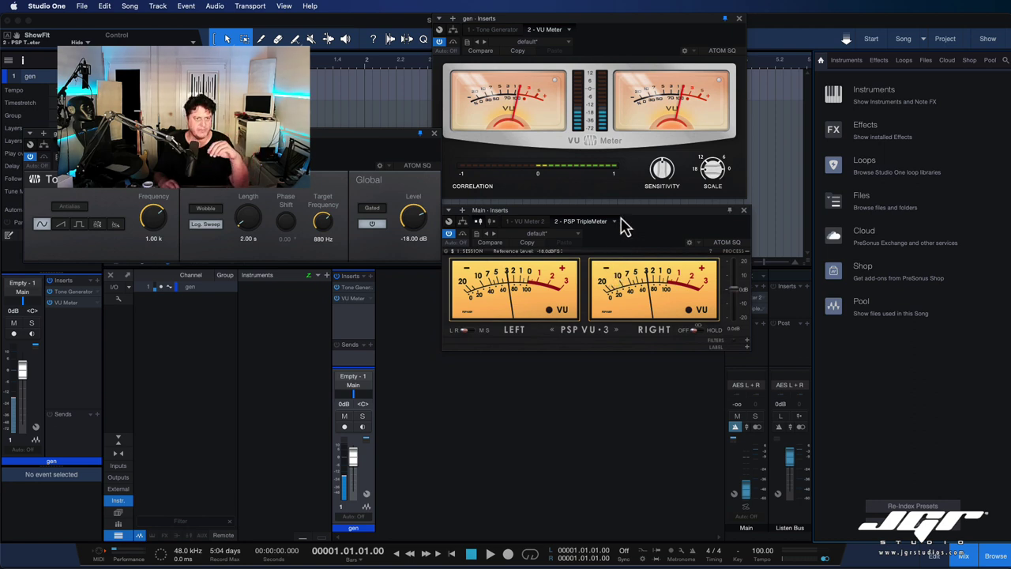
pyautogui.moveTo(620, 219); pyautogui.dragTo(613, 219)
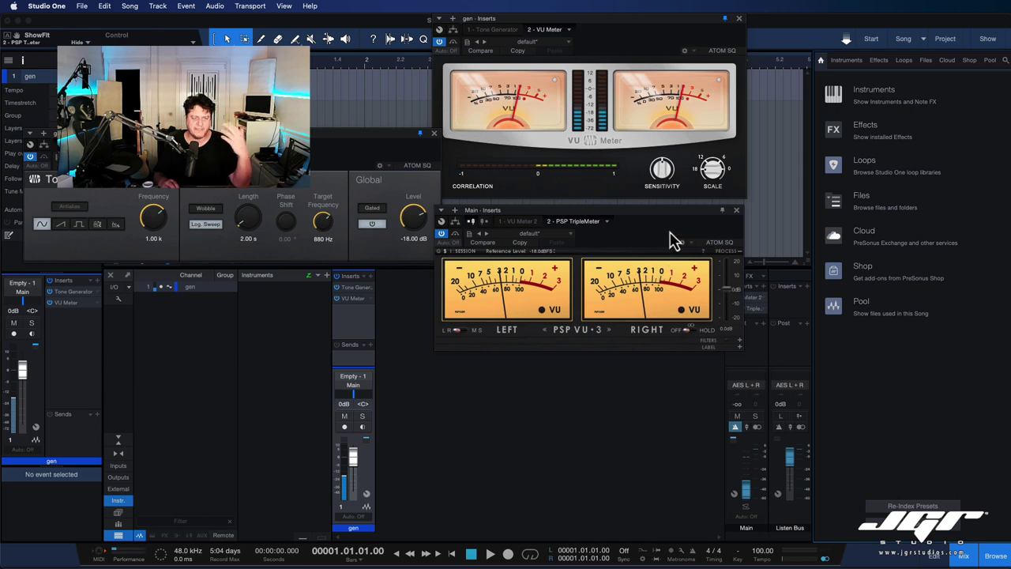
pyautogui.moveTo(680, 222); pyautogui.dragTo(684, 220)
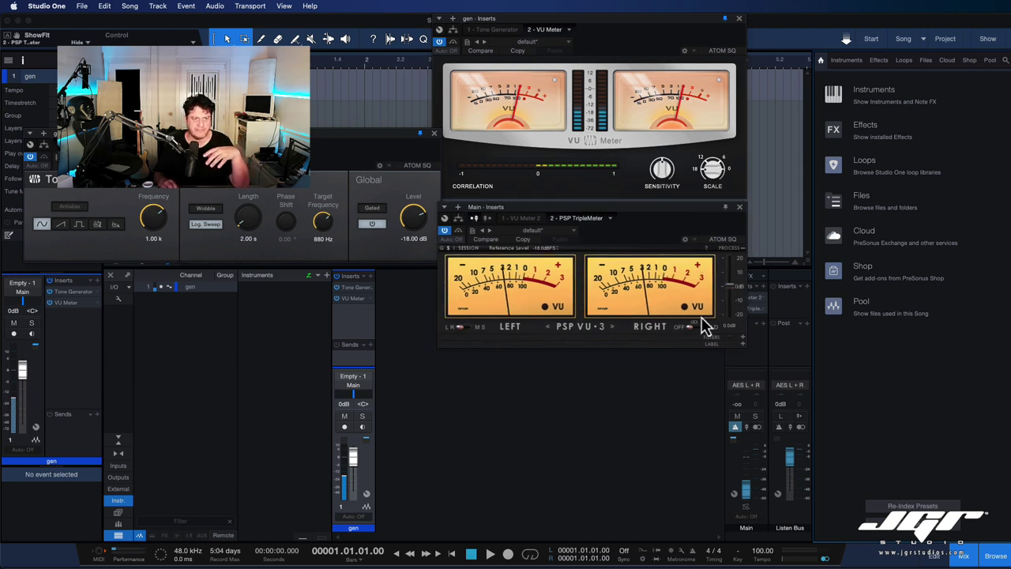
# Step: Expand the PSP TripleMeter's filter and label sections and switch its display to mid/side
pyautogui.click(742, 337)
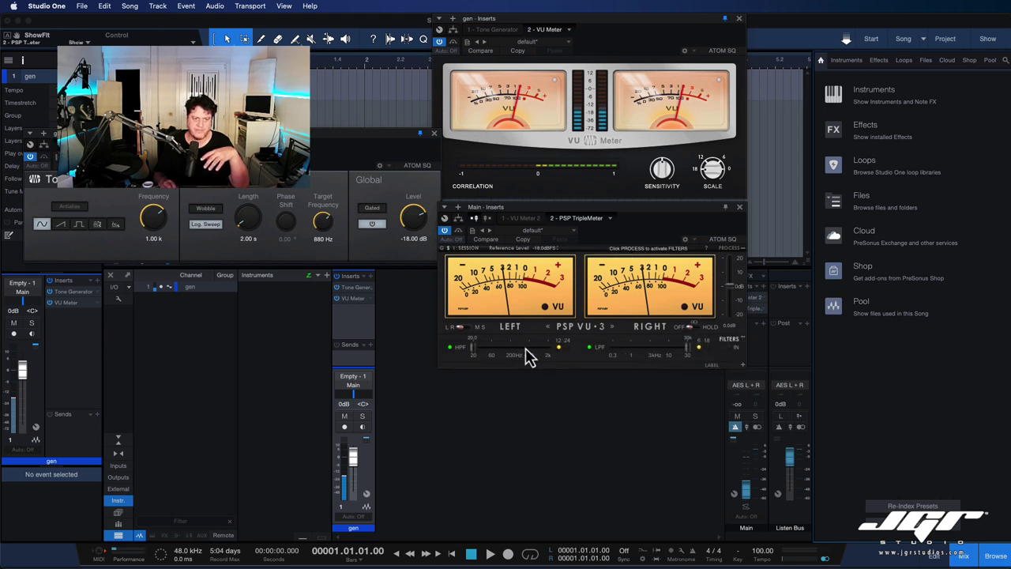
pyautogui.click(742, 364)
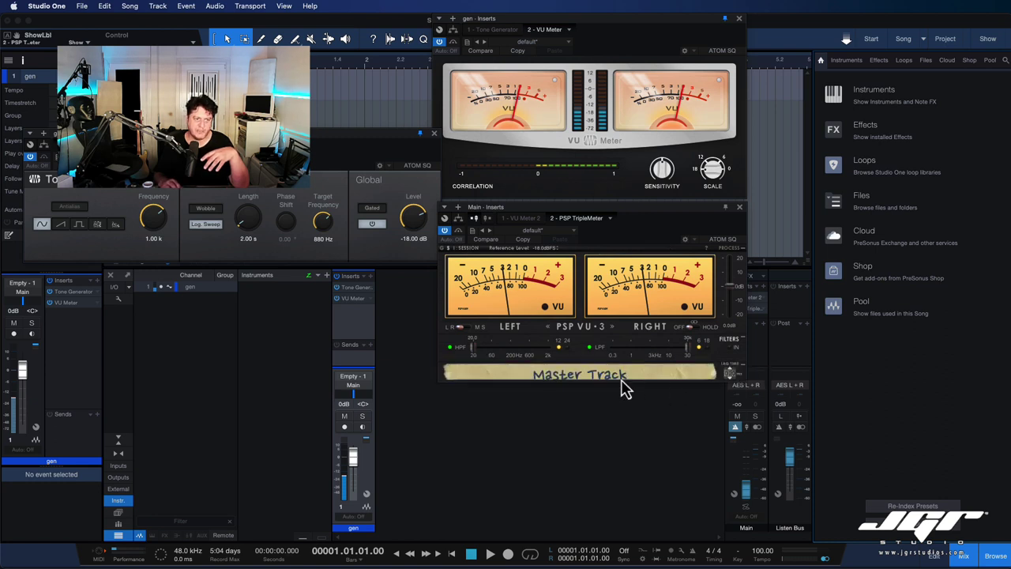
pyautogui.click(469, 328)
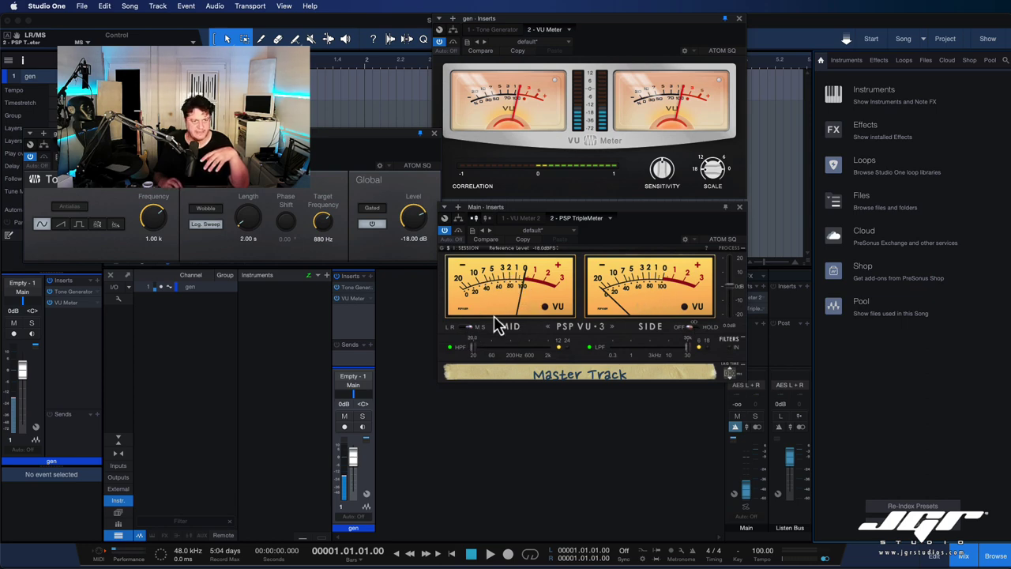
# Step: Cycle the PSP TripleMeter through its RMS and PPM meter types and return it to the VU type
pyautogui.click(610, 326)
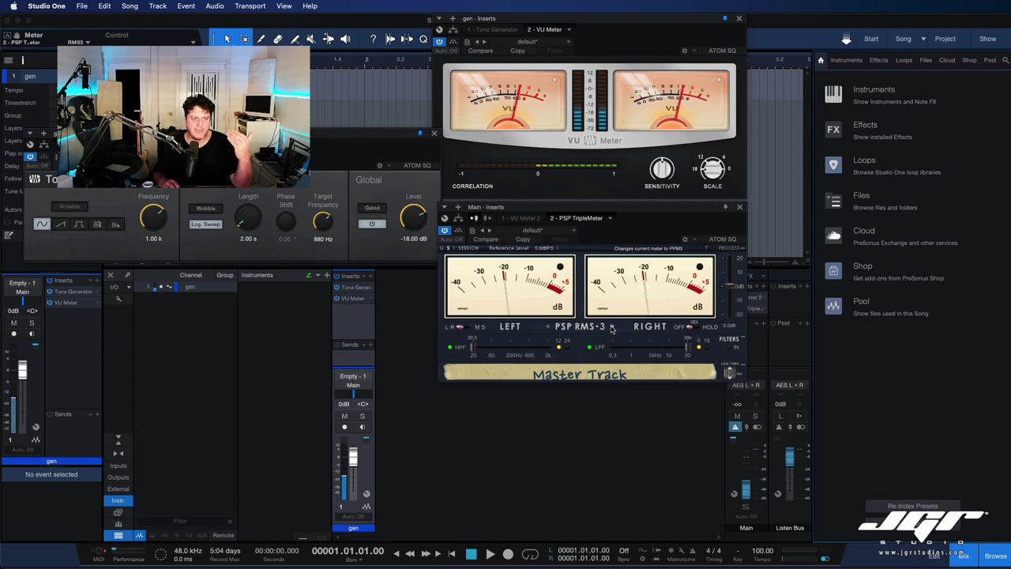
pyautogui.click(611, 327)
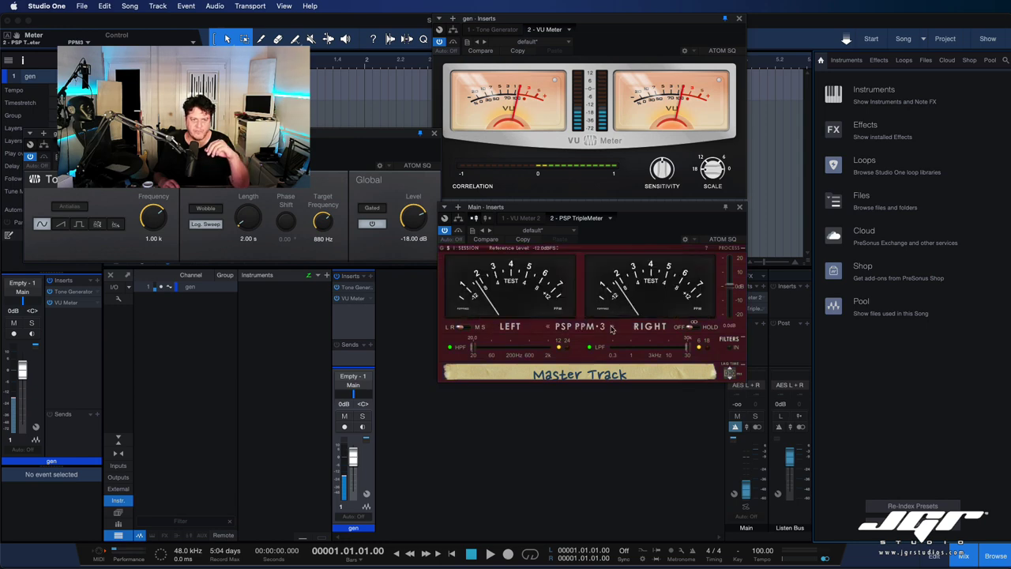
pyautogui.doubleClick(611, 327)
pyautogui.click(611, 326)
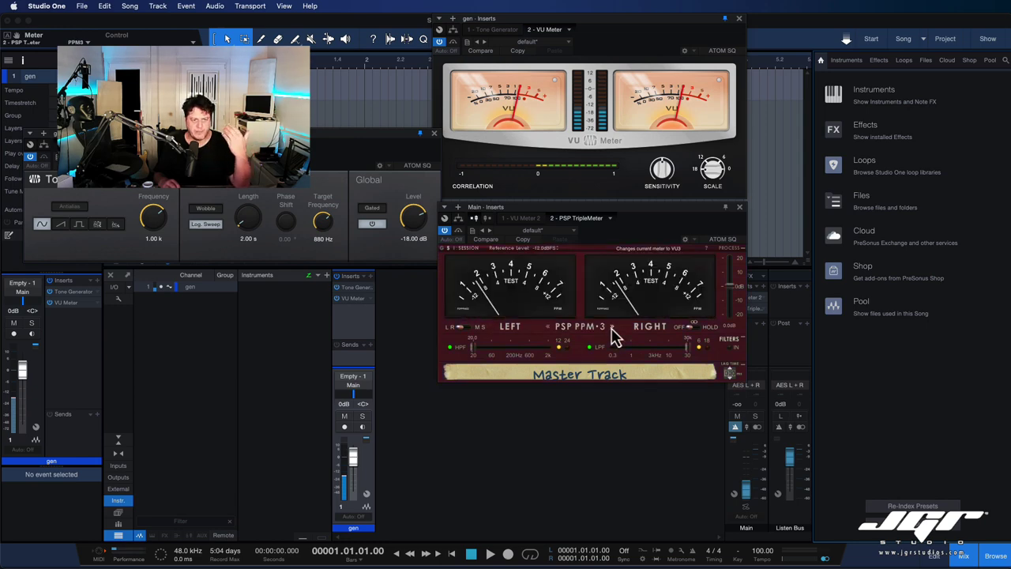
pyautogui.click(611, 326)
pyautogui.click(611, 327)
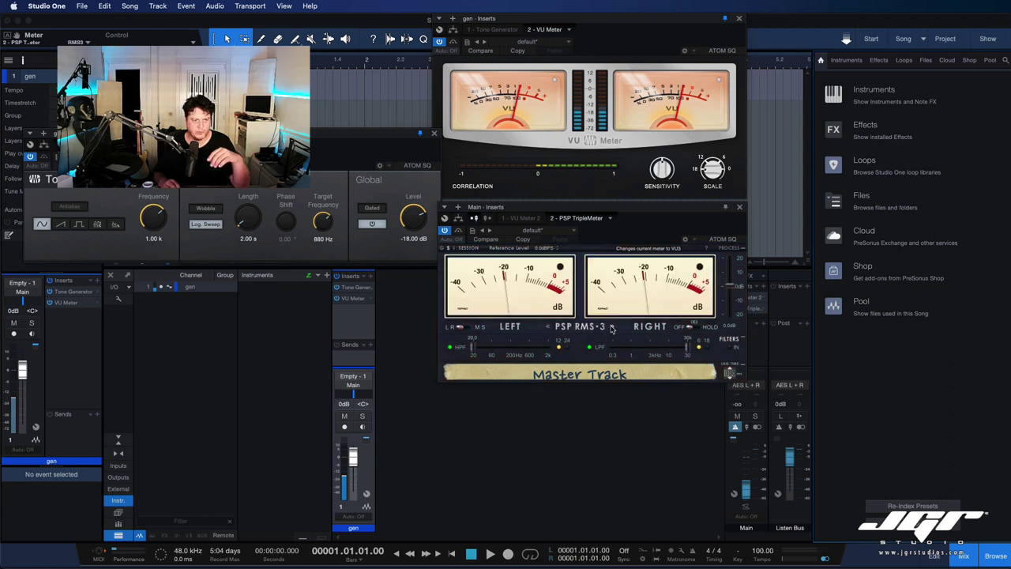
pyautogui.click(611, 327)
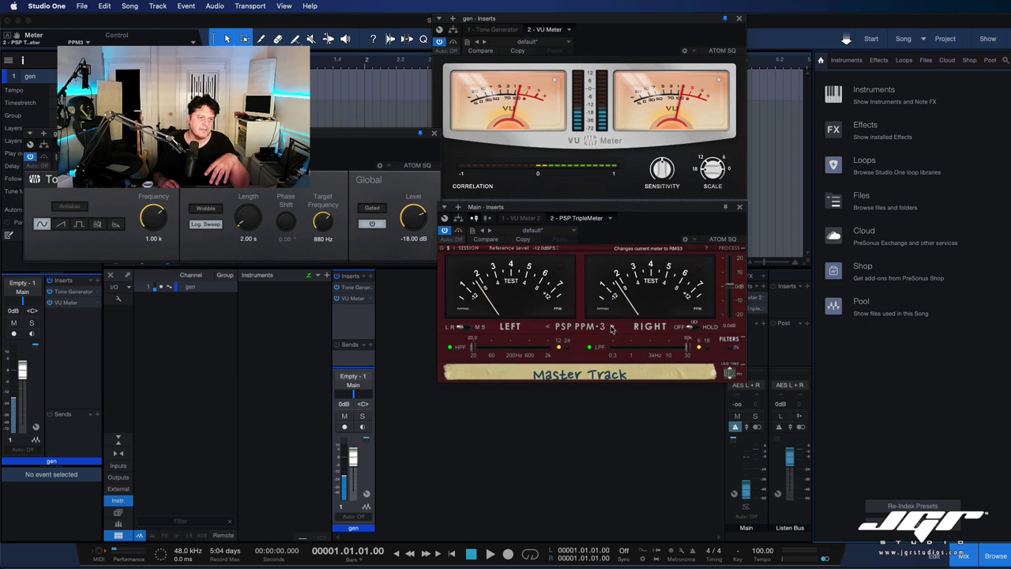
pyautogui.click(611, 327)
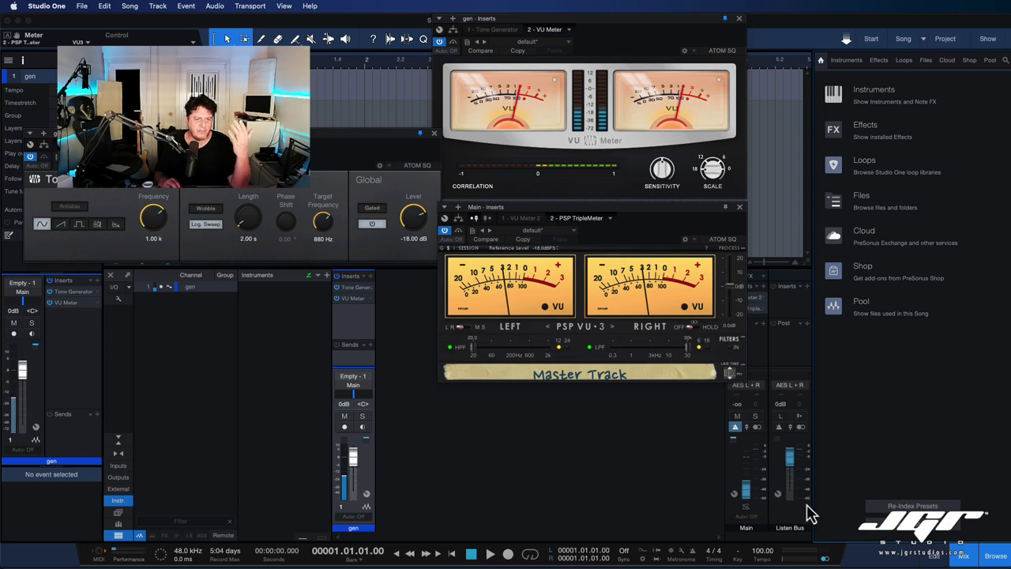
# Step: Add Level Meter to the Main channel's inserts after PSP TripleMeter and inspect its peak hold levels
pyautogui.click(763, 286)
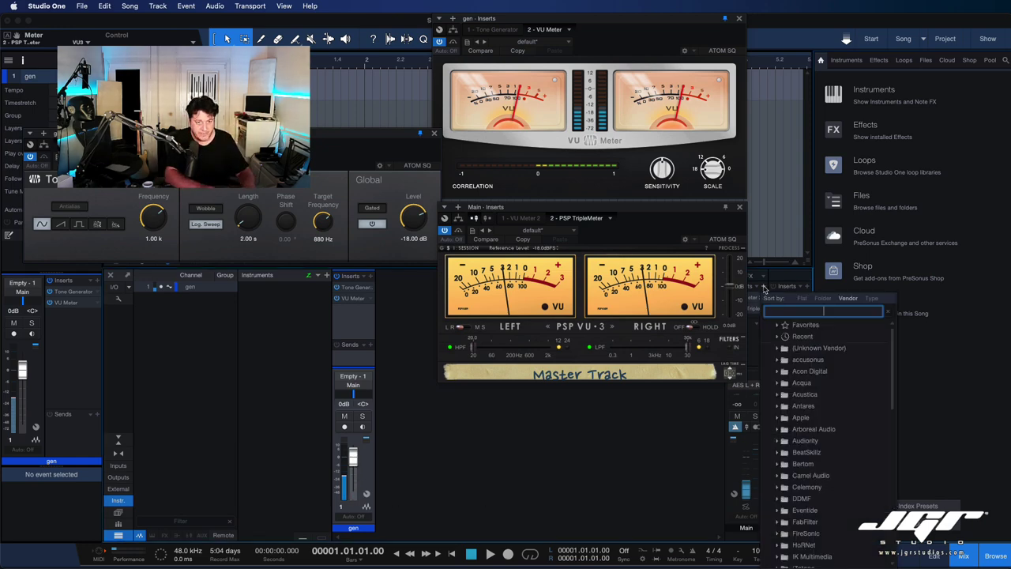
pyautogui.write('level')
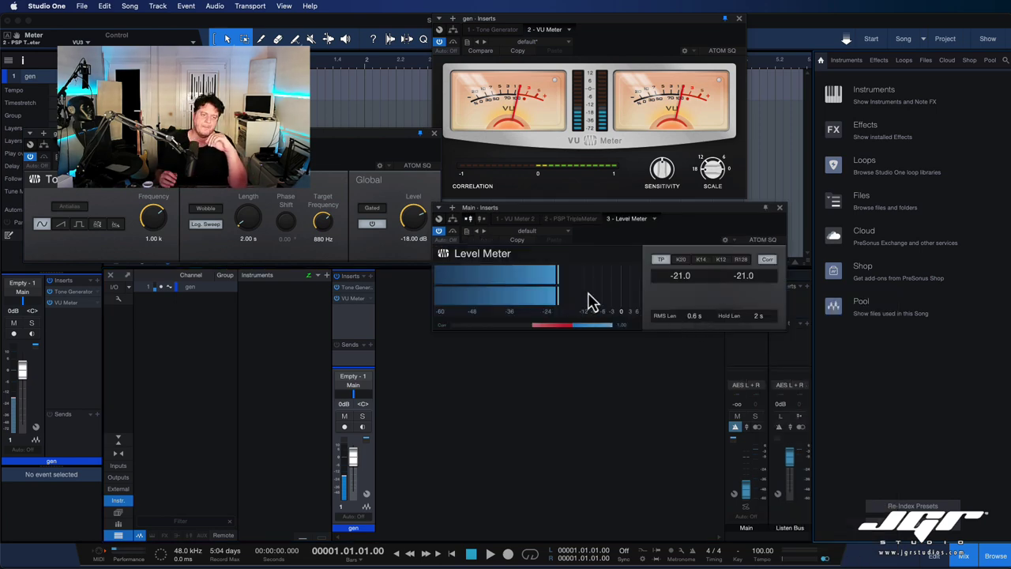
pyautogui.moveTo(588, 296)
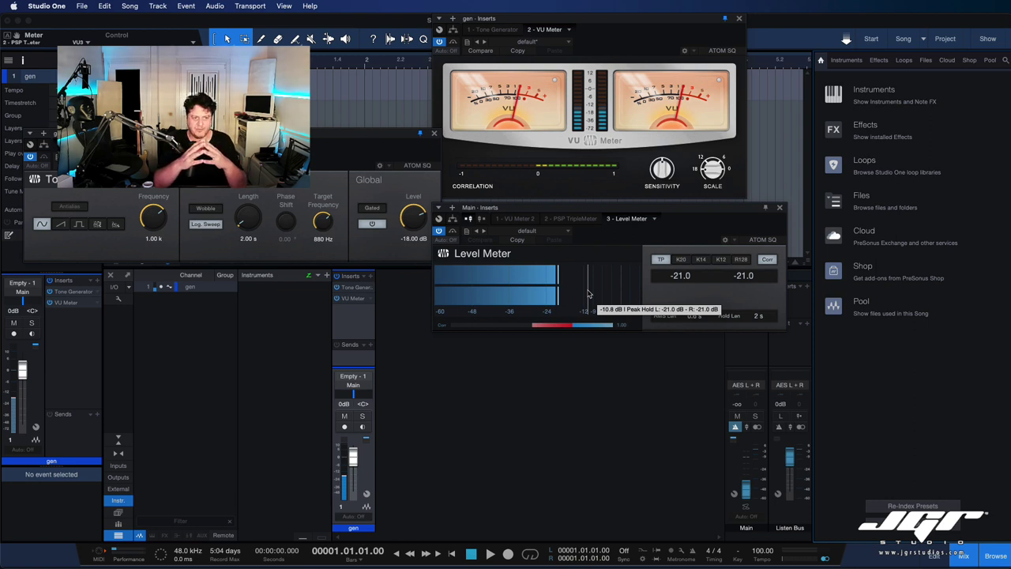
# Step: Compare the Level Meter's K20 and R128 modes and leave the meter set to K14
pyautogui.click(680, 260)
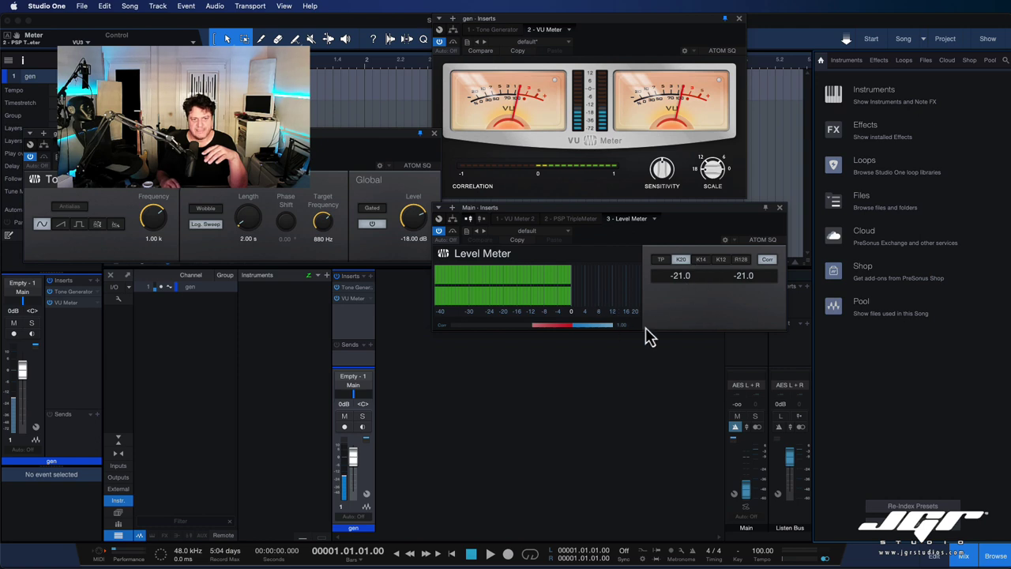
pyautogui.click(699, 261)
pyautogui.click(717, 262)
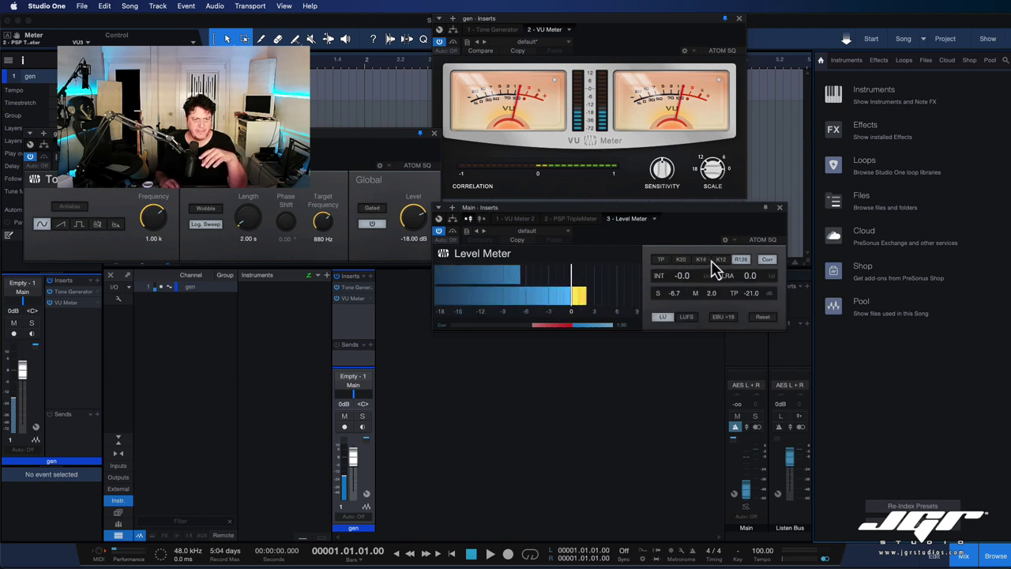
pyautogui.click(700, 260)
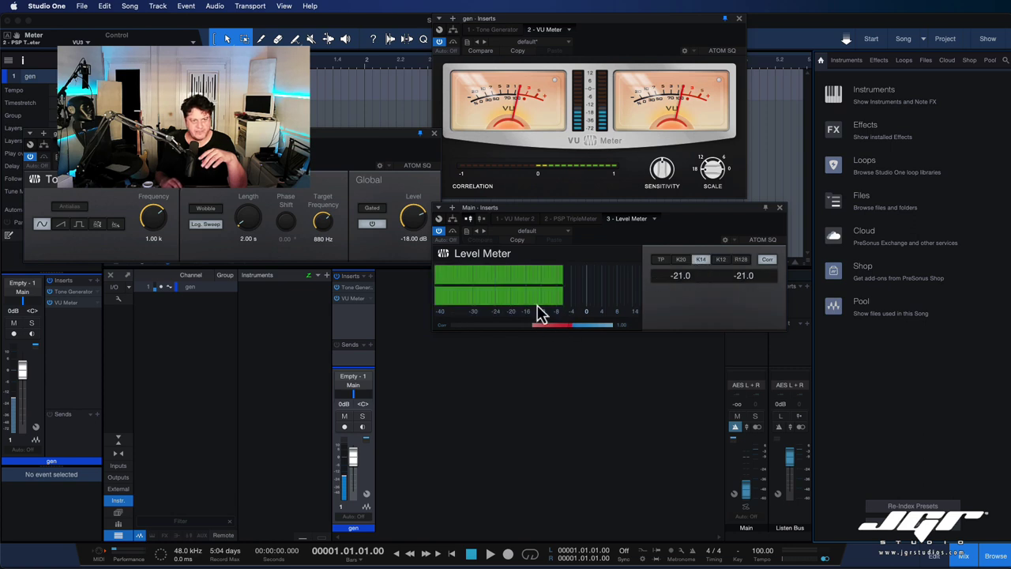
# Step: Raise the gen channel's fader to +10 dB to check the Level Meter's response, and reset the fader
pyautogui.moveTo(556, 277)
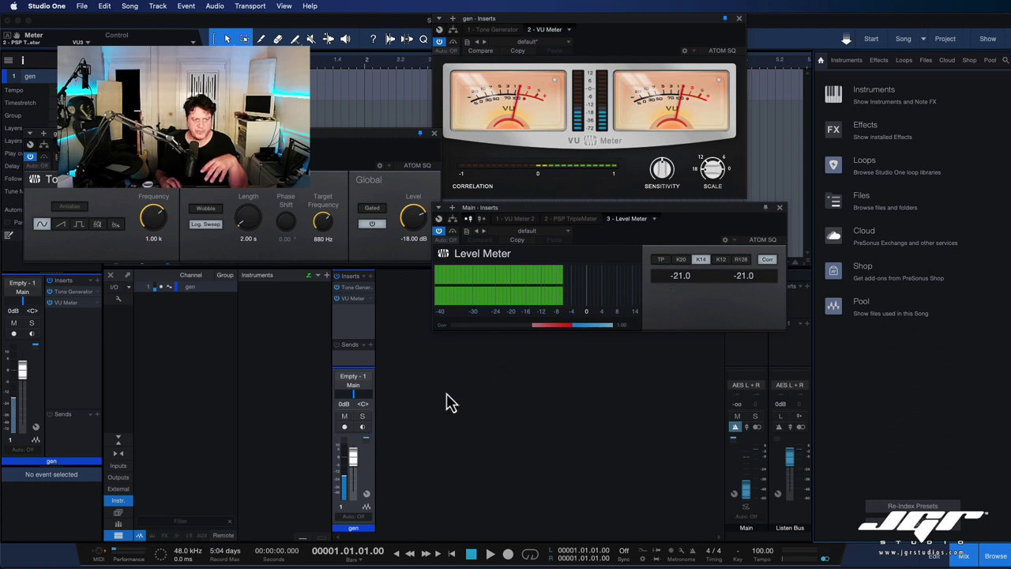
pyautogui.moveTo(353, 458); pyautogui.dragTo(352, 444)
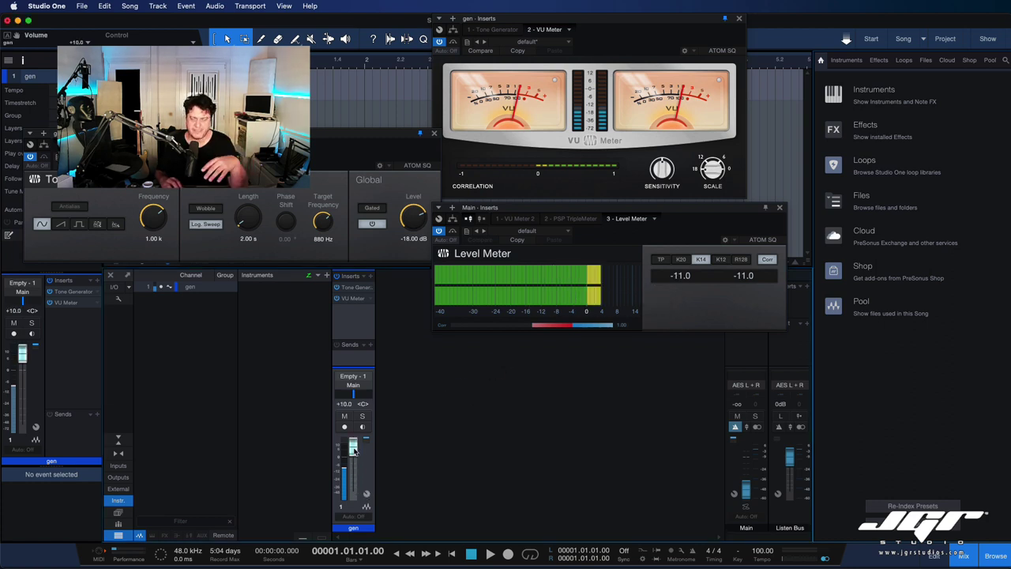
pyautogui.keyDown('alt'); pyautogui.click(353, 448); pyautogui.keyUp('alt')
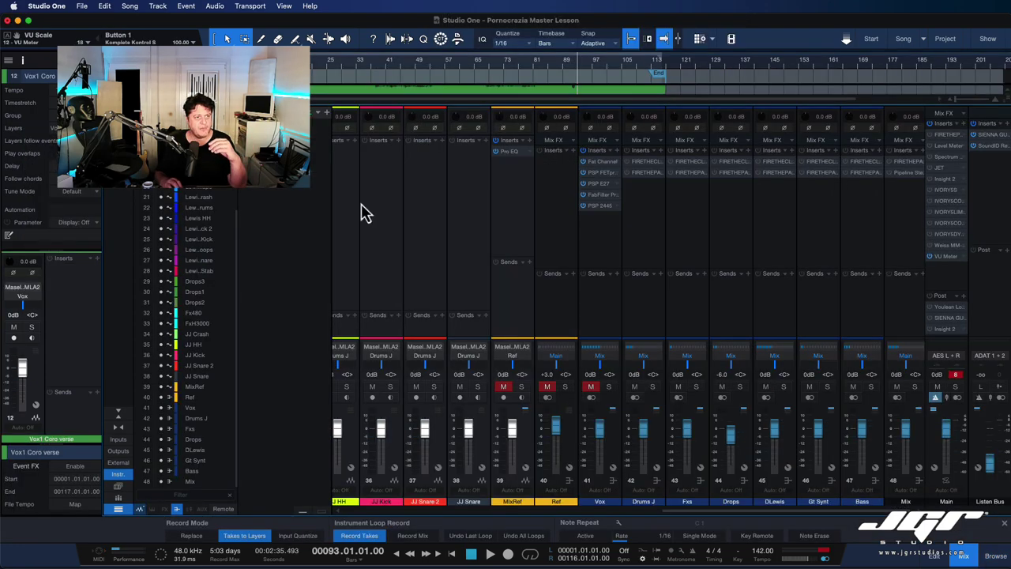
# Step: Toggle the input controls of the master lesson song's console off and on in the console options
pyautogui.hscroll(-3, 440, 146)
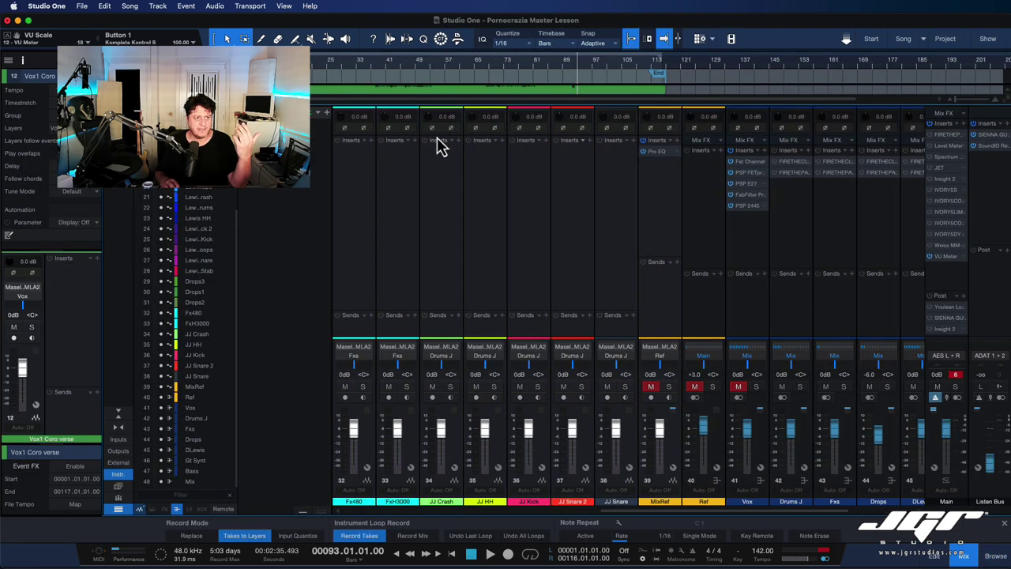
pyautogui.hscroll(-10, 439, 146)
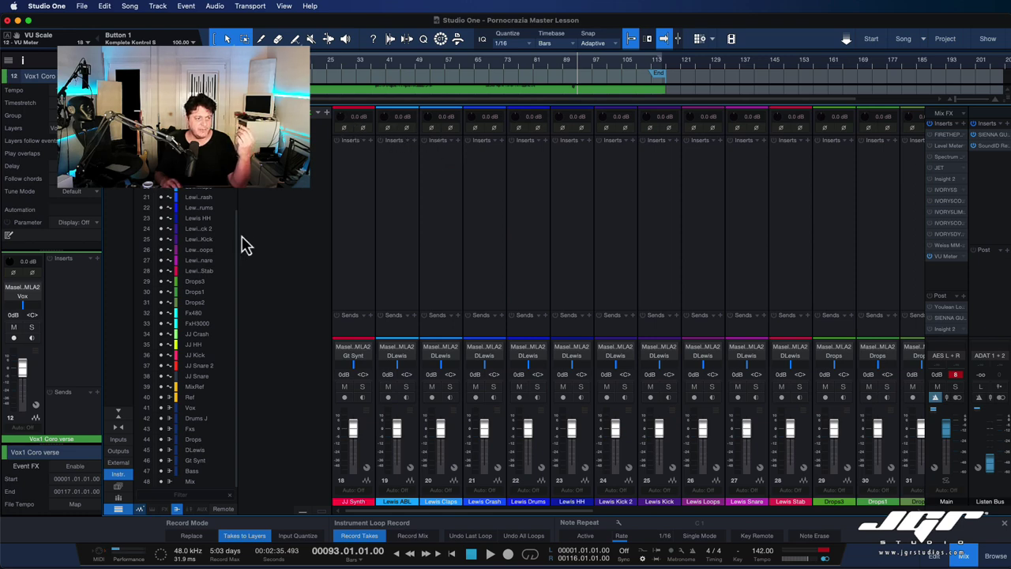
pyautogui.click(180, 182)
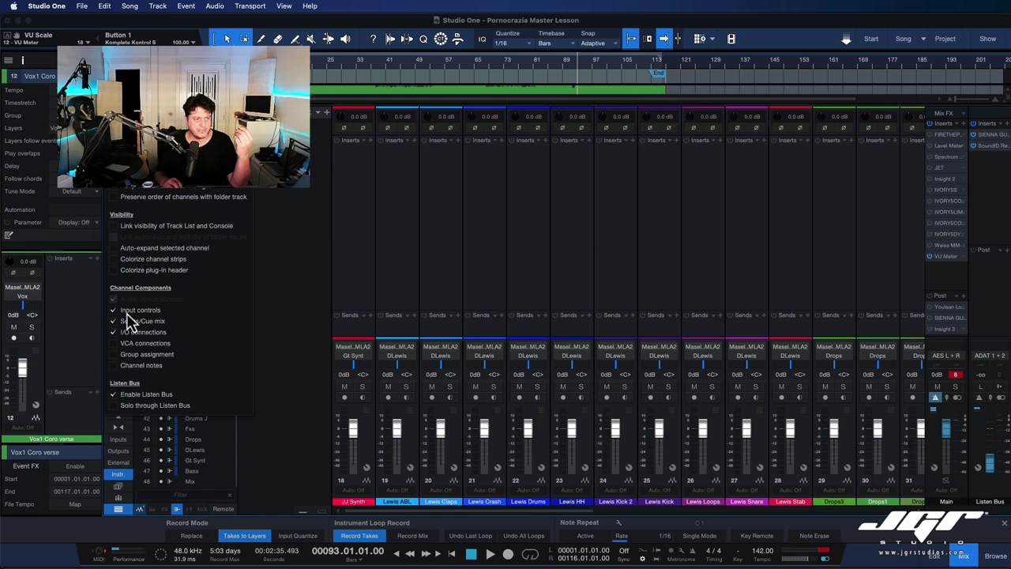
pyautogui.click(113, 310)
pyautogui.click(113, 309)
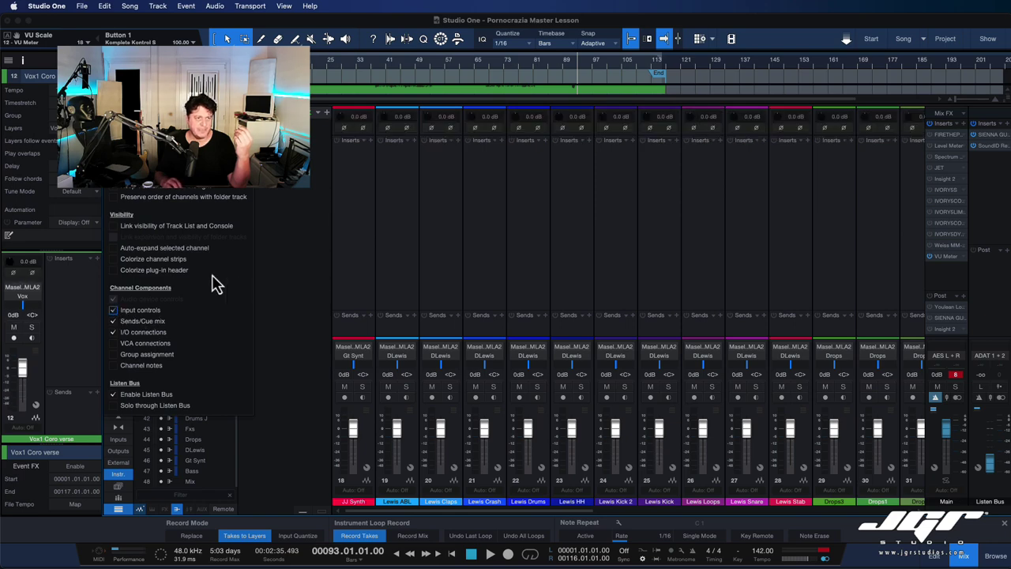
pyautogui.click(317, 195)
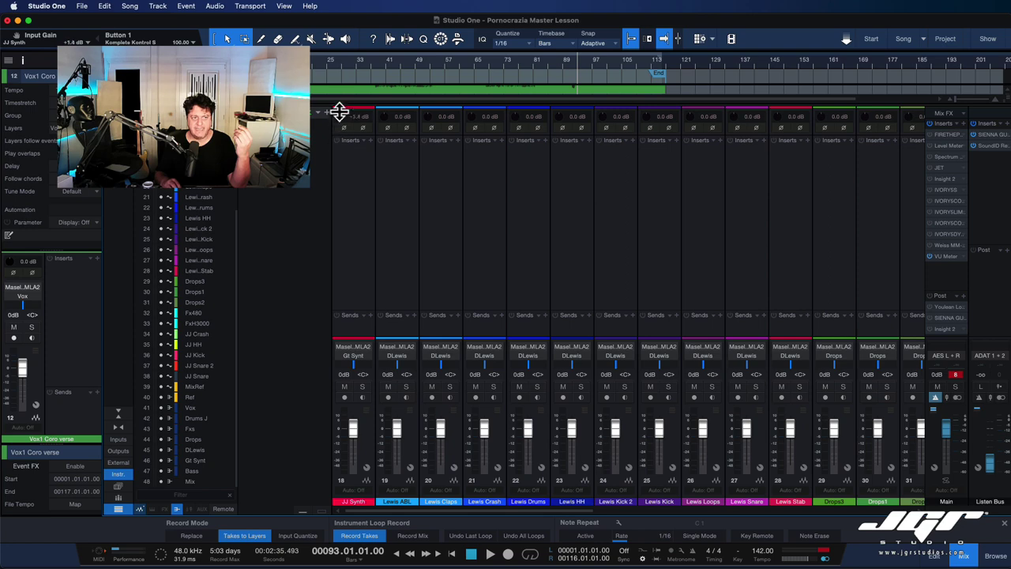
# Step: Try lowering the JJ Synth channel's input gain and reset it to 0 dB
pyautogui.moveTo(340, 112)
pyautogui.mouseDown()
pyautogui.moveTo(340, 97)
pyautogui.moveTo(340, 129)
pyautogui.mouseUp()
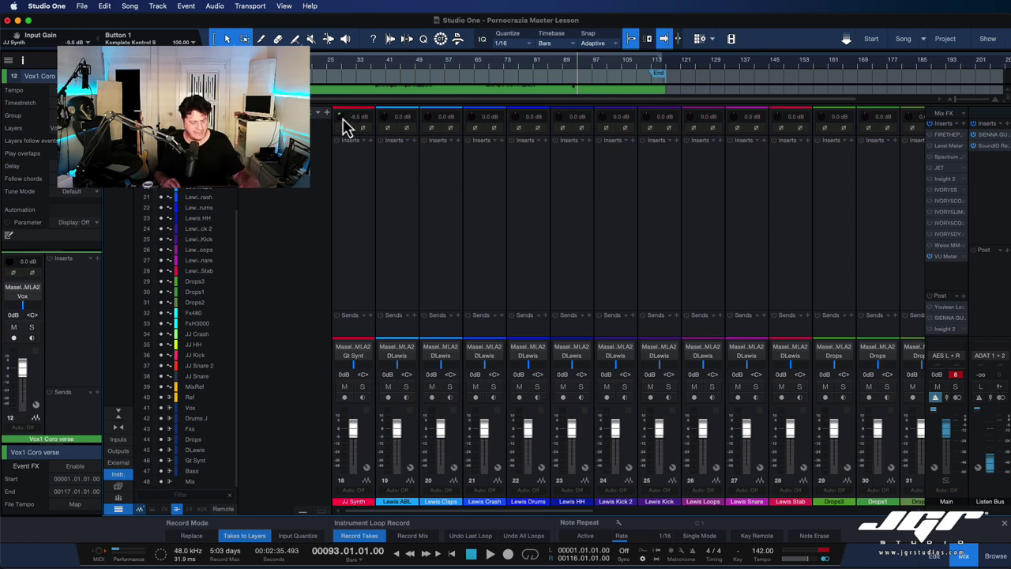
pyautogui.keyDown('super'); pyautogui.click(341, 117); pyautogui.keyUp('super')
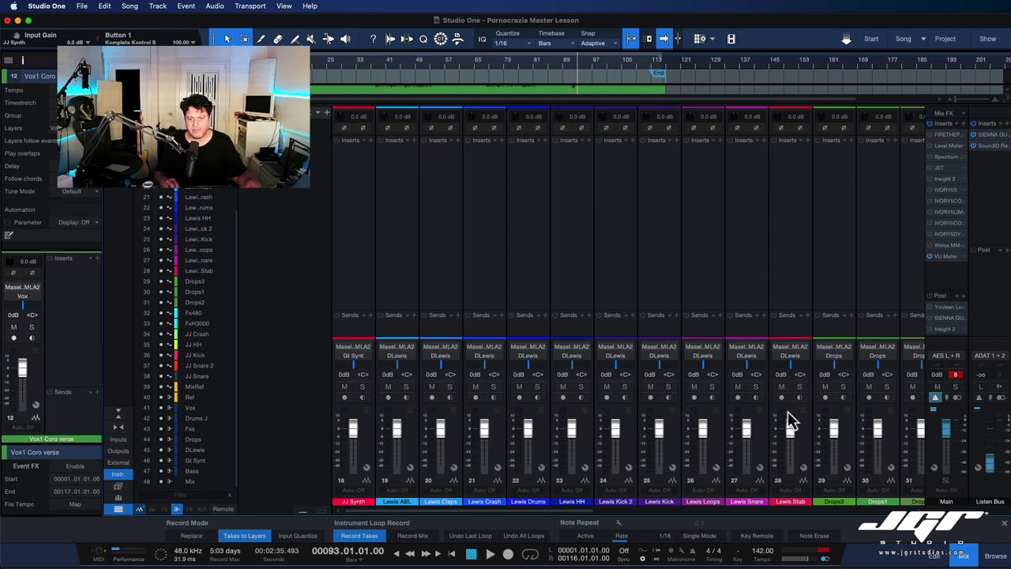
# Step: Hide the console, try adjusting the Vox1 Coro verse event's volume and undo that change
pyautogui.click(964, 555)
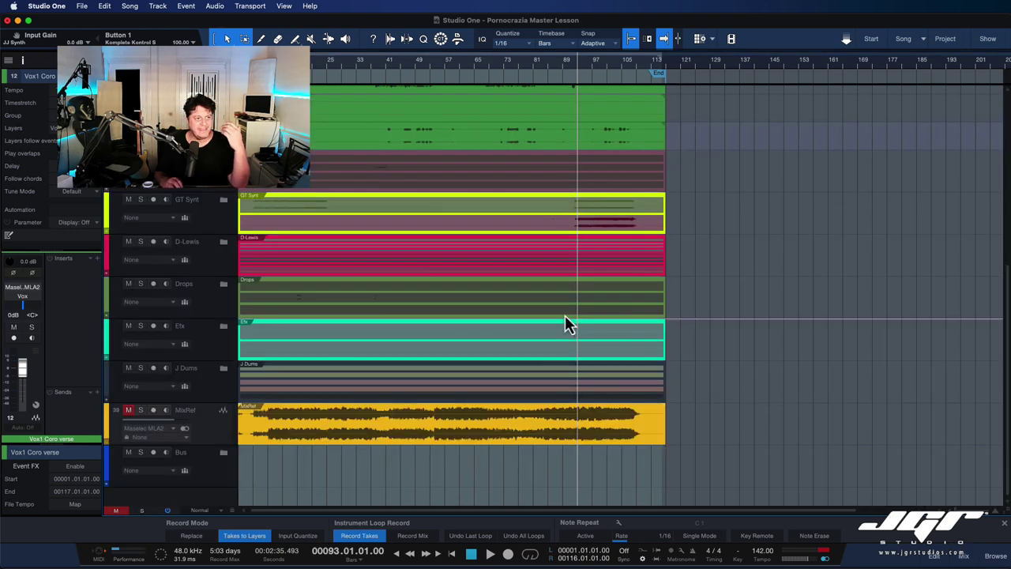
pyautogui.moveTo(452, 125); pyautogui.dragTo(452, 124)
pyautogui.press('super+z')
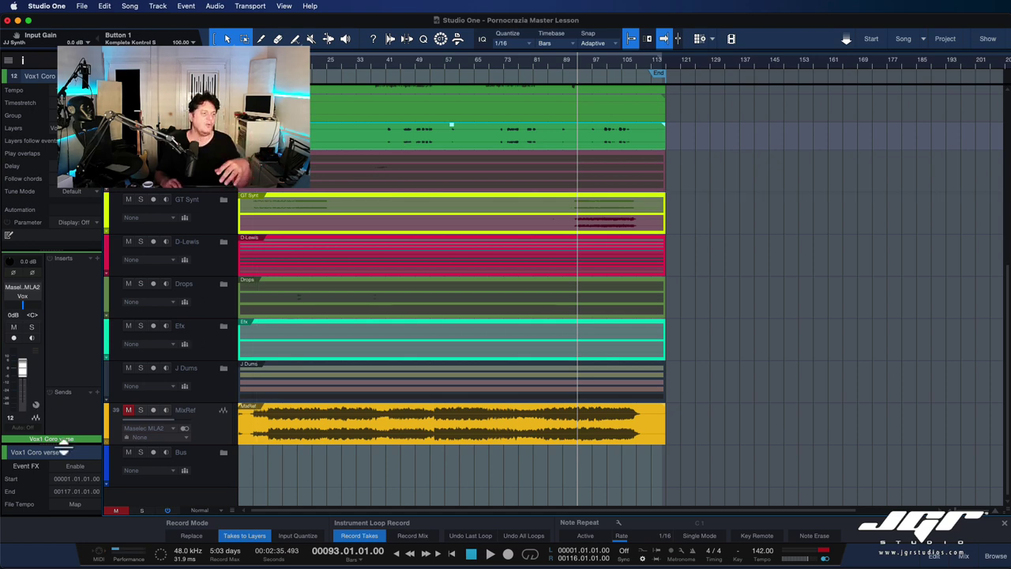
# Step: Enable the gain envelope for the Vox1 Coro verse event and add envelope points near bar 45
pyautogui.moveTo(63, 446); pyautogui.dragTo(69, 326)
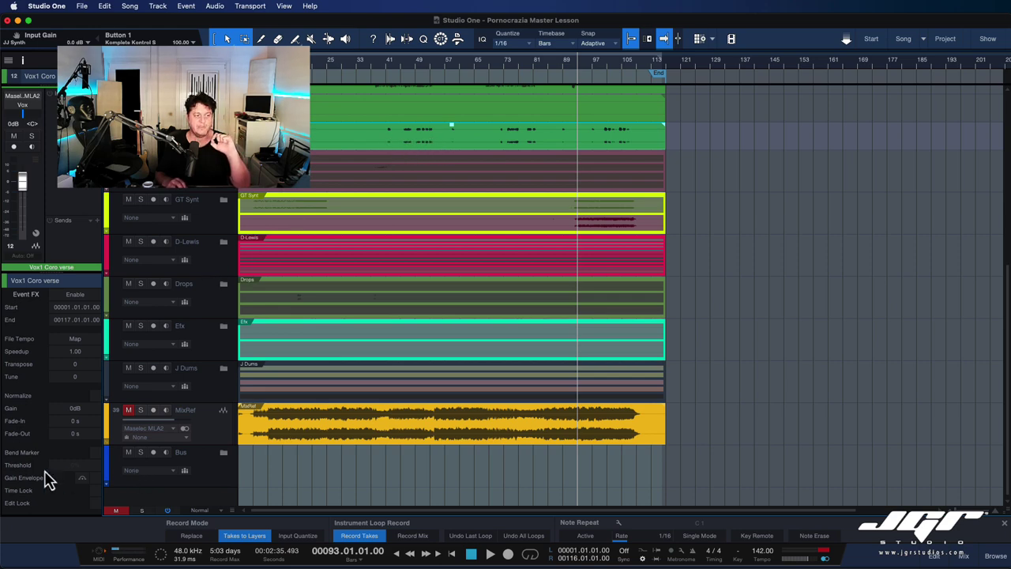
pyautogui.click(96, 478)
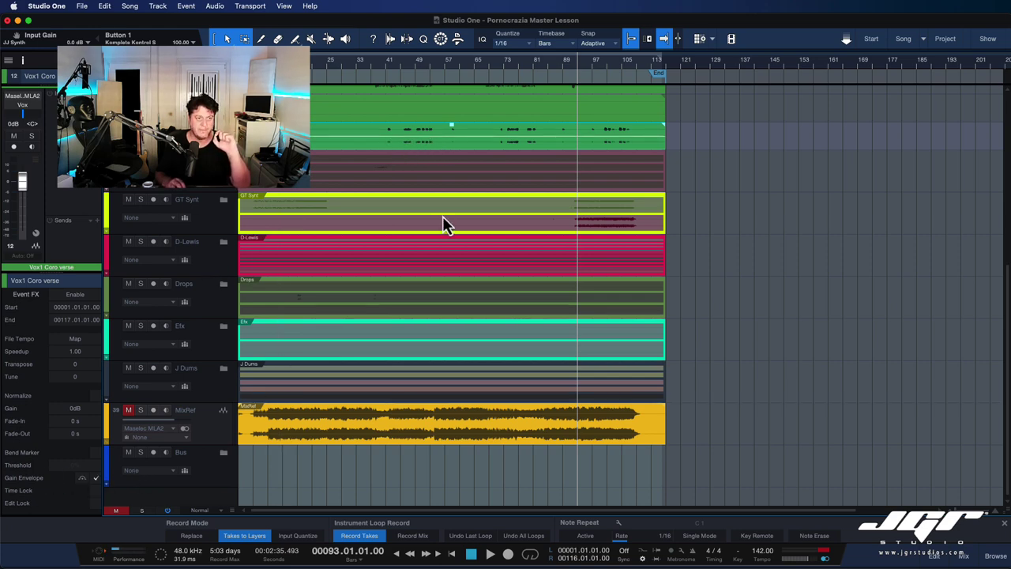
pyautogui.click(400, 136)
pyautogui.click(407, 136)
pyautogui.click(415, 136)
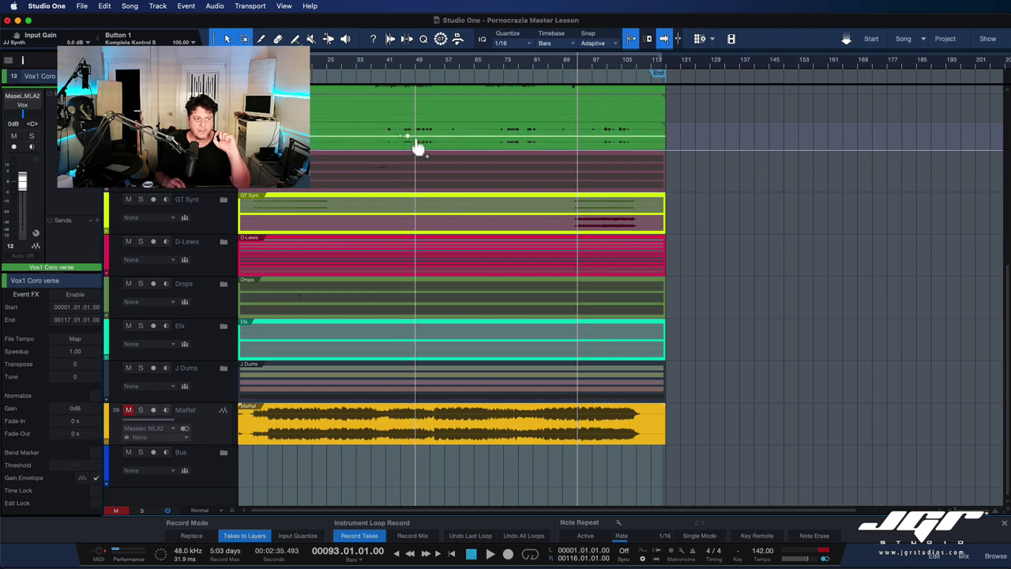
pyautogui.moveTo(409, 139); pyautogui.dragTo(407, 135)
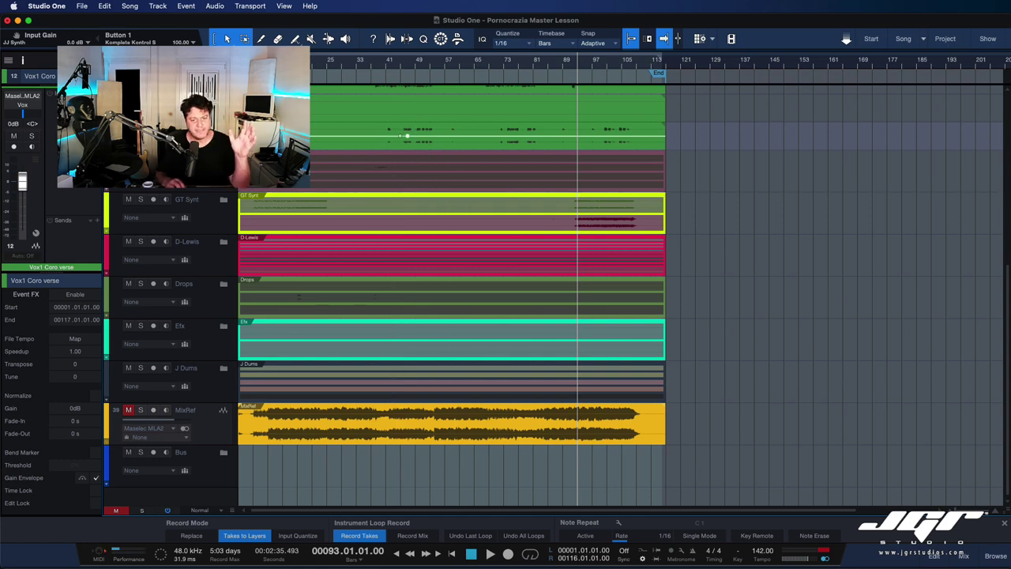
# Step: Show the mix console again
pyautogui.click(963, 555)
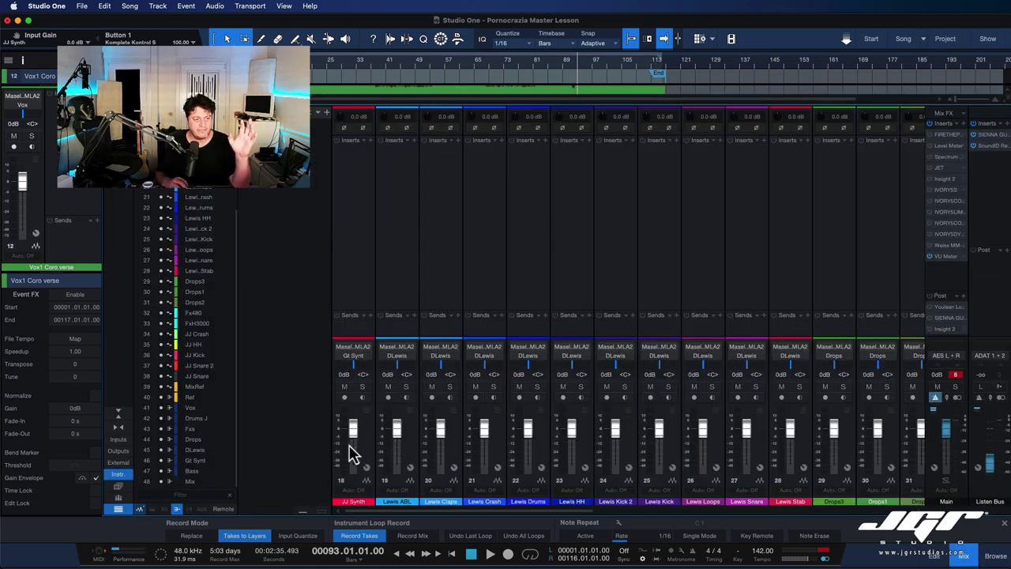
# Step: Insert Pro EQ on the JJ Synth channel and boost the low-mid band by about 5.4 dB near 514 Hz
pyautogui.moveTo(352, 435)
pyautogui.mouseDown()
pyautogui.moveTo(356, 444)
pyautogui.moveTo(353, 431)
pyautogui.mouseUp()
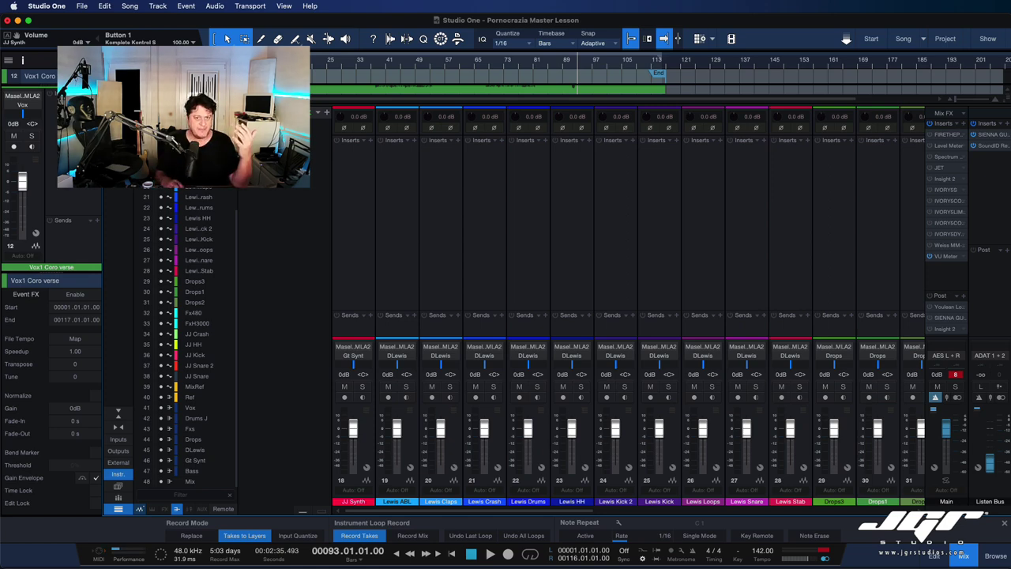
pyautogui.click(372, 142)
pyautogui.write('eq')
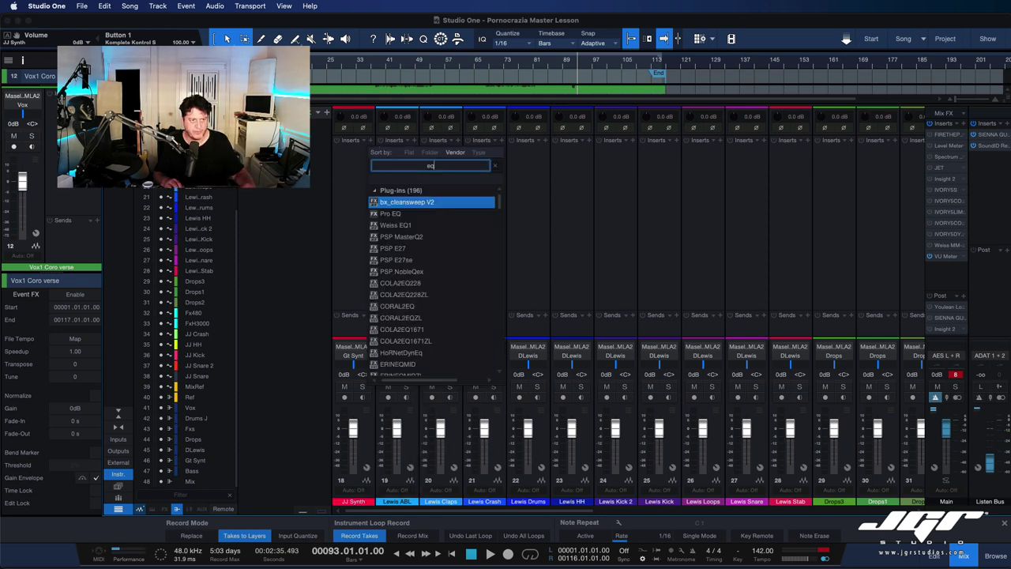
pyautogui.click(410, 214)
pyautogui.moveTo(713, 171); pyautogui.dragTo(614, 154)
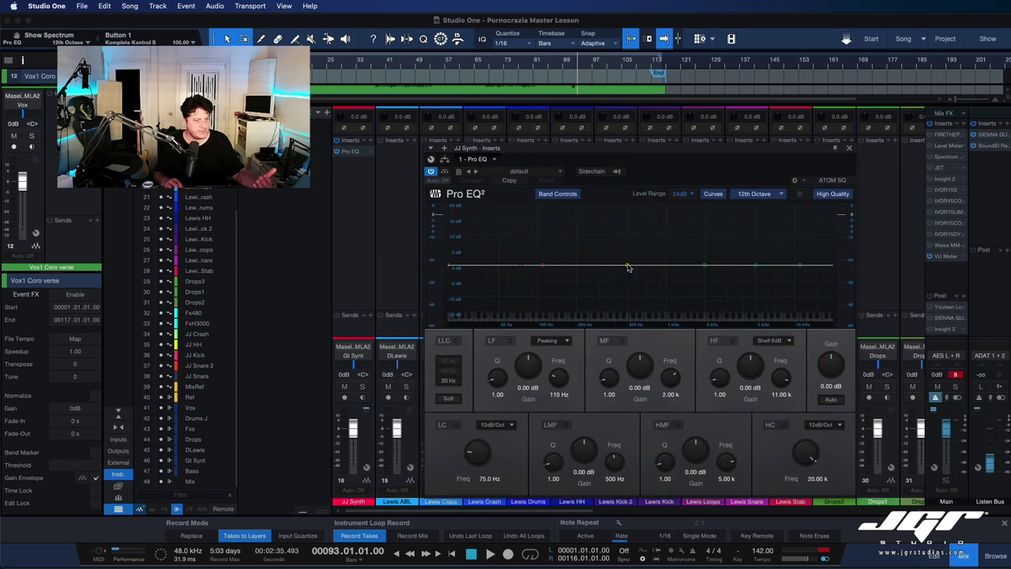
pyautogui.moveTo(627, 266); pyautogui.dragTo(629, 251)
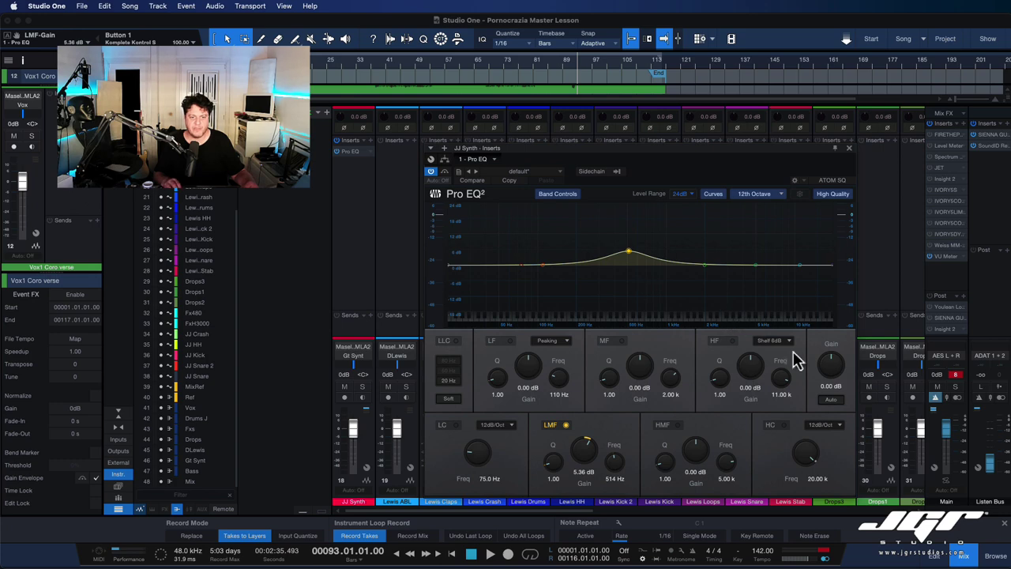
# Step: Compensate for the boost by setting the Pro EQ's global output gain to -5 dB
pyautogui.click(833, 385)
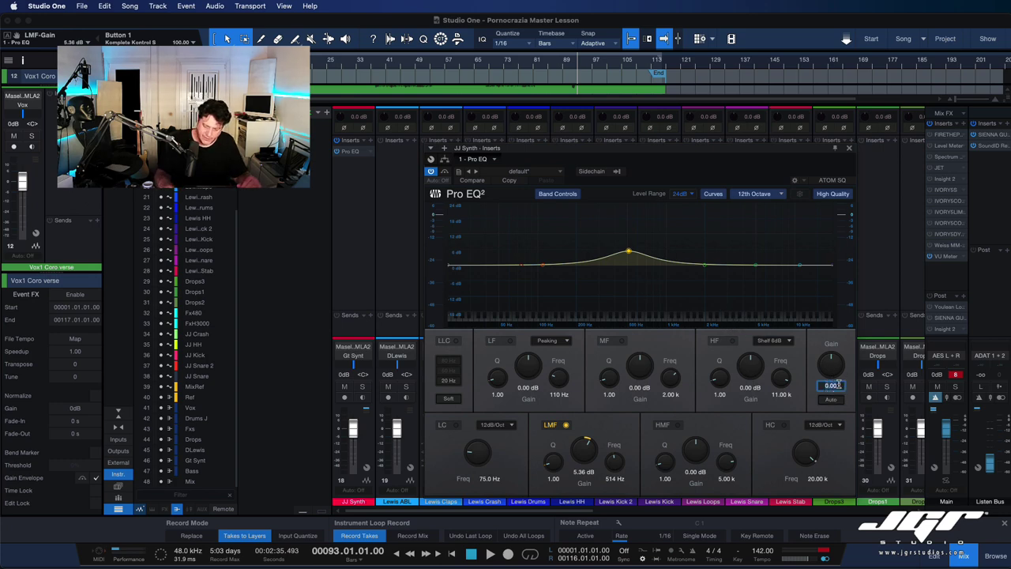
pyautogui.press('BackSpace')
pyautogui.write('-5')
pyautogui.press('Return')
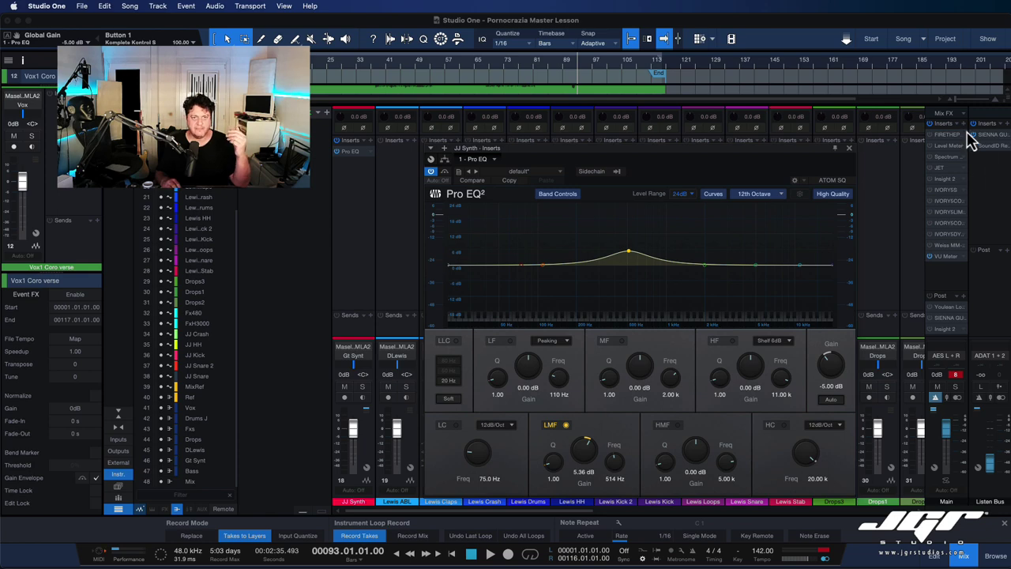
# Step: Insert Newfangled Elevate on the Lewis ABL channel, enable its automatic output level compensation and close the plug-in
pyautogui.click(416, 139)
pyautogui.write('new')
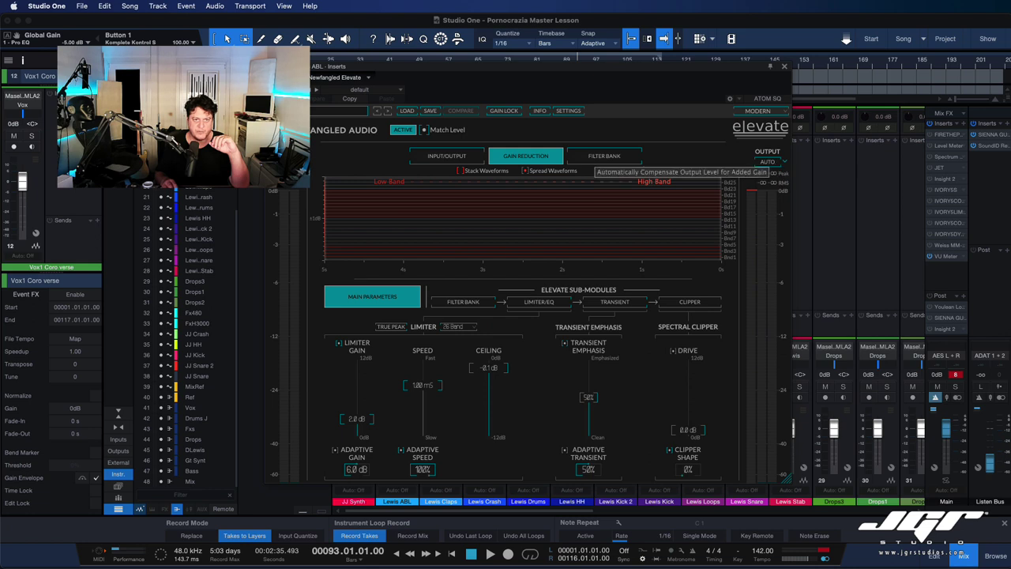
pyautogui.click(772, 164)
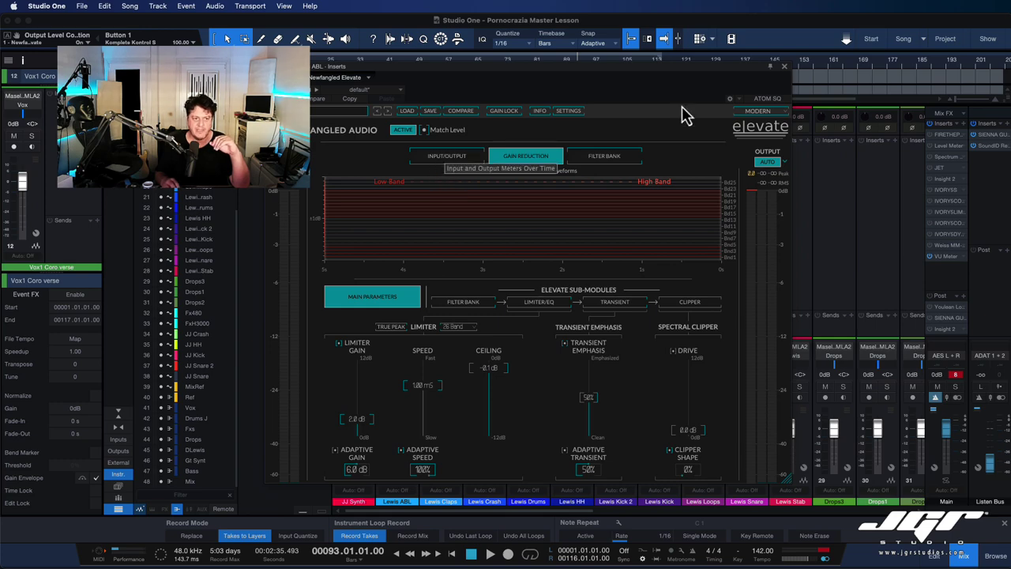
pyautogui.click(784, 68)
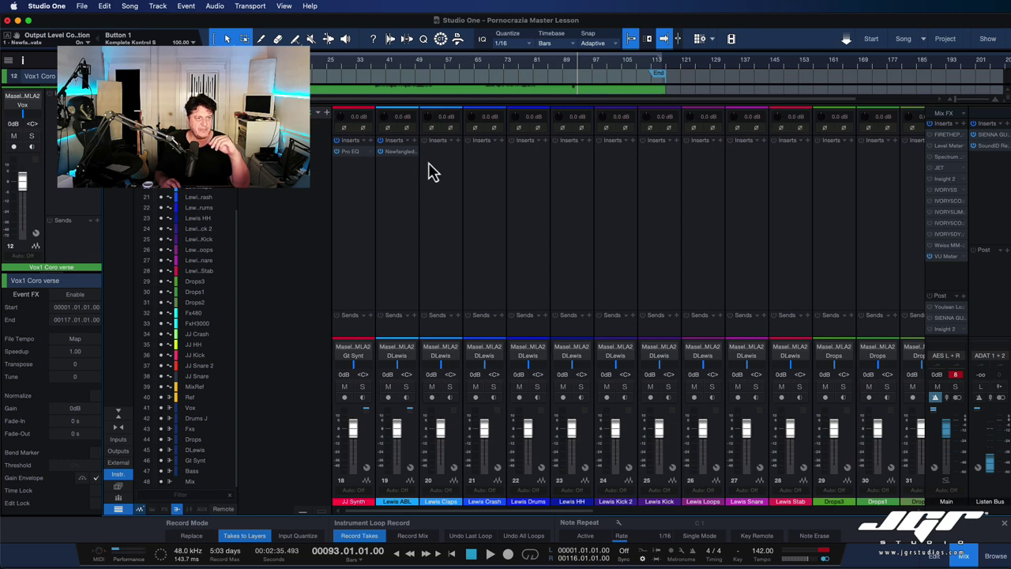
# Step: Insert Fat Channel on the Lewis Claps channel, raise the compressor's make-up gain to about 2.9 dB and close the plug-in
pyautogui.click(461, 150)
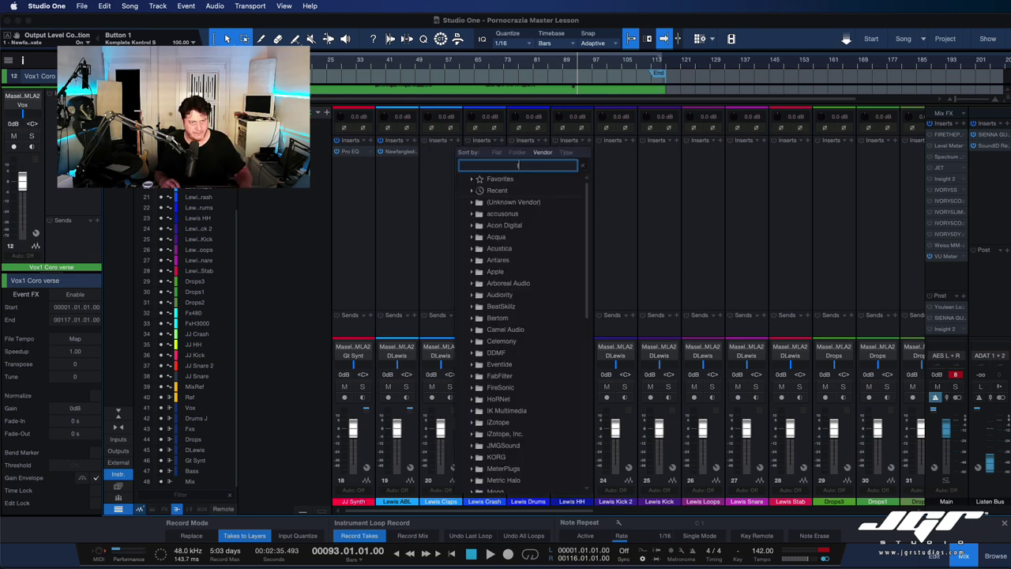
pyautogui.write('fat')
pyautogui.click(491, 204)
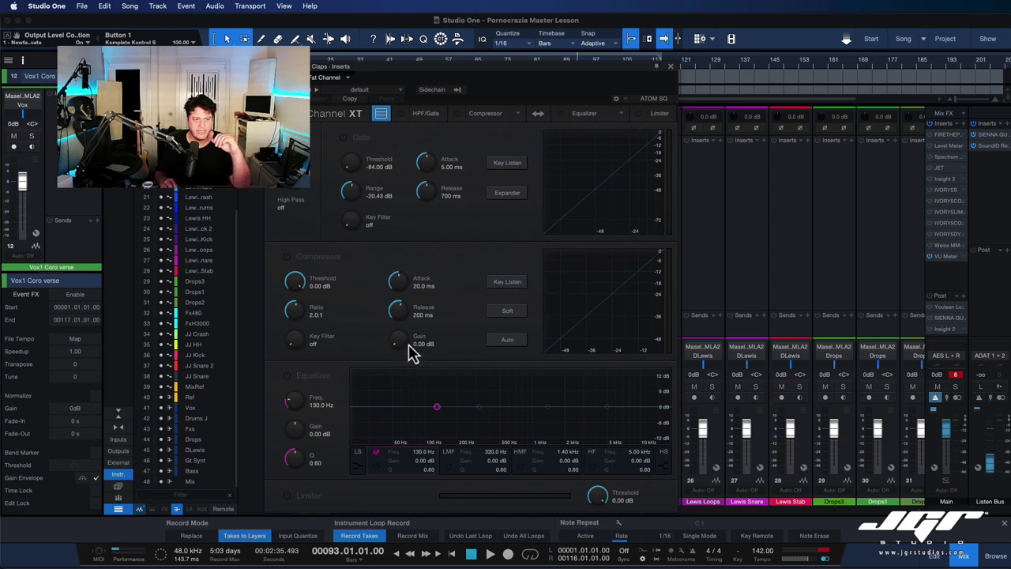
pyautogui.moveTo(411, 352); pyautogui.dragTo(402, 371)
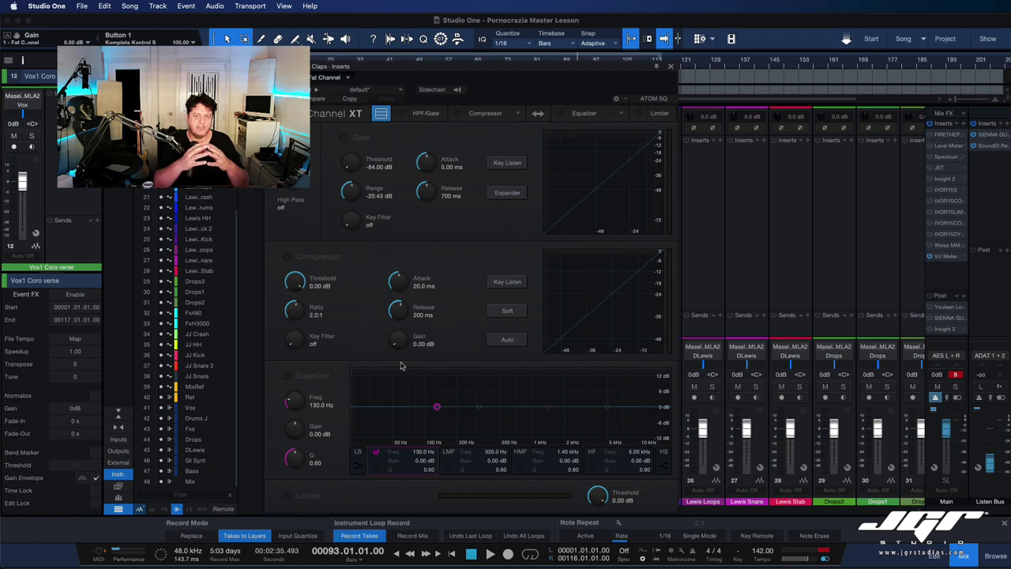
pyautogui.moveTo(402, 372); pyautogui.dragTo(397, 330)
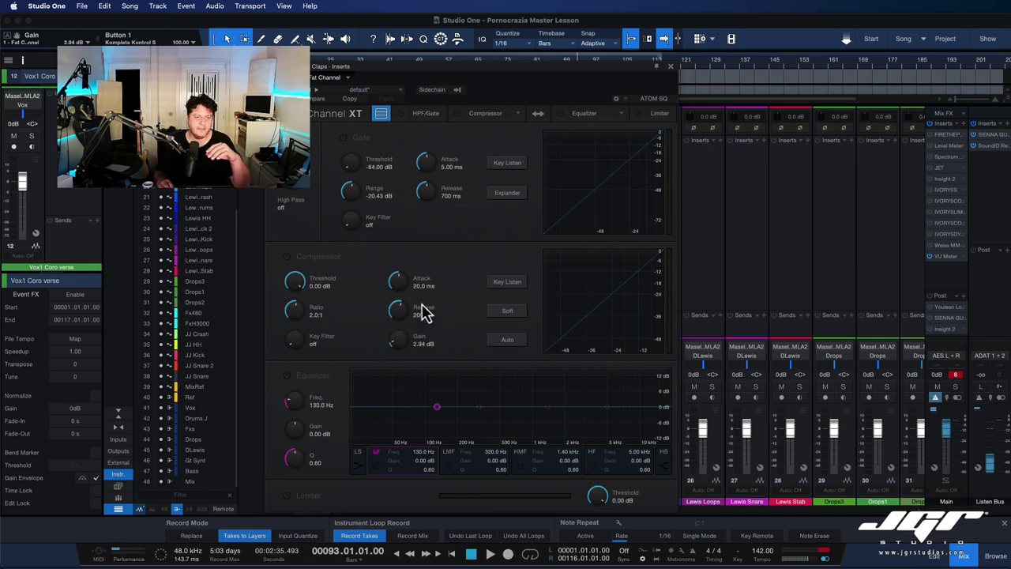
pyautogui.click(670, 66)
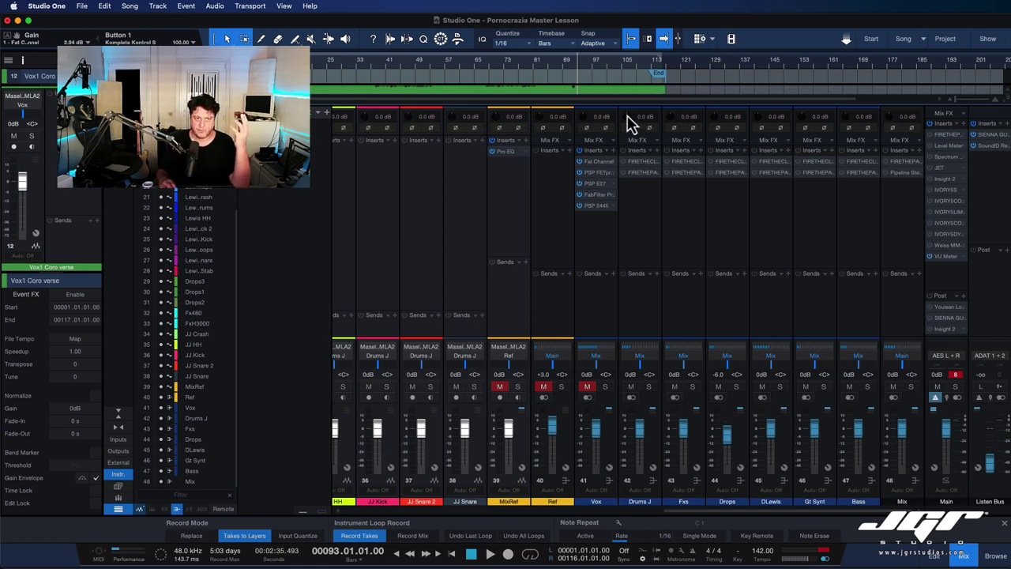
# Step: Lower the input gain of all channels from Vox through Mix together to -6.5 dB
pyautogui.click(601, 242)
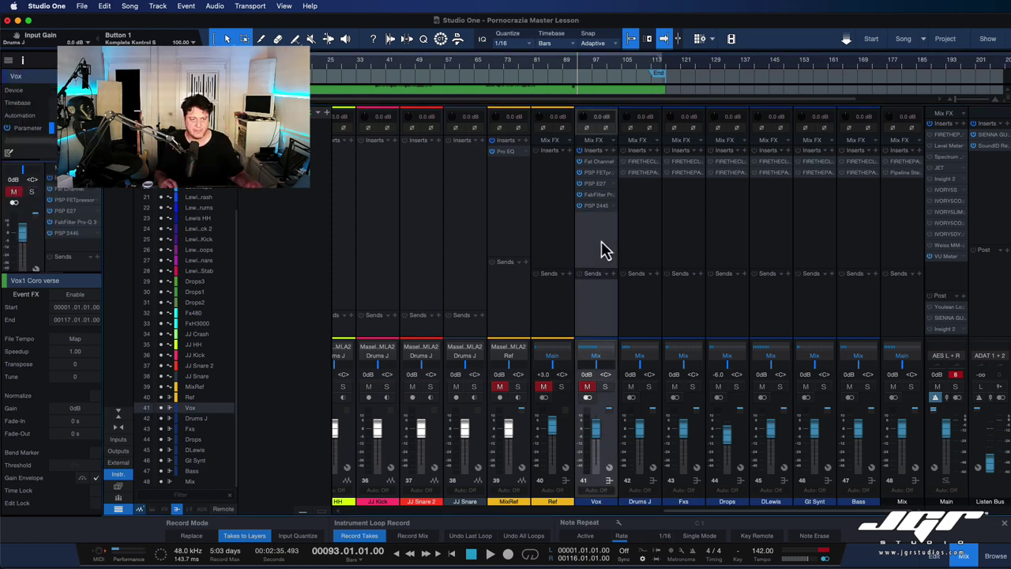
pyautogui.keyDown('shift'); pyautogui.click(906, 260); pyautogui.keyUp('shift')
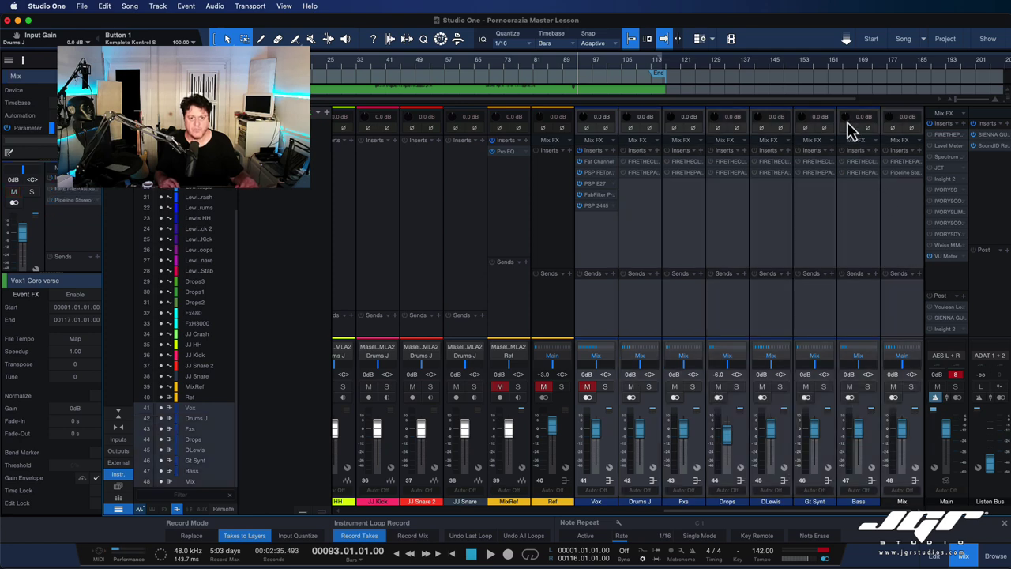
pyautogui.moveTo(847, 121)
pyautogui.mouseDown()
pyautogui.moveTo(841, 133)
pyautogui.moveTo(837, 115)
pyautogui.mouseUp()
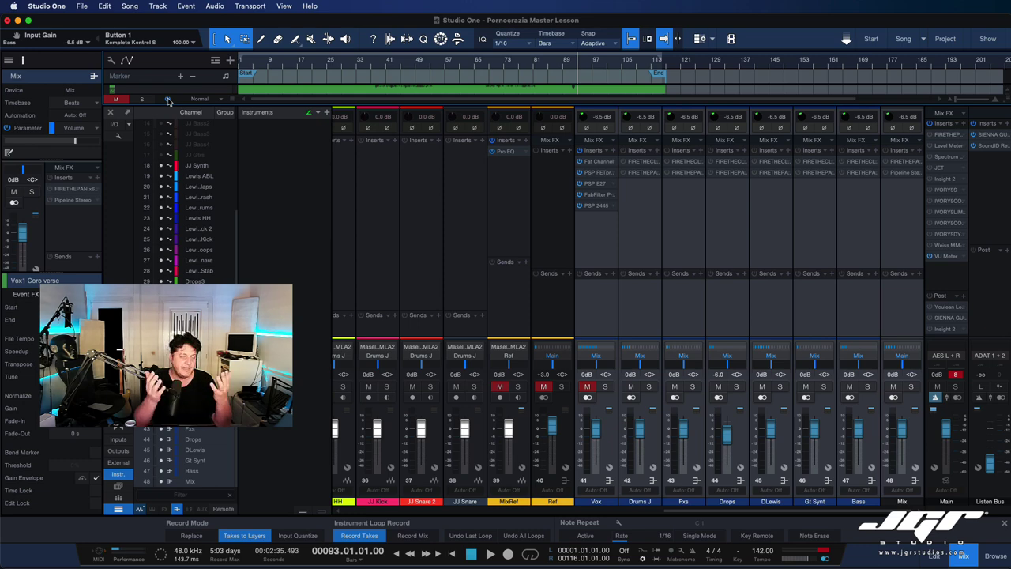
pyautogui.click(624, 201)
pyautogui.doubleClick(596, 162)
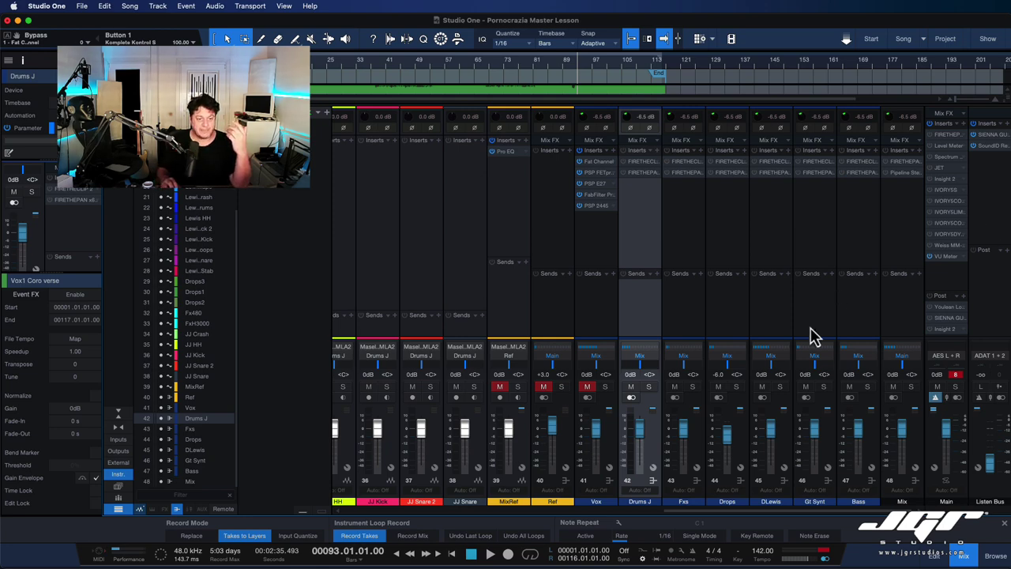
# Step: Try lowering the Fxs bus fader to about -29.4 dB and reset it to 0 dB
pyautogui.moveTo(683, 445); pyautogui.dragTo(687, 466)
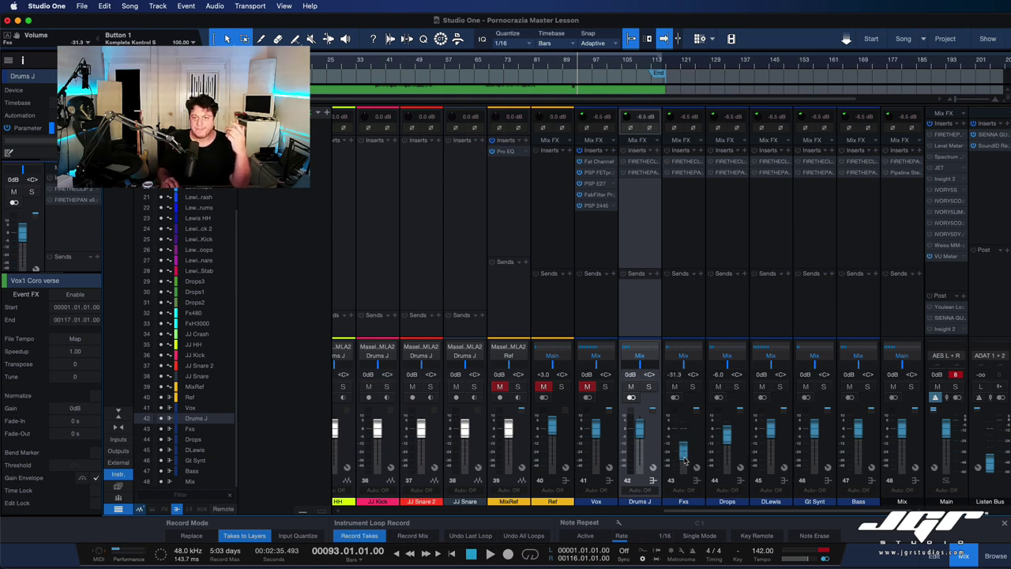
pyautogui.hscroll(-1, 685, 459)
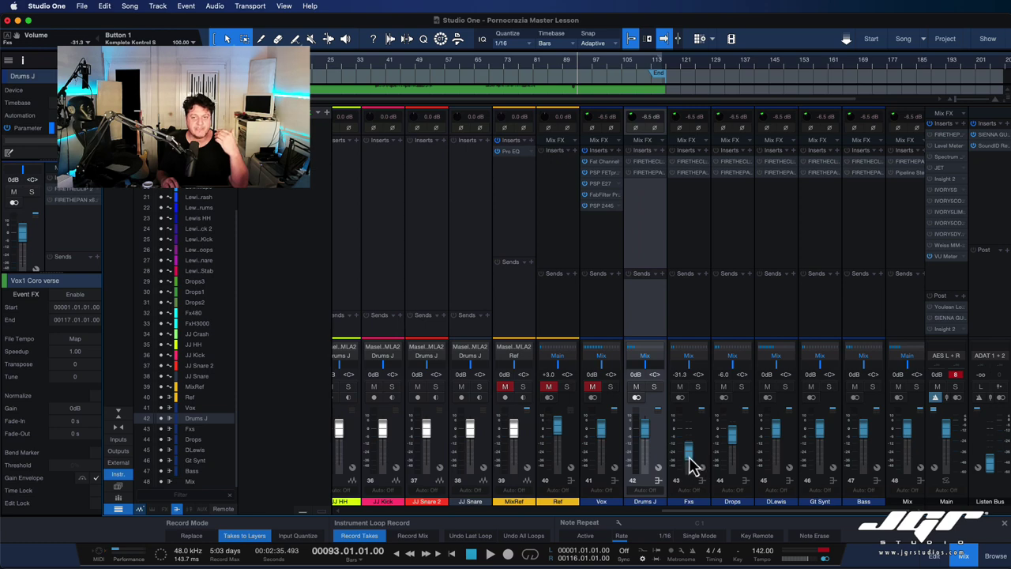
pyautogui.moveTo(689, 456); pyautogui.dragTo(690, 457)
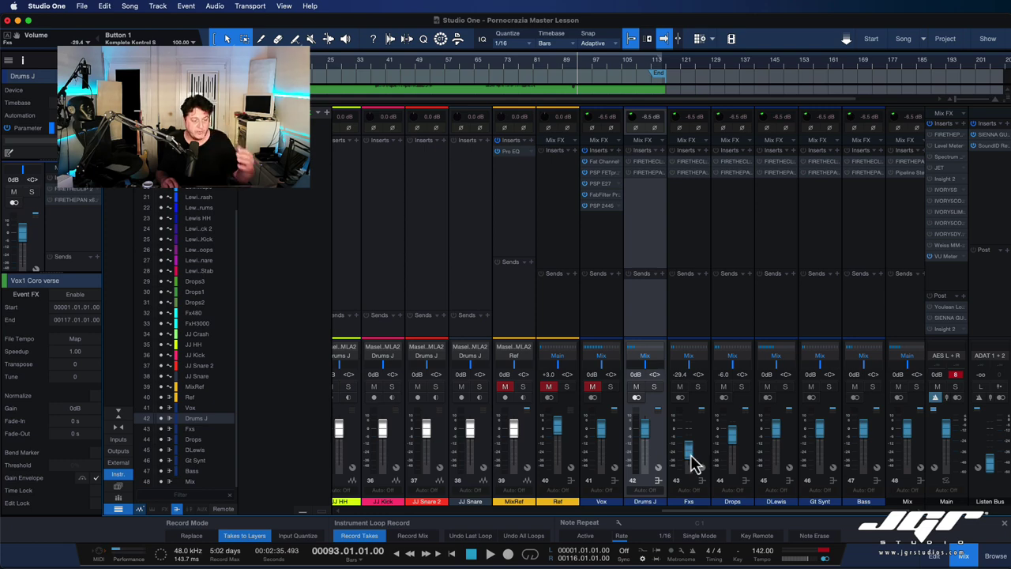
pyautogui.keyDown('alt'); pyautogui.click(689, 456); pyautogui.keyUp('alt')
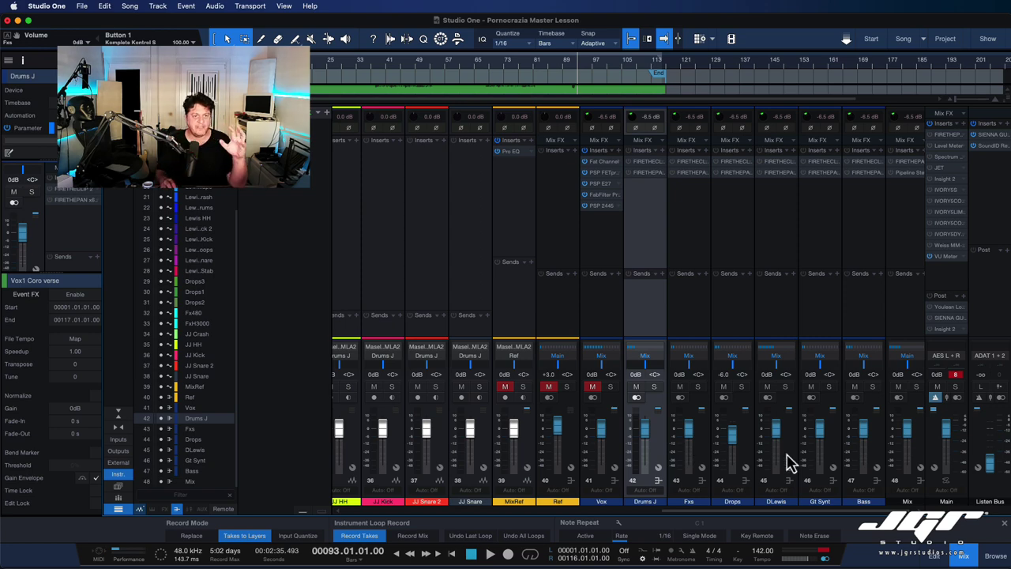
# Step: Insert PSP Saturator on the Vox bus, load the designer preset Master 1 -18rms and close the plug-in
pyautogui.click(619, 150)
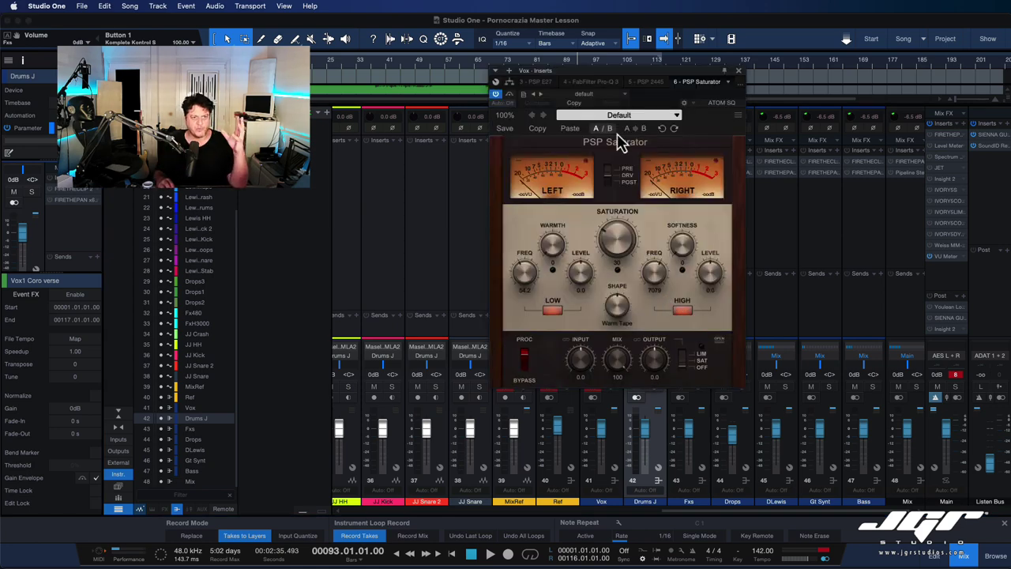
pyautogui.click(624, 120)
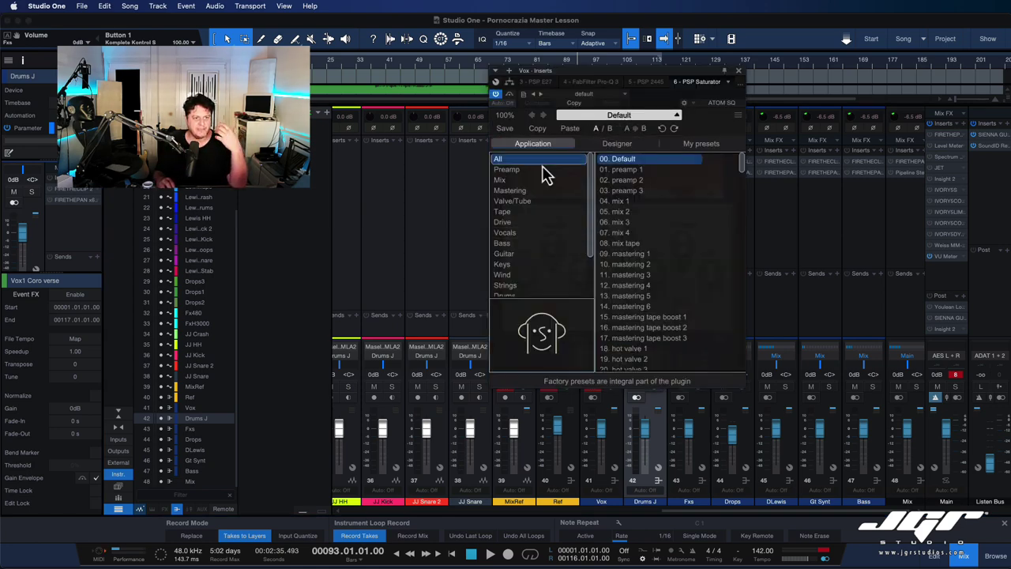
pyautogui.click(633, 144)
pyautogui.click(531, 244)
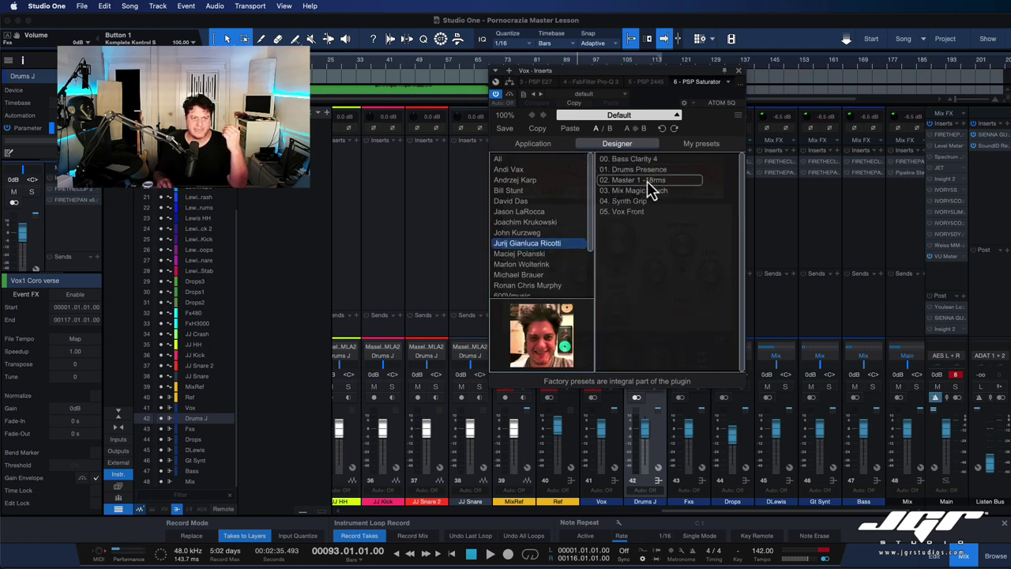
pyautogui.click(653, 181)
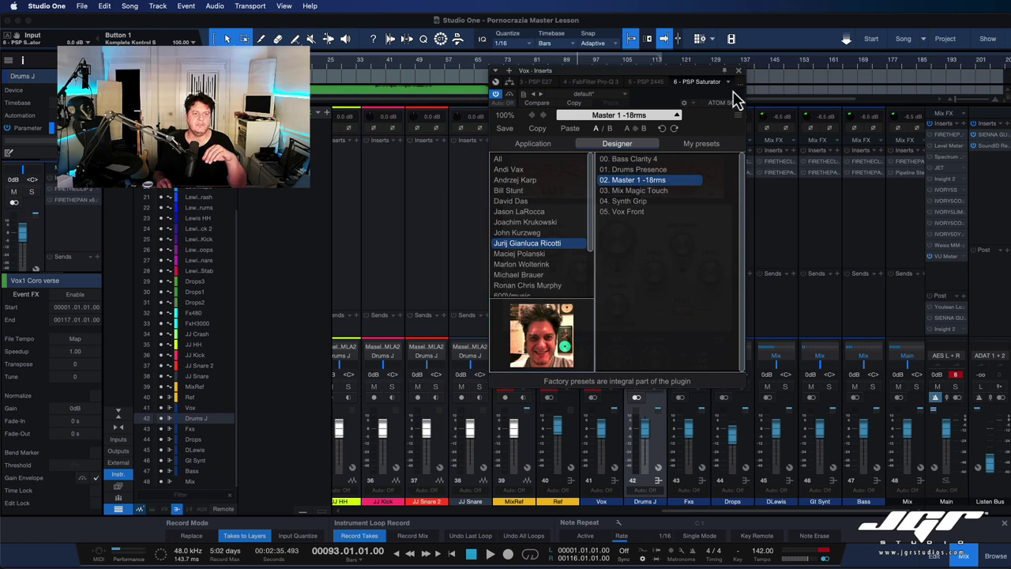
pyautogui.click(740, 72)
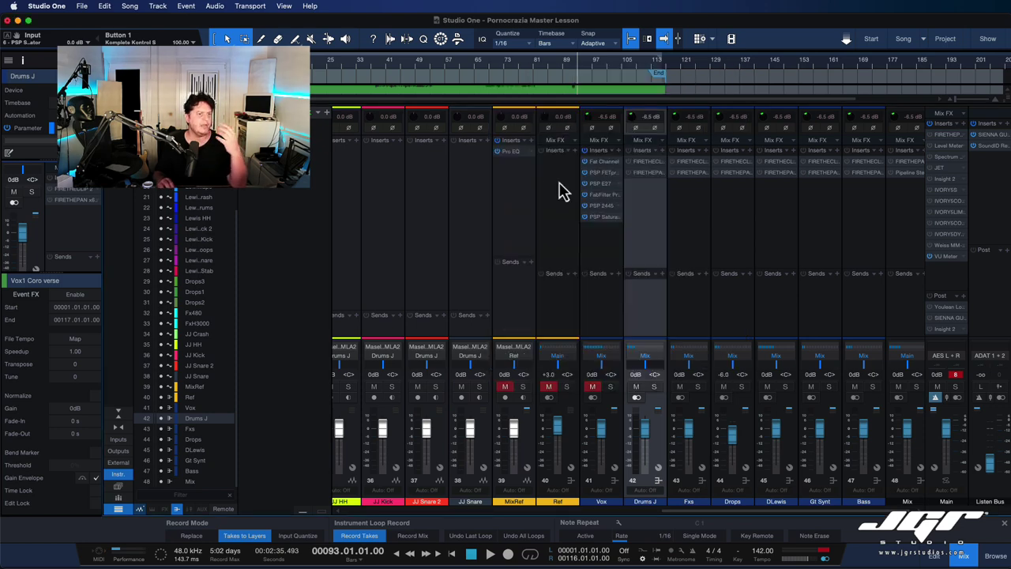
# Step: Insert Ozone 9 on the Vox bus, load the signature mastering preset General Clarity and close the plug-in
pyautogui.click(575, 141)
pyautogui.scroll(-3, 604, 316)
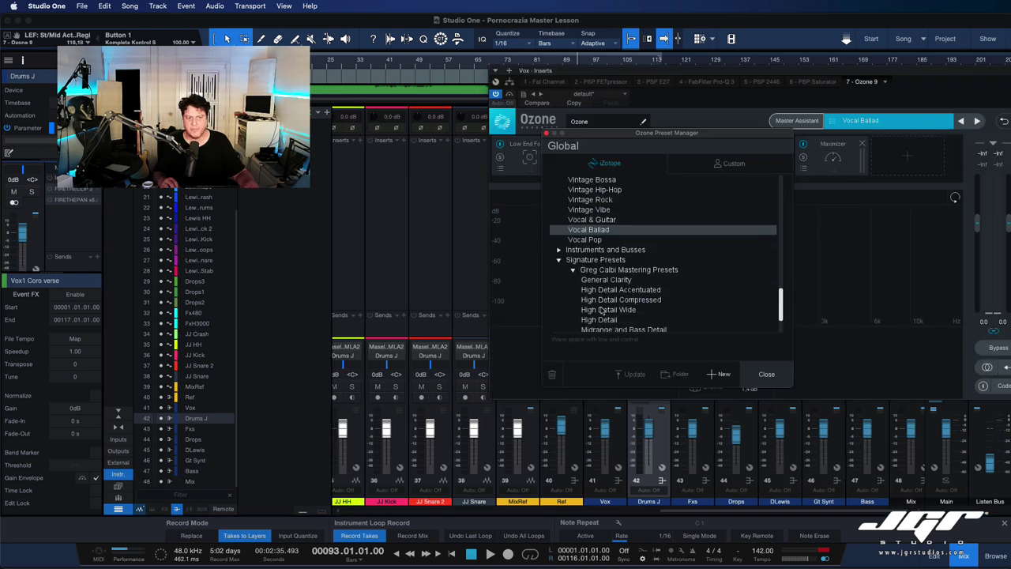
pyautogui.click(602, 271)
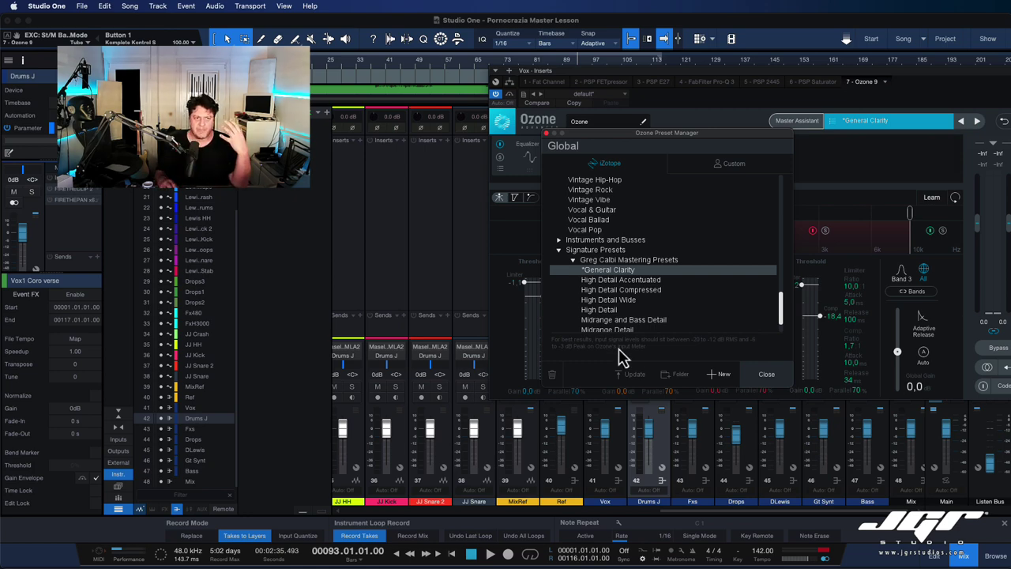
pyautogui.click(546, 133)
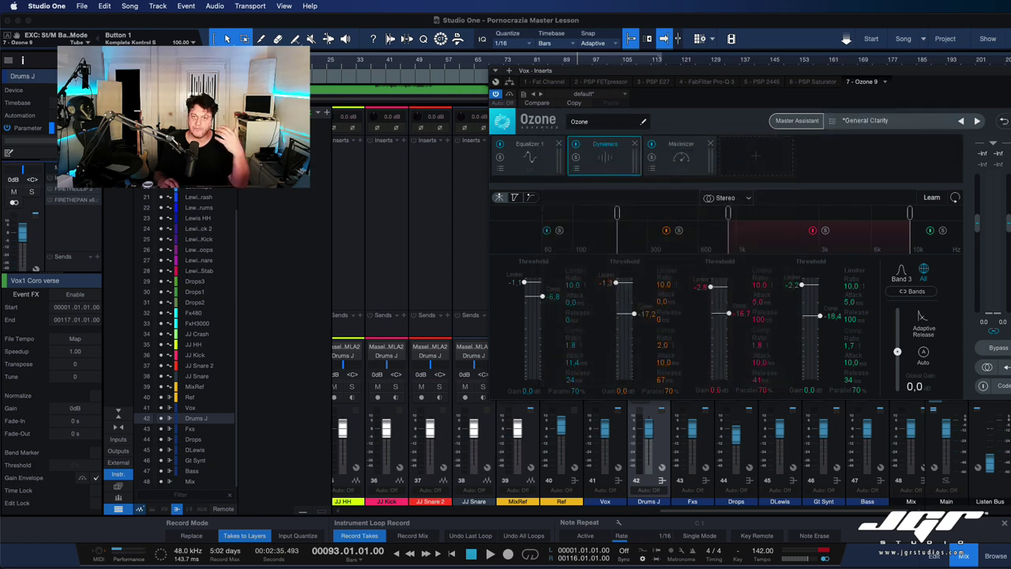
pyautogui.press('super+w')
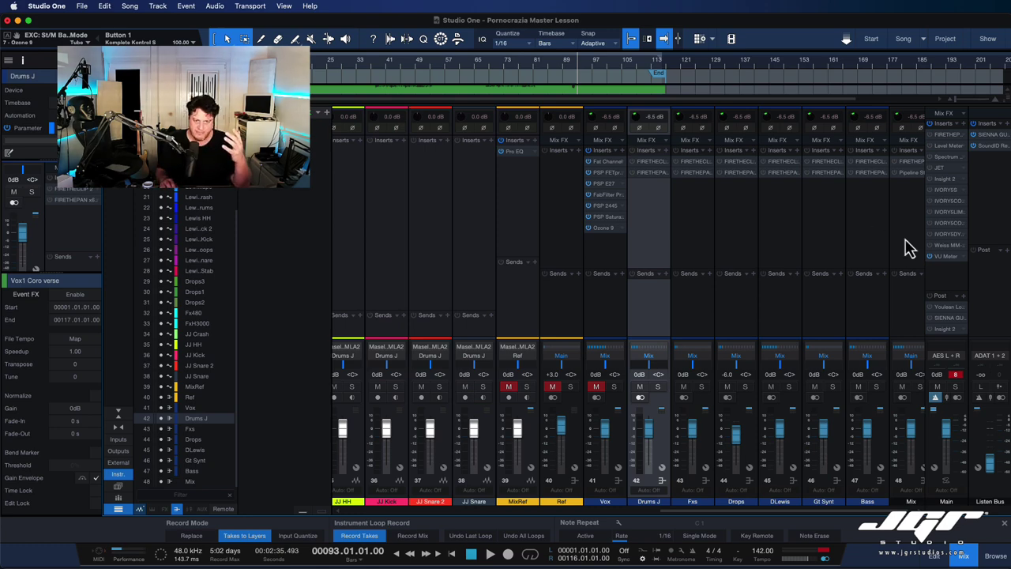
# Step: Raise the Main output fader to +10 dB
pyautogui.moveTo(952, 445); pyautogui.dragTo(948, 419)
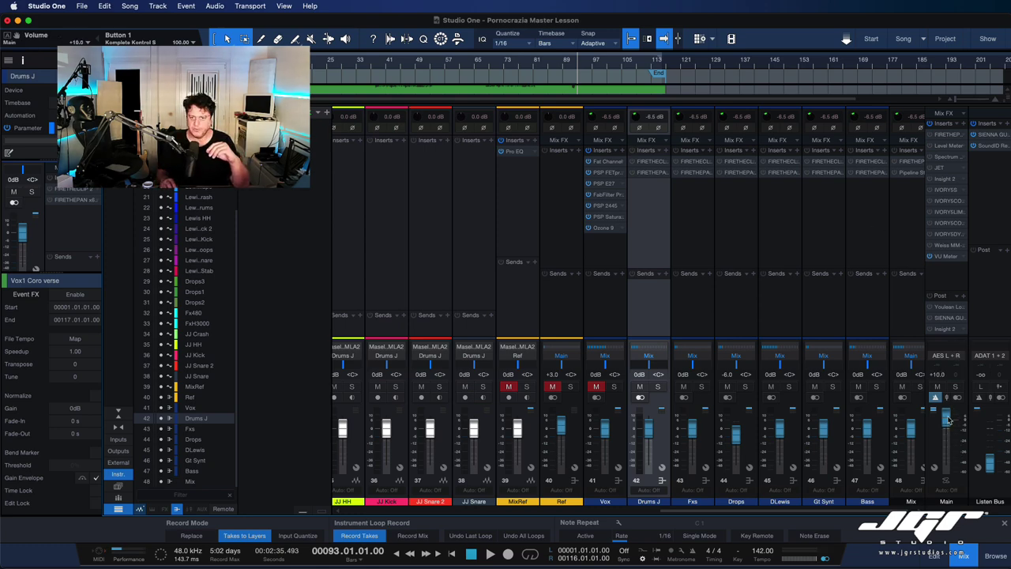
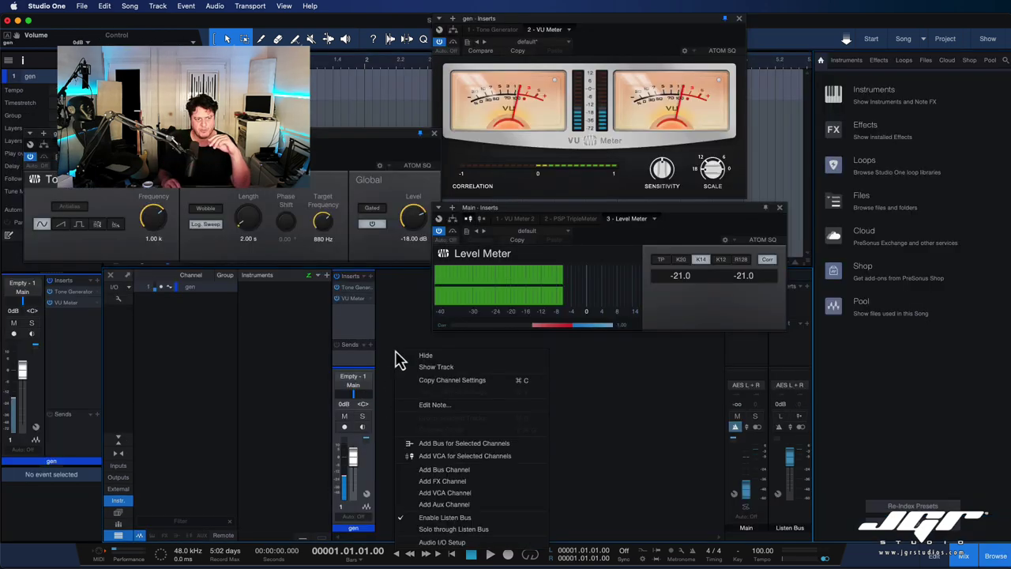
# Step: Duplicate the gen track with its Tone Generator and VU Meter, and close the Tone Generator window
pyautogui.click(335, 276)
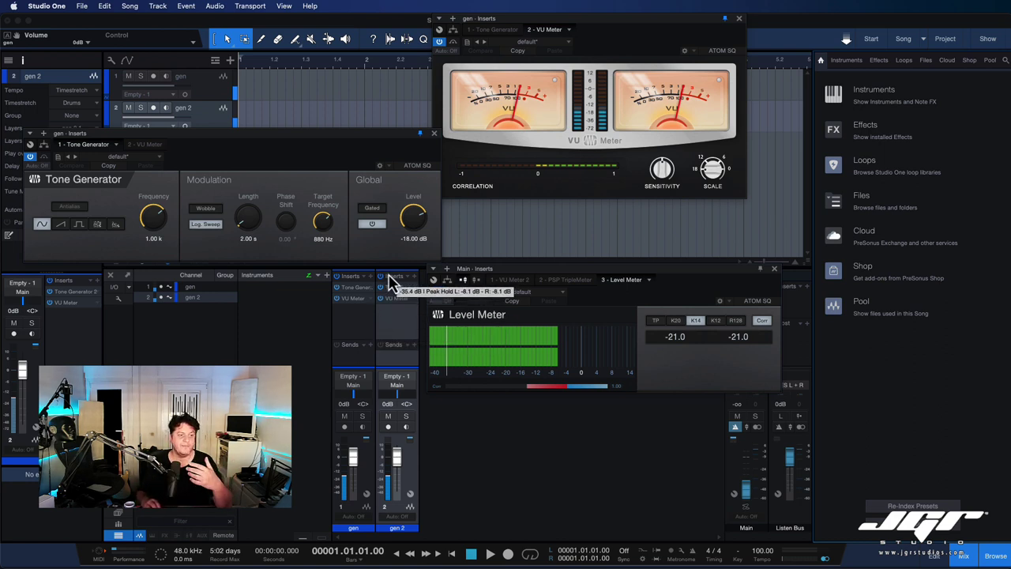
pyautogui.click(434, 134)
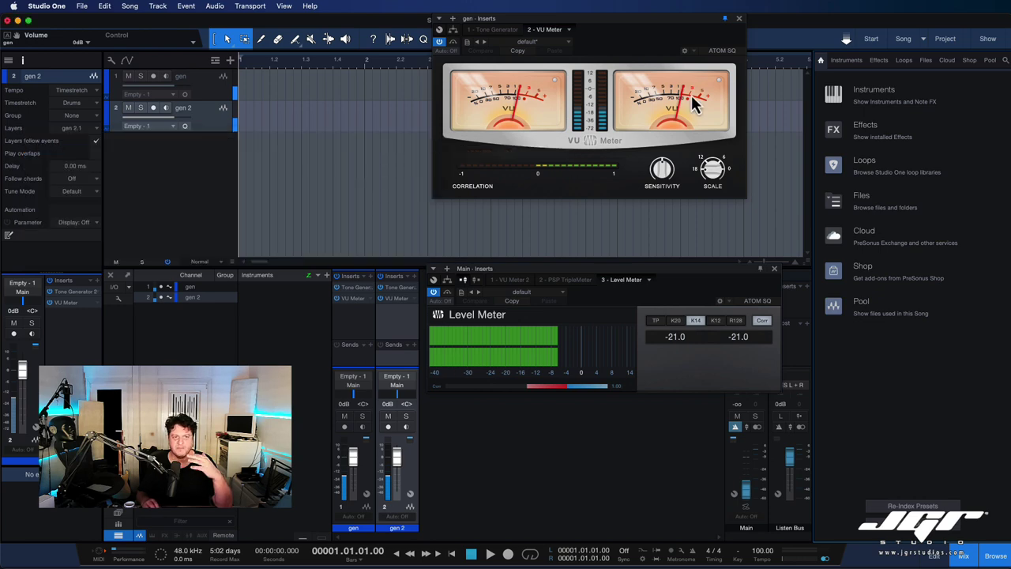
# Step: Close the VU Meter and set the gen 2 track's input to the gen track
pyautogui.click(739, 19)
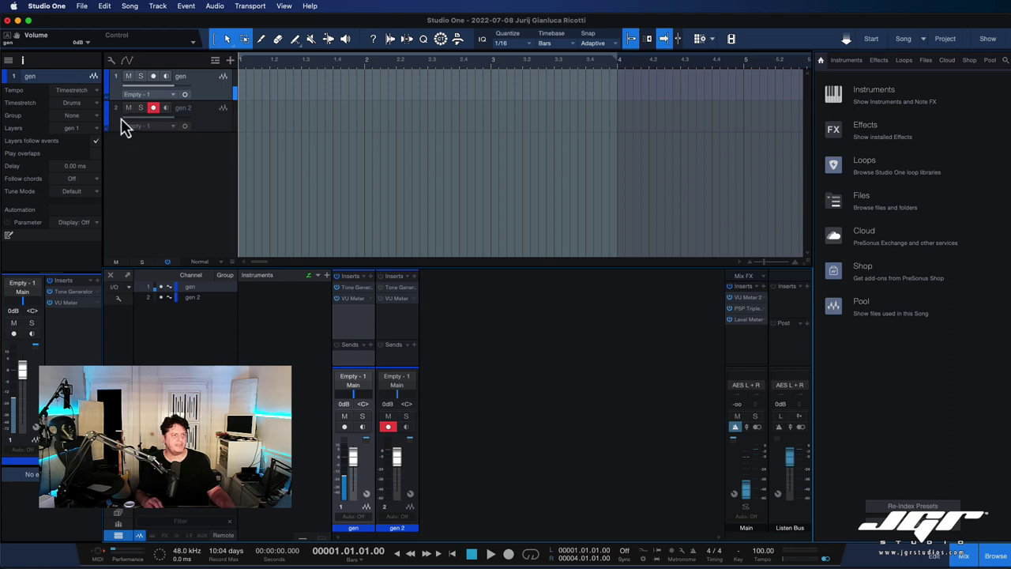
pyautogui.click(219, 127)
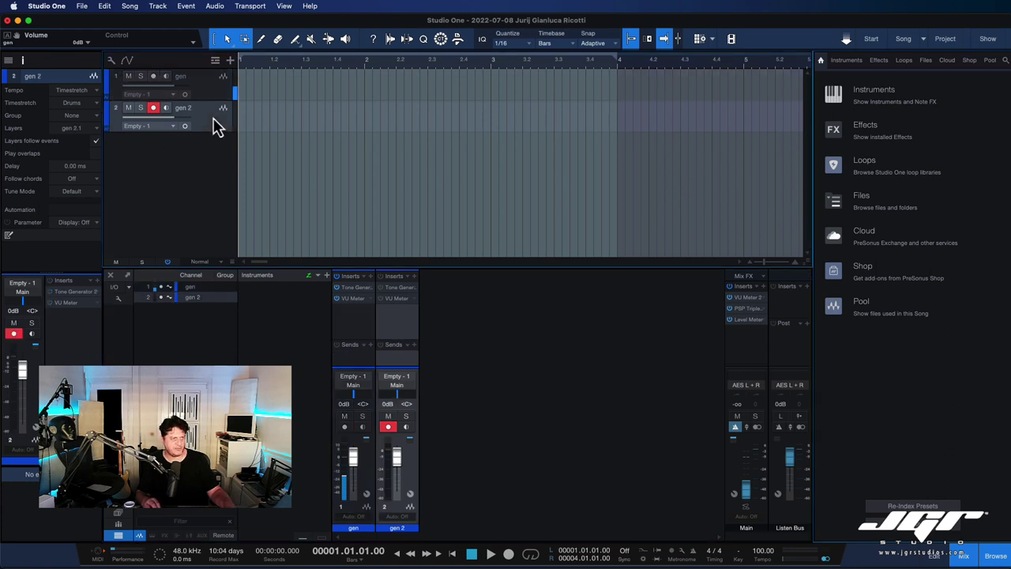
pyautogui.click(24, 284)
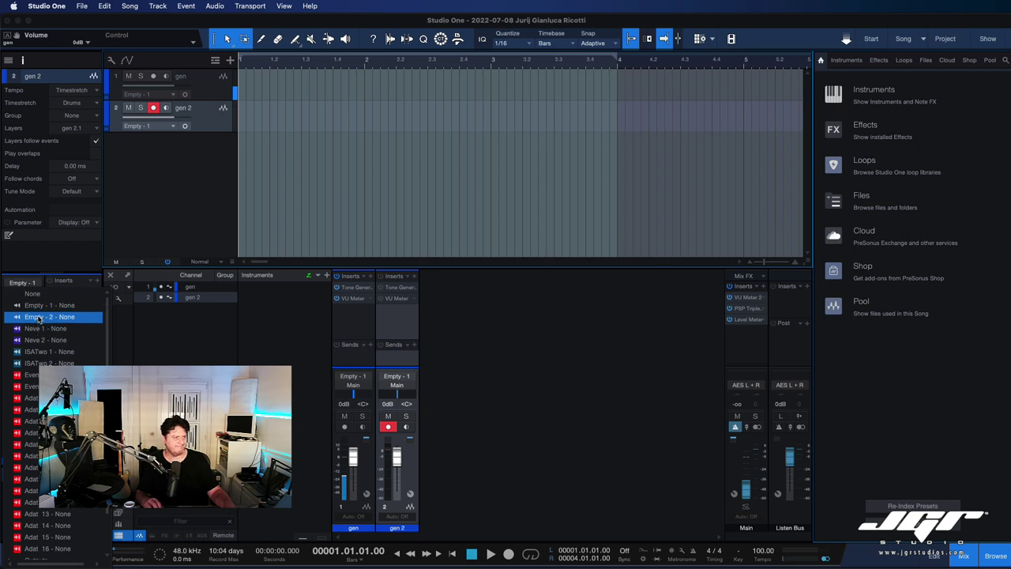
pyautogui.scroll(-4, 37, 317)
pyautogui.click(37, 527)
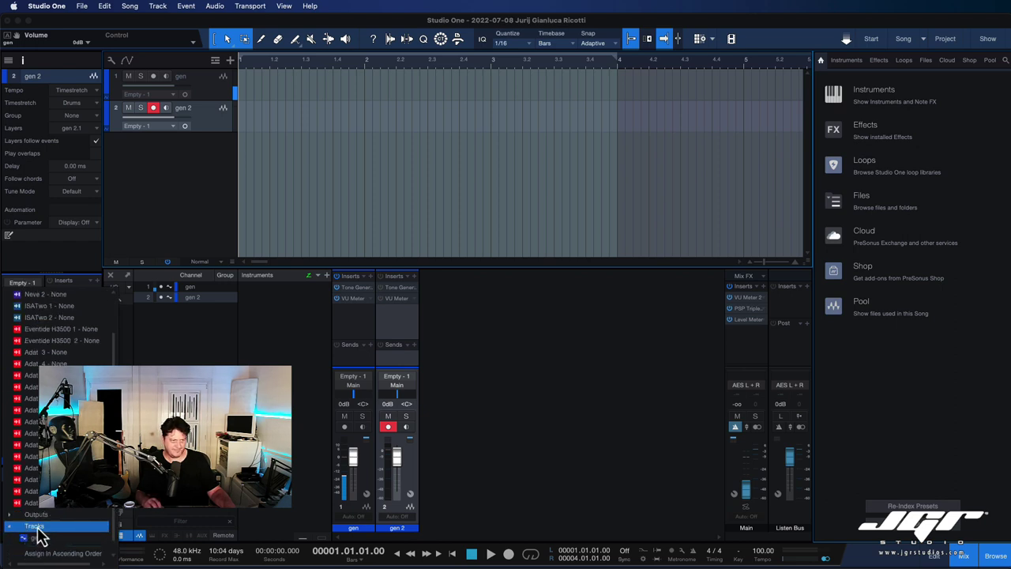
pyautogui.click(39, 538)
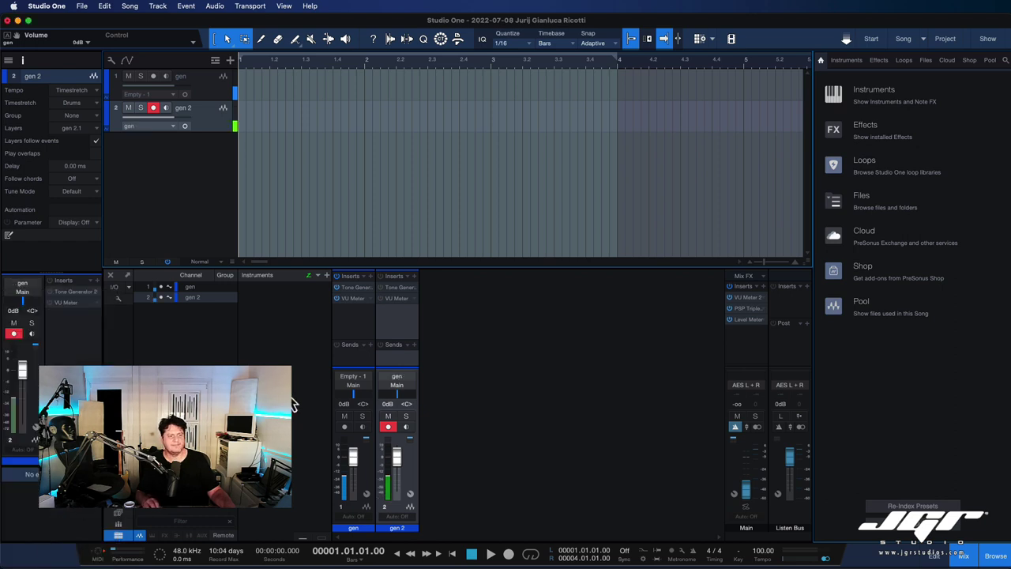
# Step: Record the gen tone onto gen 2 for three bars, trim the event's end to bar 4 and disarm the track
pyautogui.press('KP_Multiply')
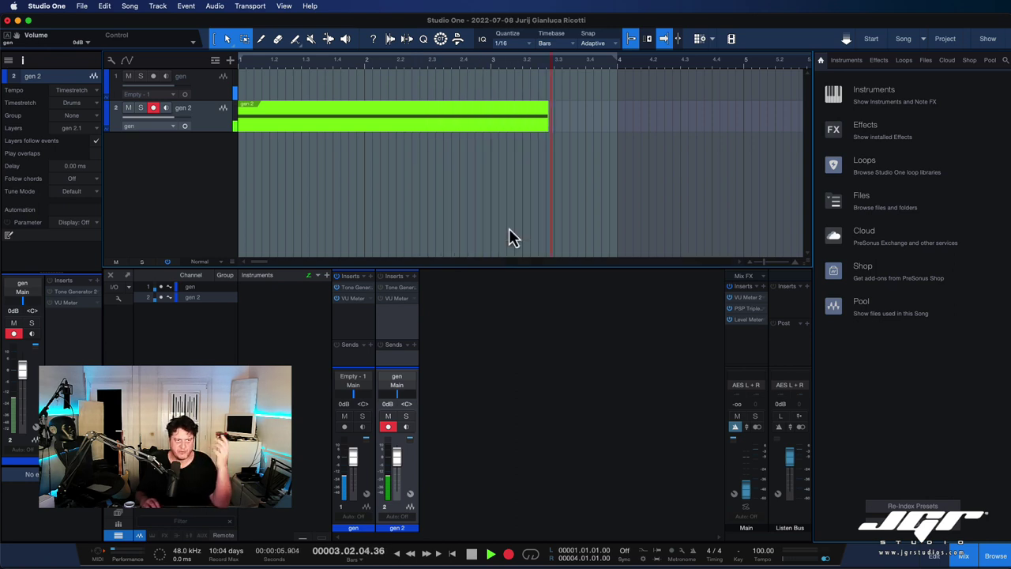
pyautogui.press('space')
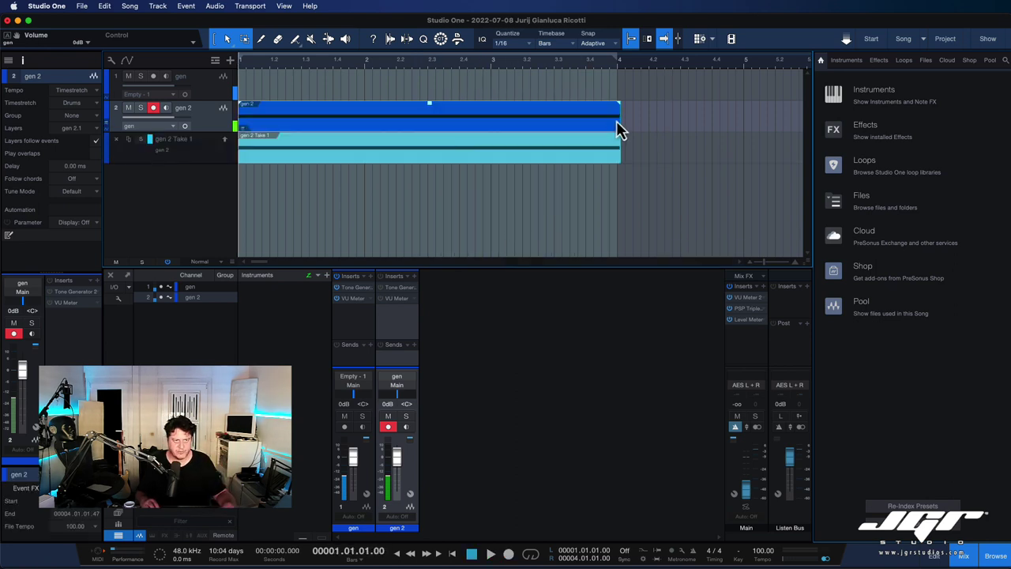
pyautogui.moveTo(620, 126); pyautogui.dragTo(615, 127)
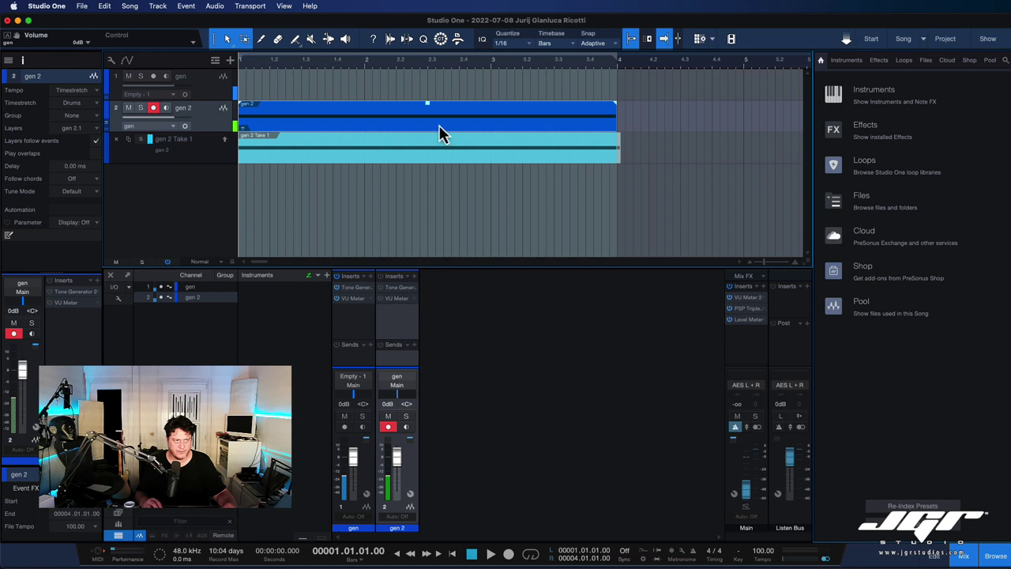
pyautogui.click(106, 125)
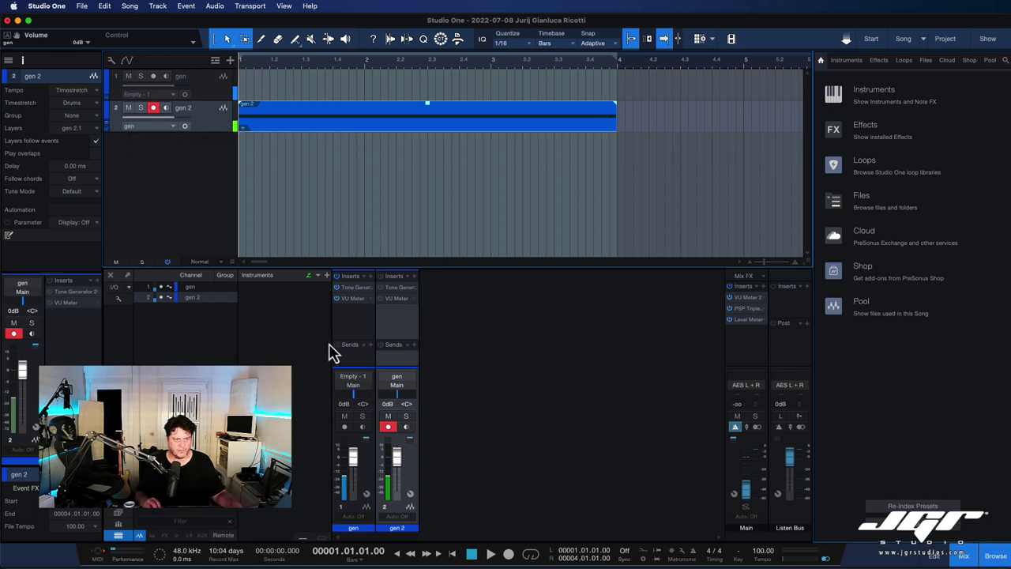
pyautogui.click(391, 428)
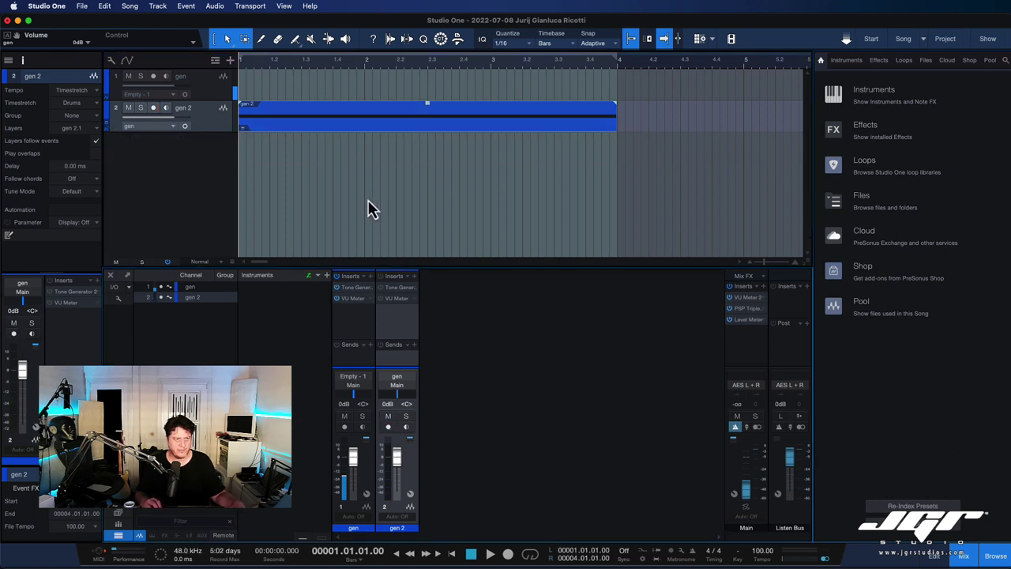
# Step: Copy the recorded event onto a new track below and play both copies with gen muted, checking their sum on Main's Level Meter
pyautogui.moveTo(328, 124); pyautogui.dragTo(295, 157)
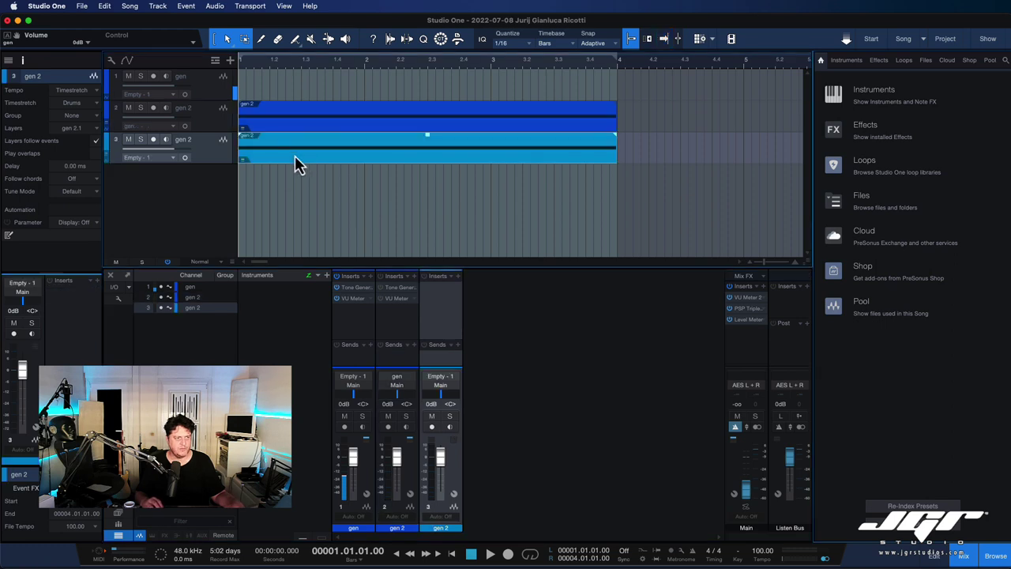
pyautogui.click(344, 416)
pyautogui.click(754, 320)
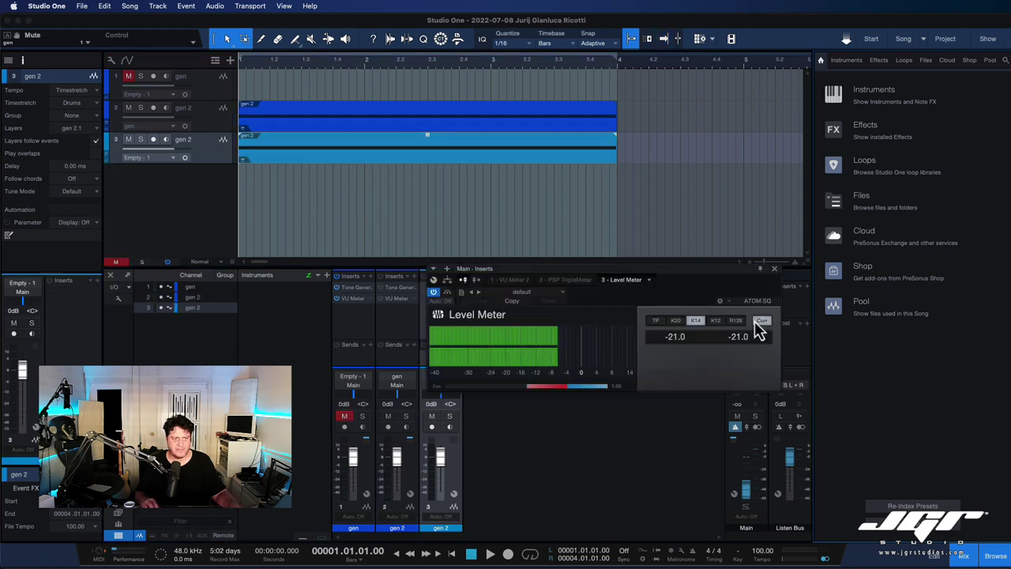
pyautogui.press('space')
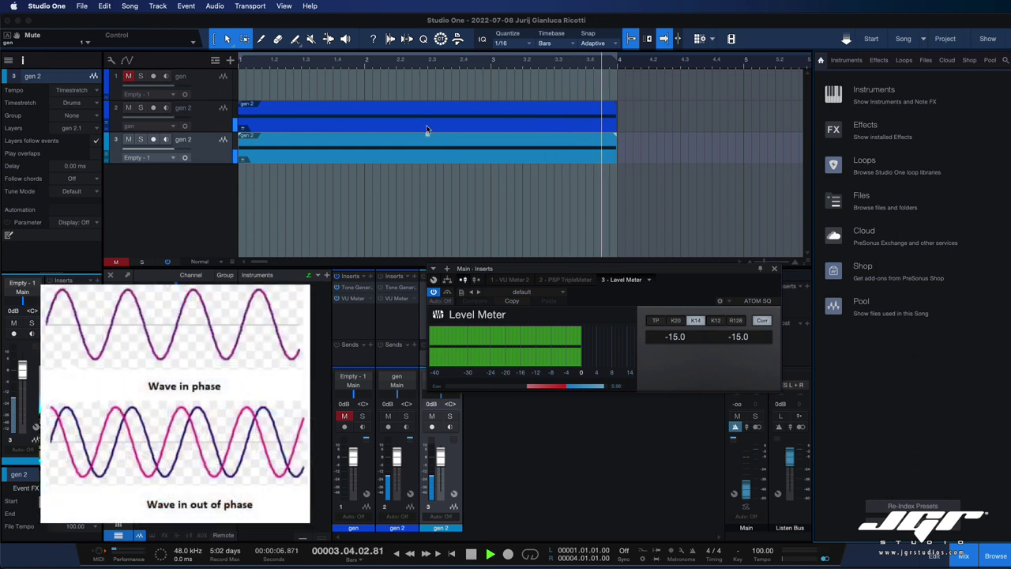
pyautogui.press('space')
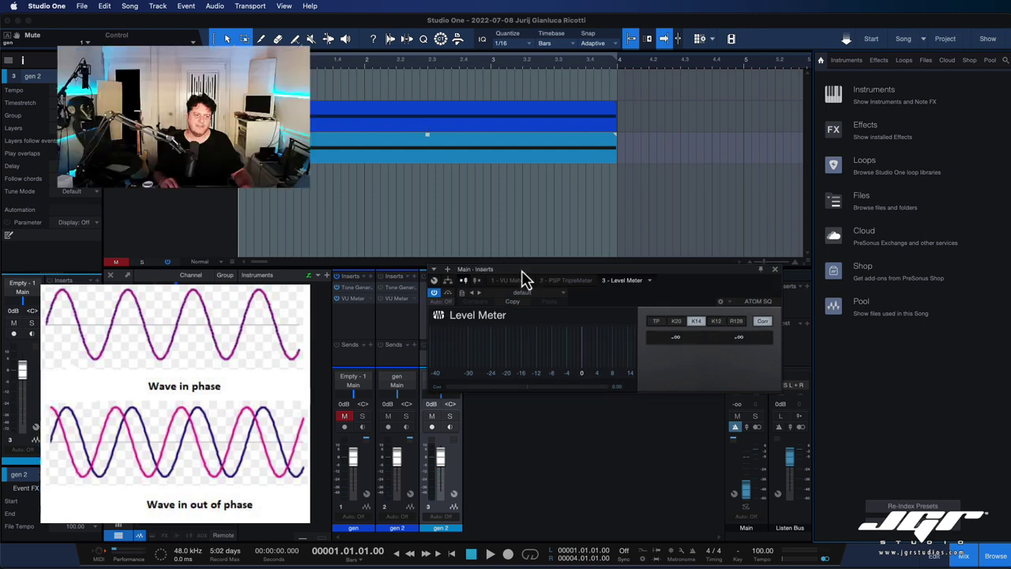
# Step: Move the Level Meter aside, activate the Tone Generator on gen 2 and unmute gen
pyautogui.moveTo(523, 277); pyautogui.dragTo(570, 294)
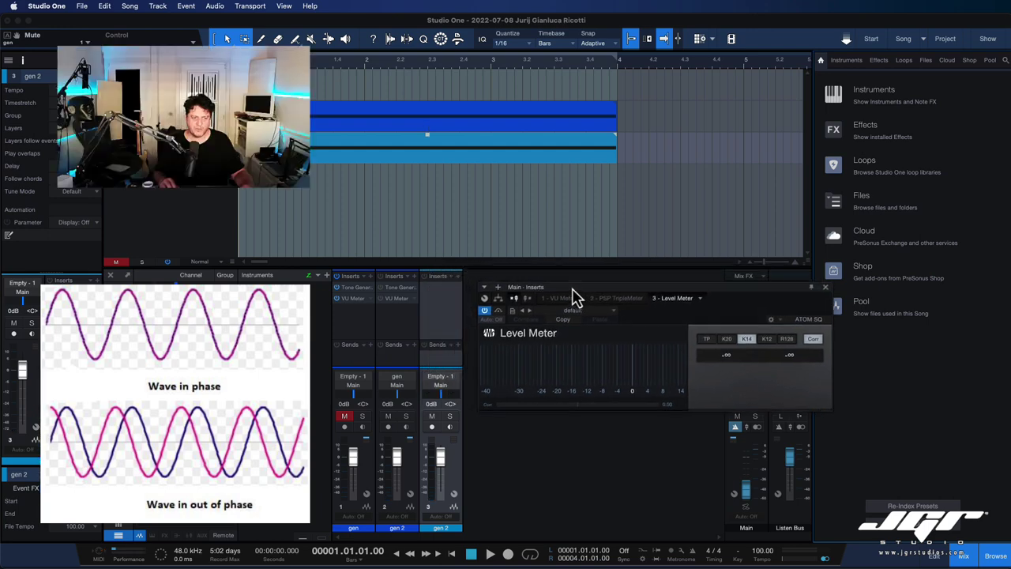
pyautogui.click(380, 287)
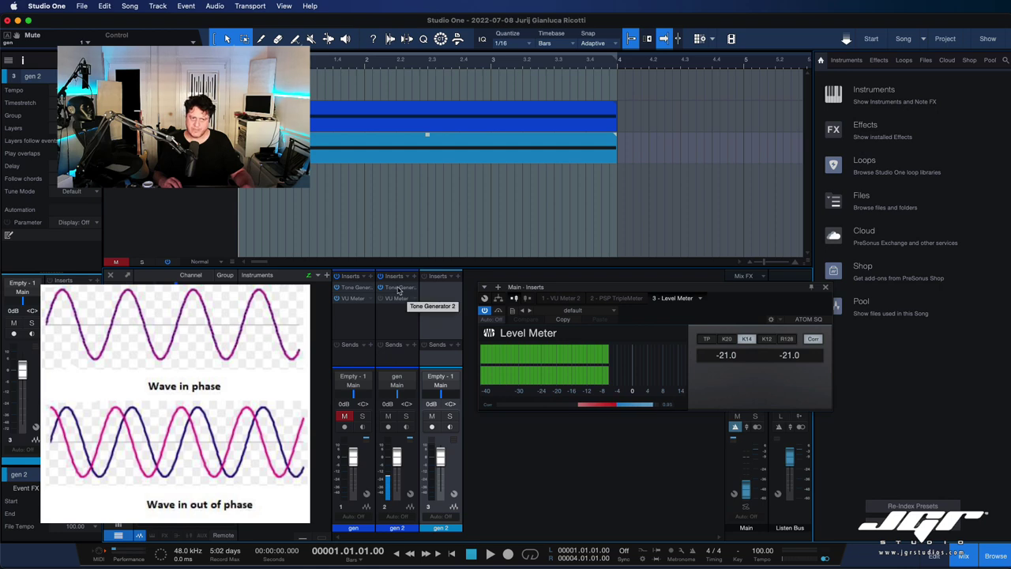
pyautogui.click(343, 416)
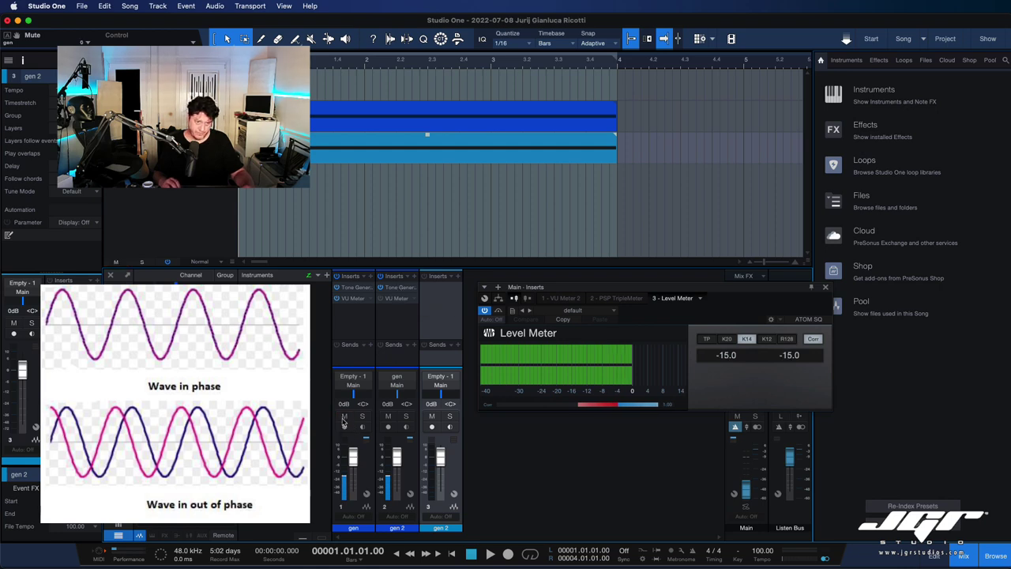
# Step: Open gen 2's Tone Generator and repeatedly switch its output off and on to compare the summed level on the Level Meter
pyautogui.click(391, 288)
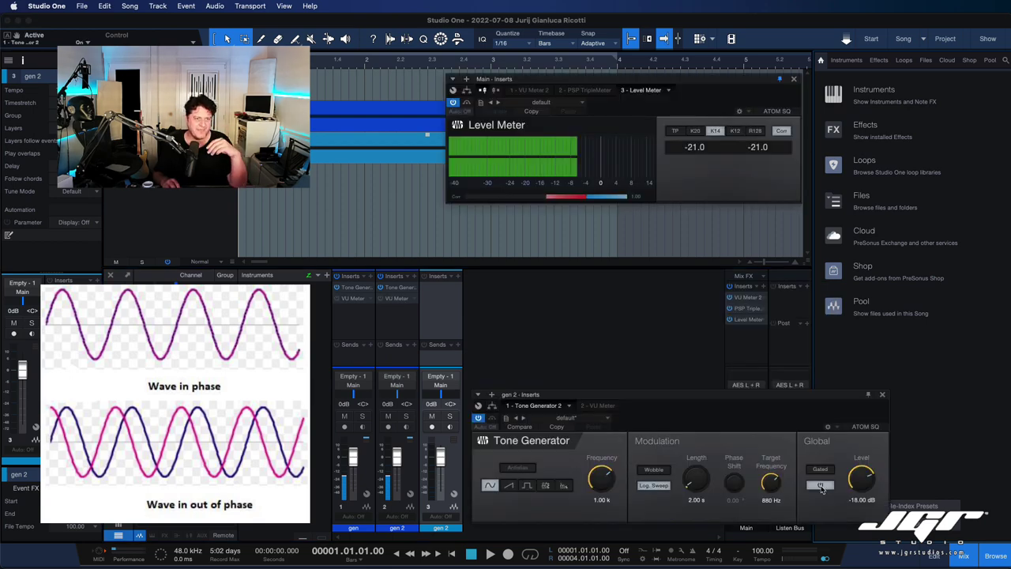
pyautogui.click(821, 488)
pyautogui.click(821, 488)
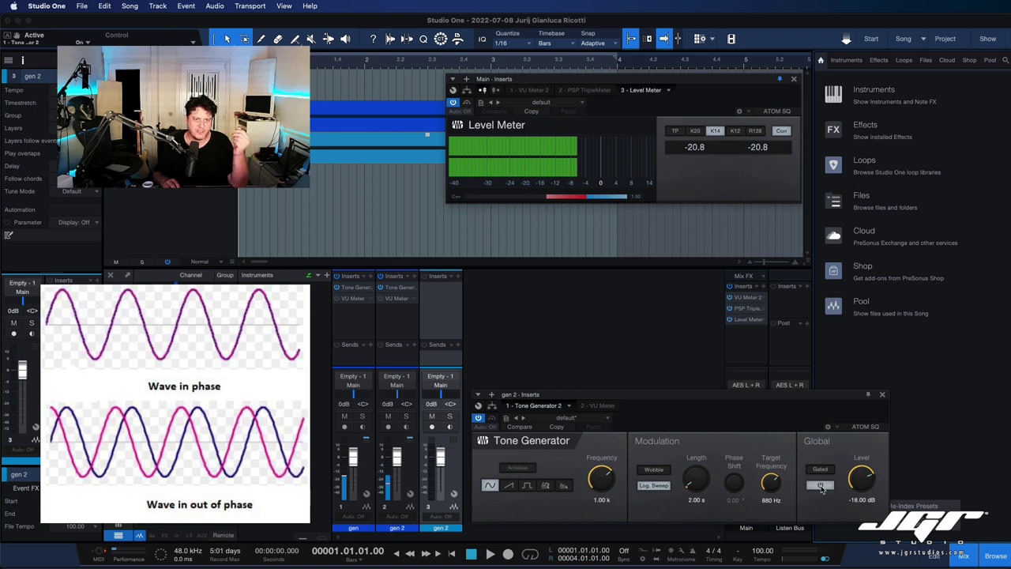
pyautogui.click(822, 488)
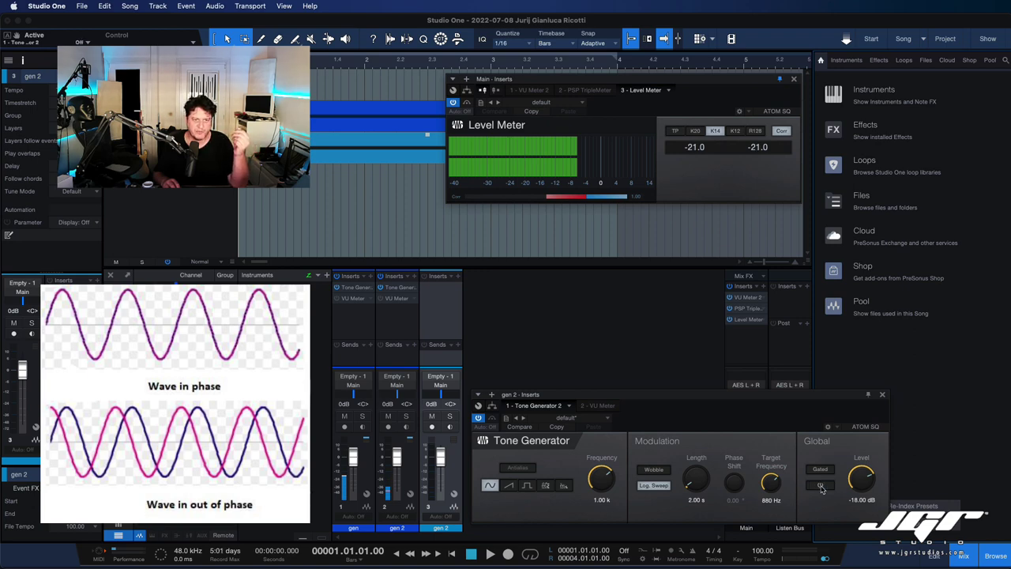
pyautogui.click(822, 489)
pyautogui.click(821, 489)
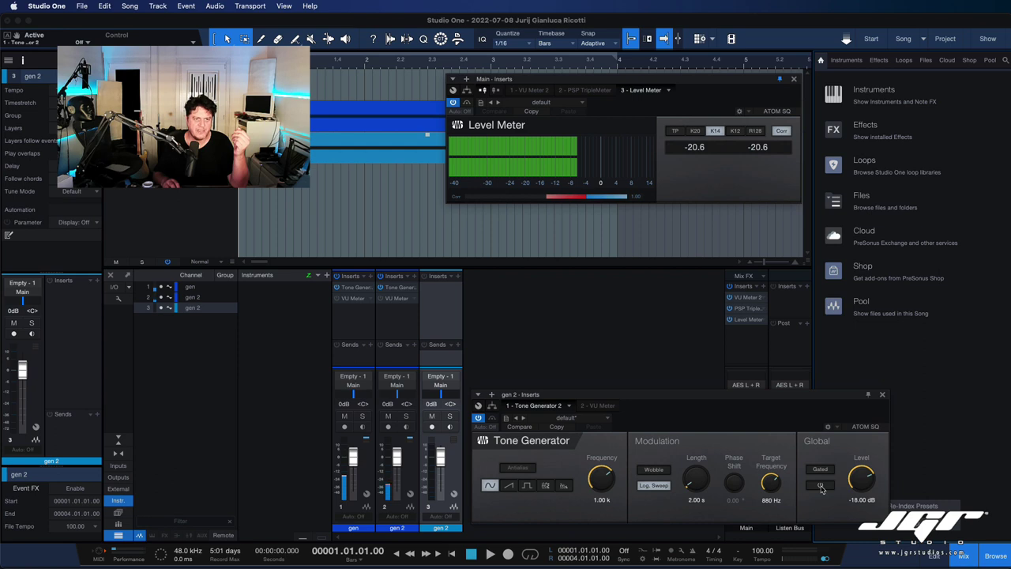
pyautogui.click(821, 488)
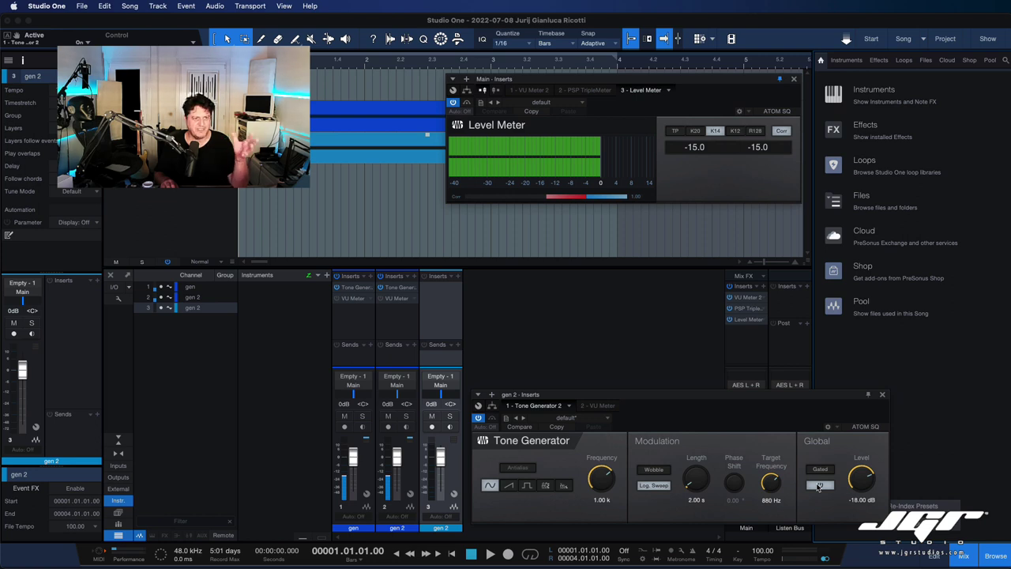
pyautogui.click(819, 486)
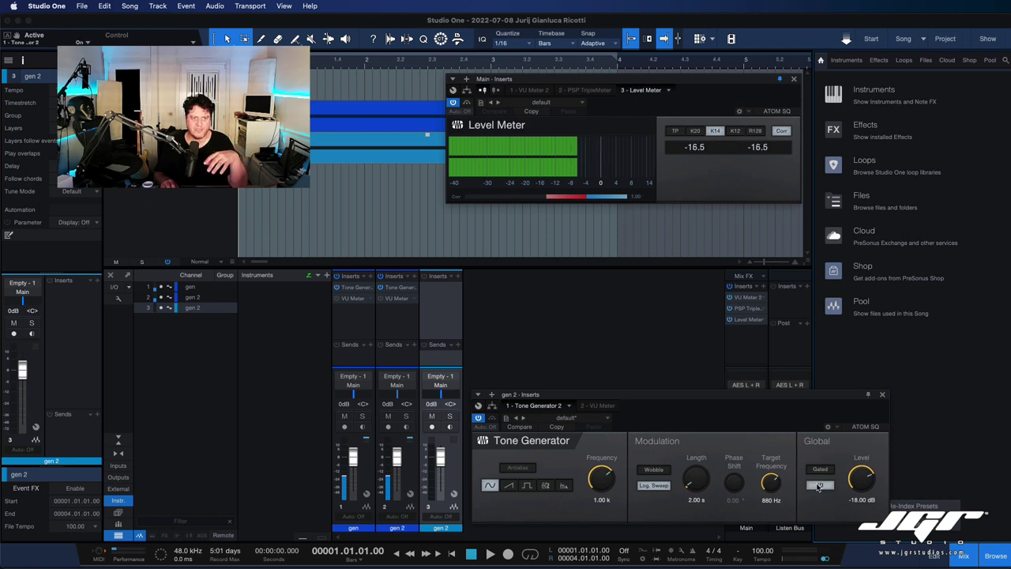
pyautogui.click(819, 487)
pyautogui.click(819, 487)
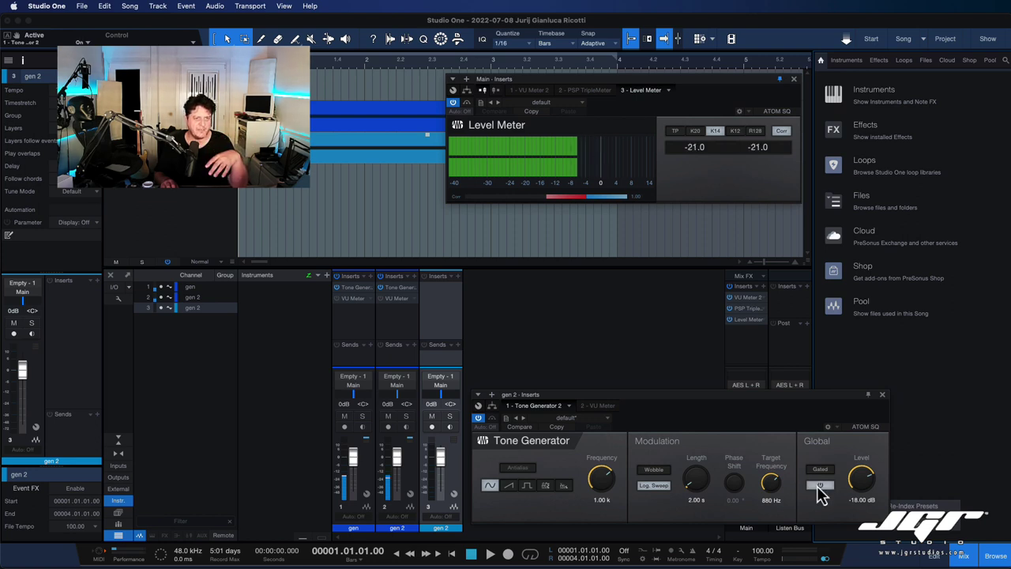
pyautogui.click(819, 486)
pyautogui.click(819, 486)
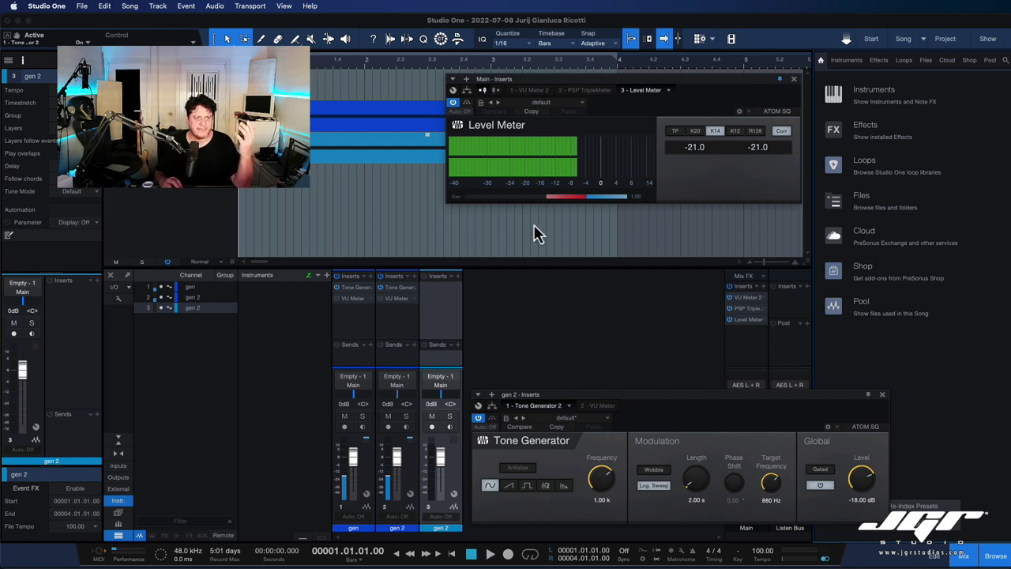
# Step: Set the waveform of the Tone Generators on gen and gen 2 to pink noise
pyautogui.click(386, 287)
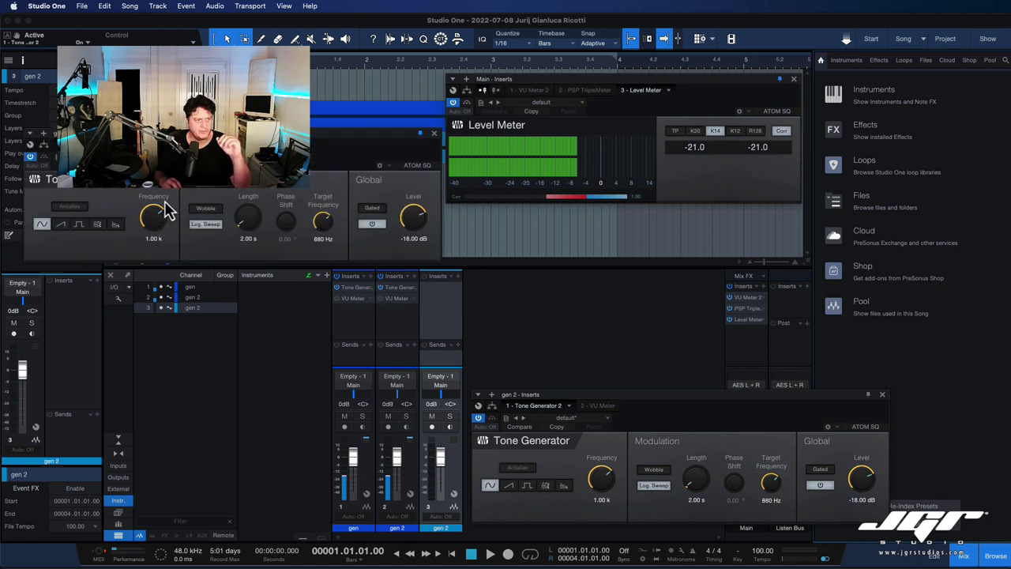
pyautogui.click(116, 224)
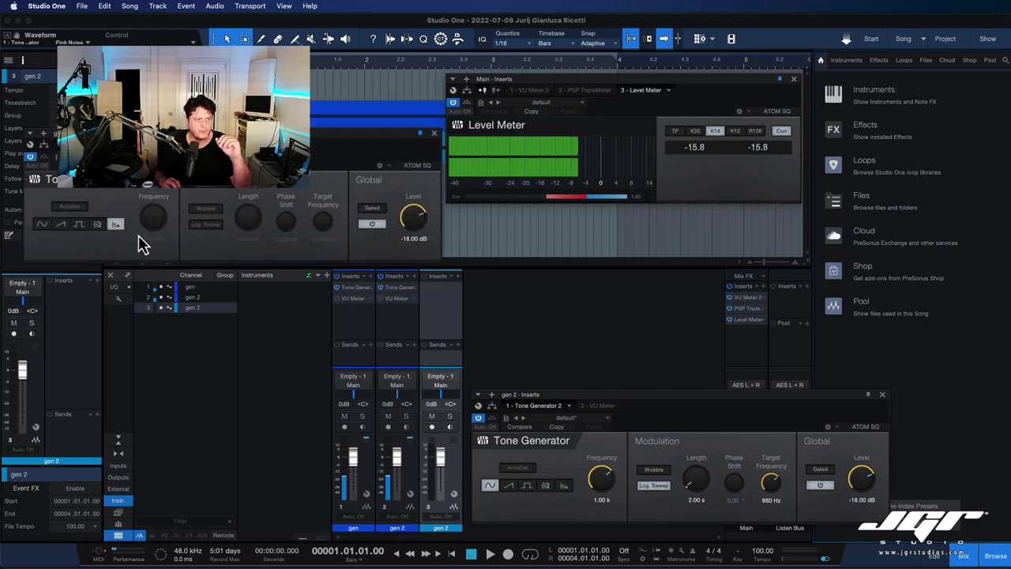
pyautogui.click(387, 289)
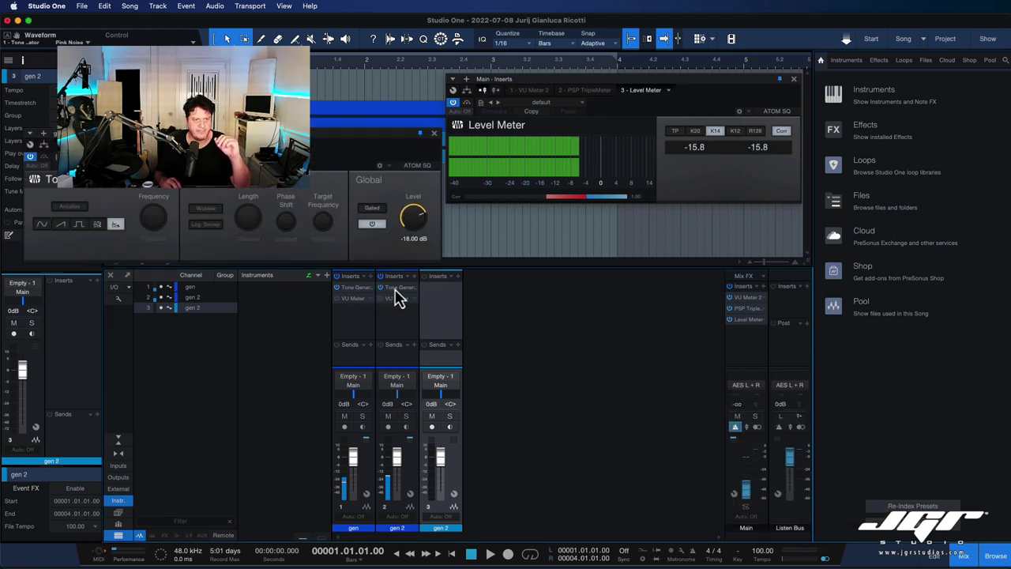
pyautogui.click(395, 289)
pyautogui.click(563, 484)
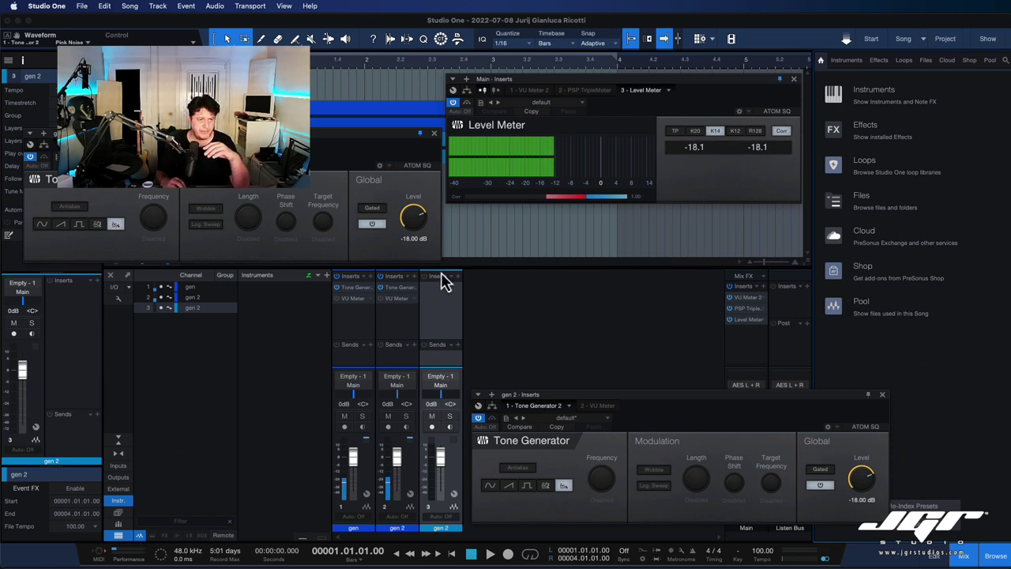
# Step: Insert Pipeline Stereo on the gen channel and load its MaselecMLA2 preset
pyautogui.click(371, 276)
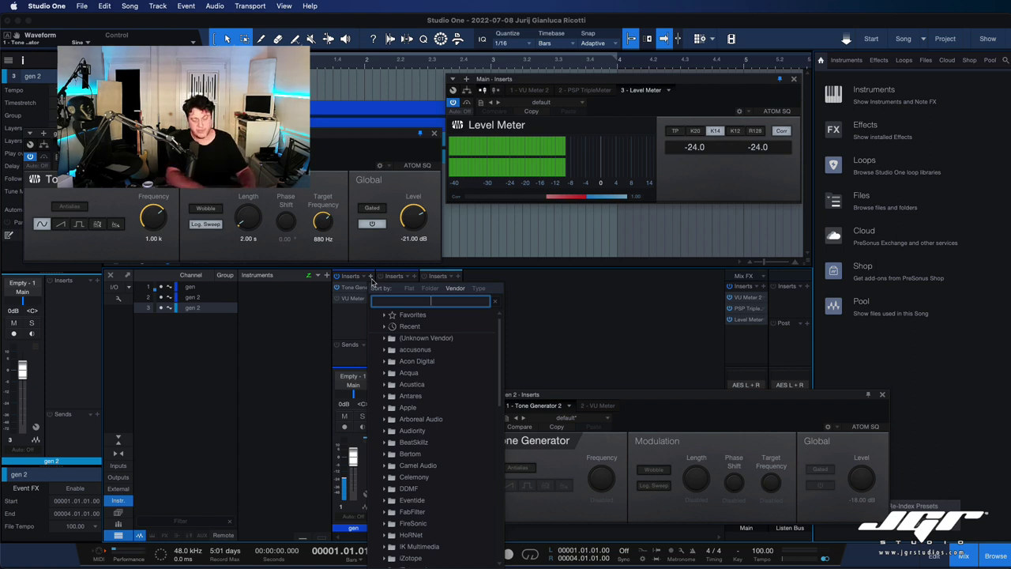
pyautogui.write('pipe')
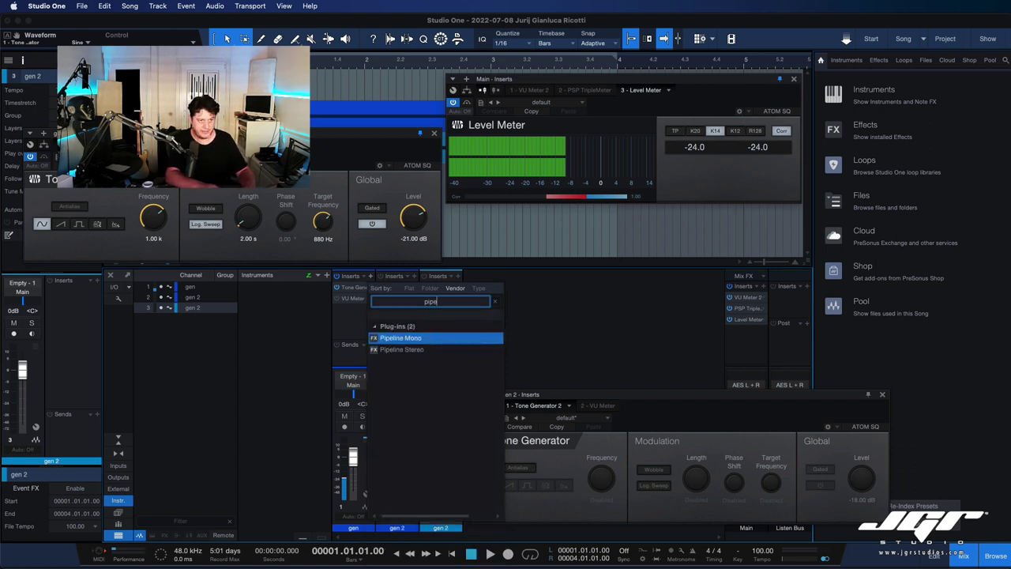
pyautogui.click(394, 349)
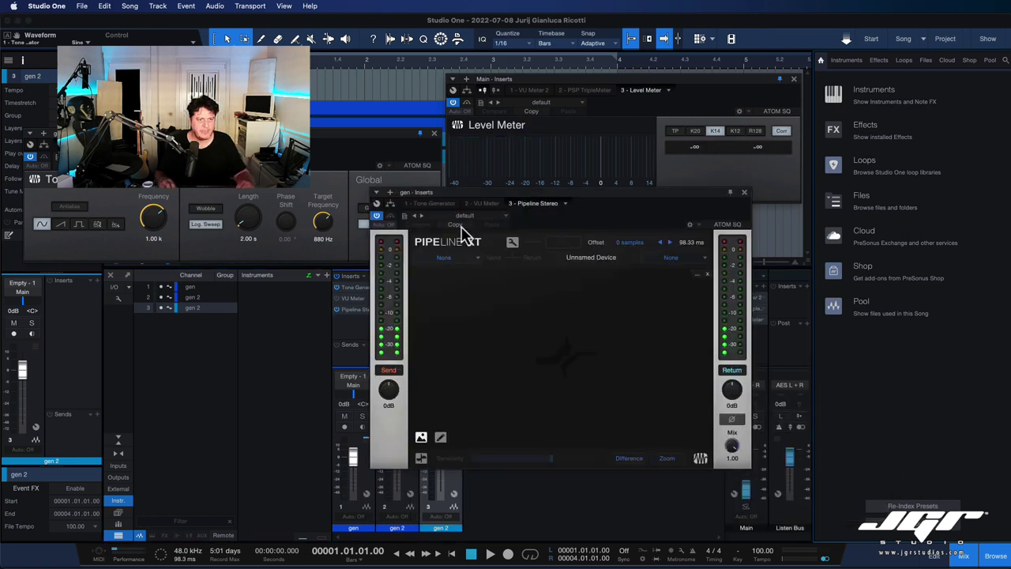
pyautogui.click(488, 219)
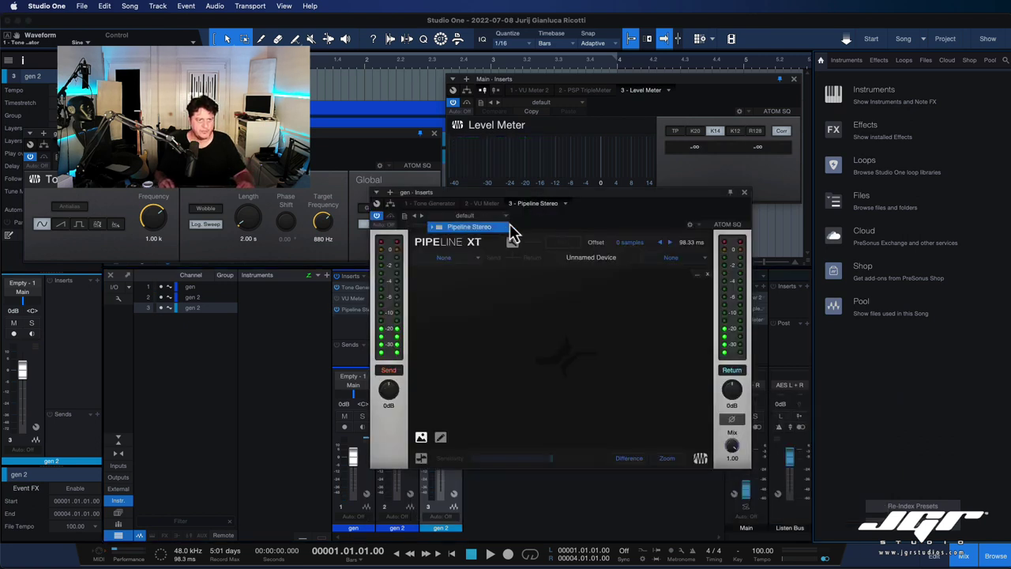
pyautogui.click(480, 229)
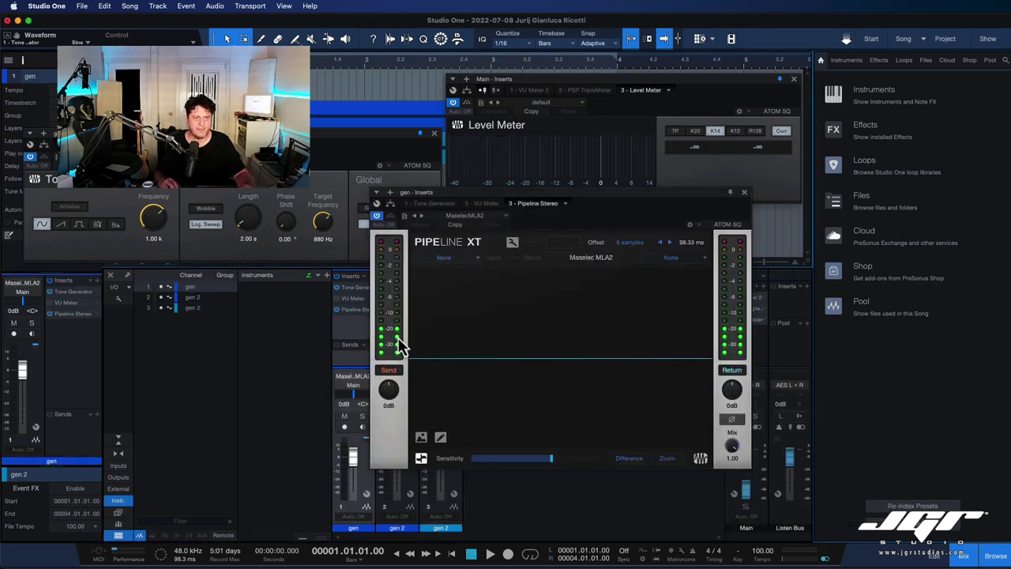
# Step: Set both the send and the return of gen's Pipeline to Maselec MLA2
pyautogui.click(456, 259)
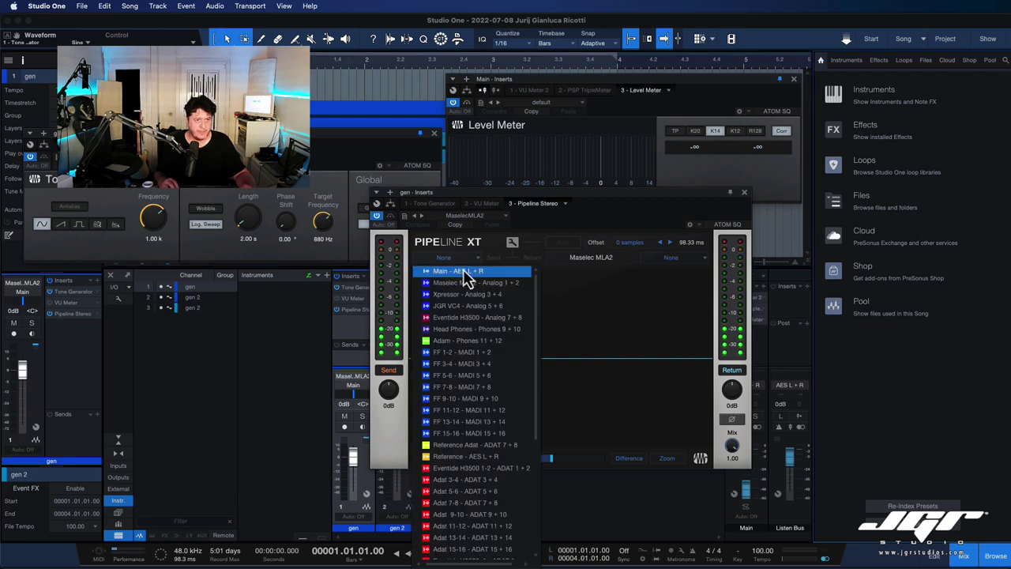
pyautogui.click(467, 285)
pyautogui.click(668, 259)
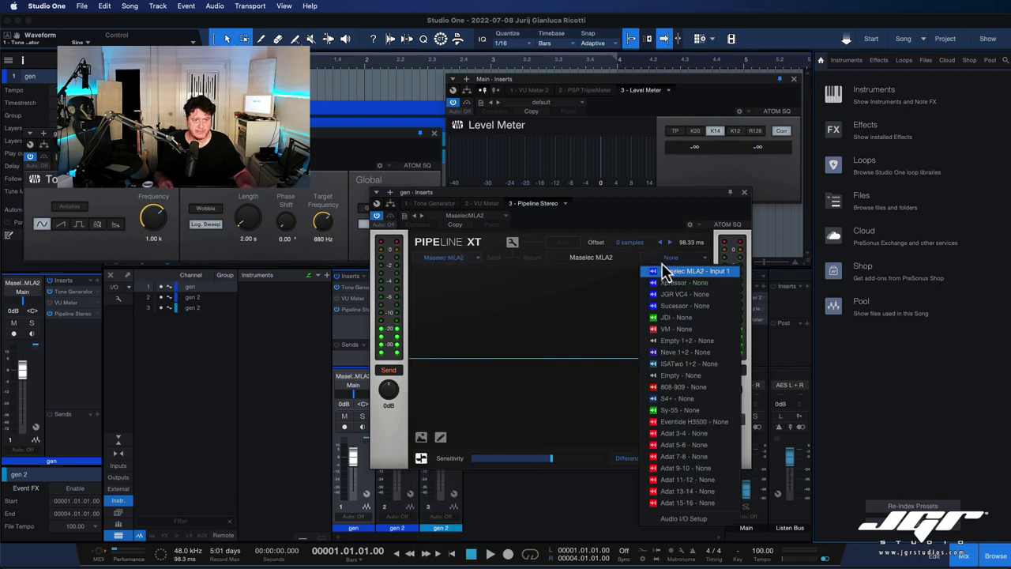
pyautogui.click(687, 271)
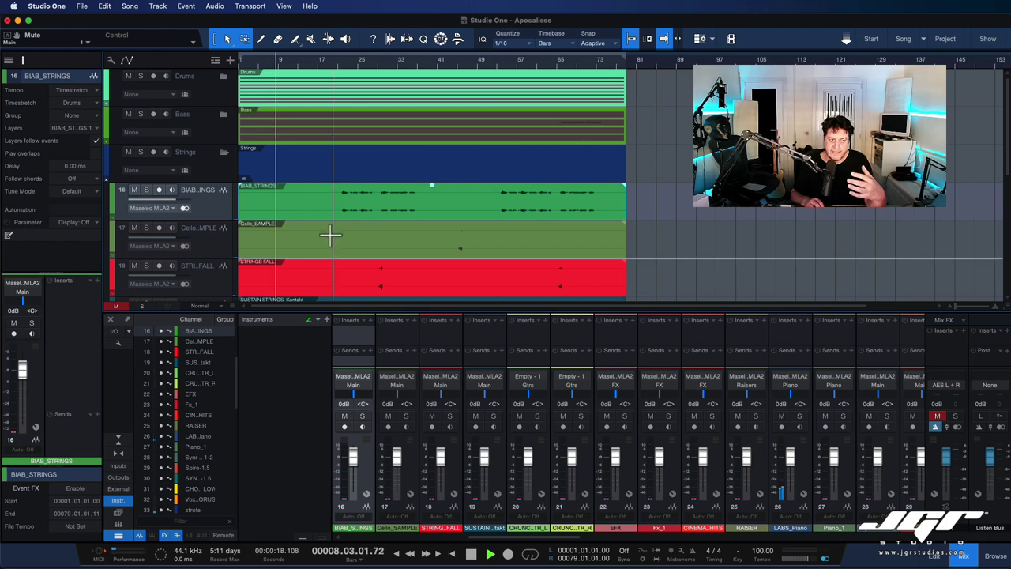
# Step: Expand the Gtrs folder in the Apocalisse song and enlarge the CRUNCH GTR_L track to inspect its waveform
pyautogui.scroll(-5, 343, 218)
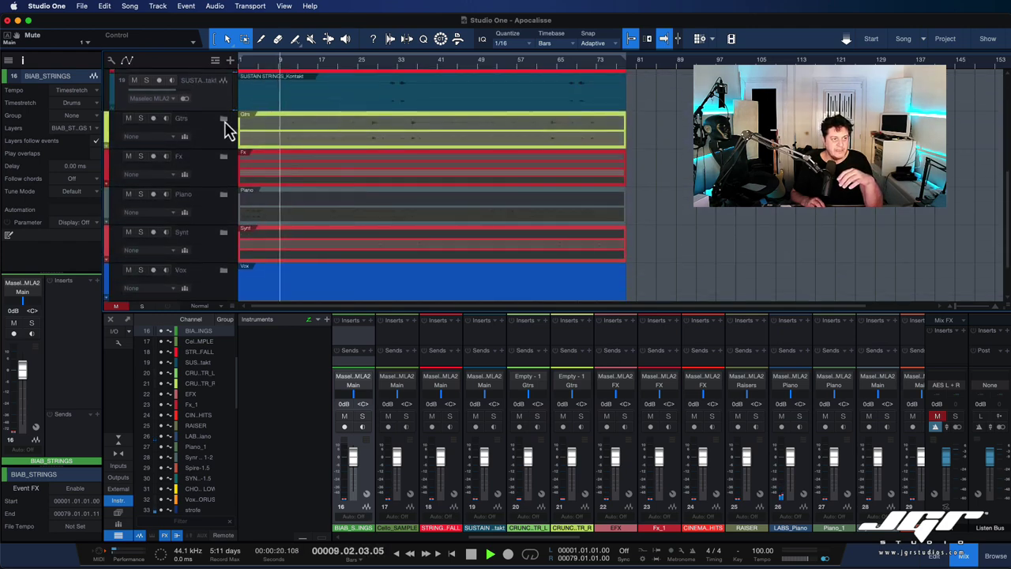
pyautogui.click(410, 161)
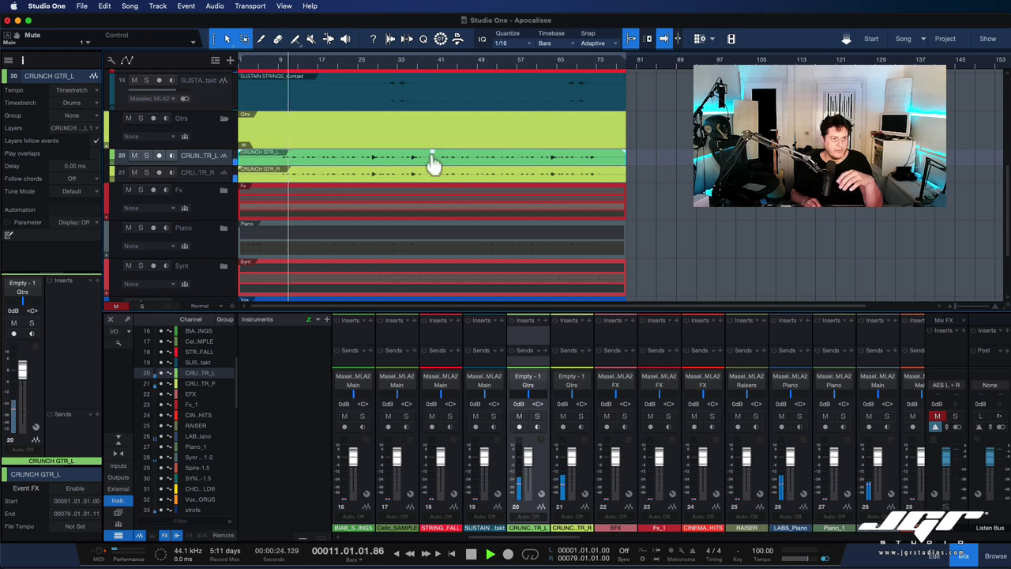
pyautogui.click(432, 157)
pyautogui.scroll(-1, 433, 162)
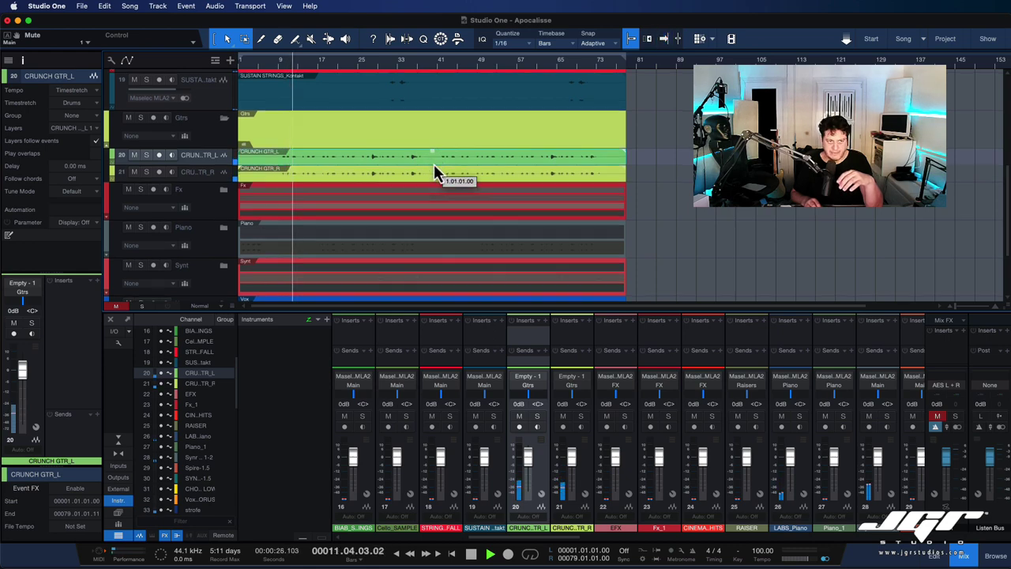
pyautogui.moveTo(204, 163); pyautogui.dragTo(205, 264)
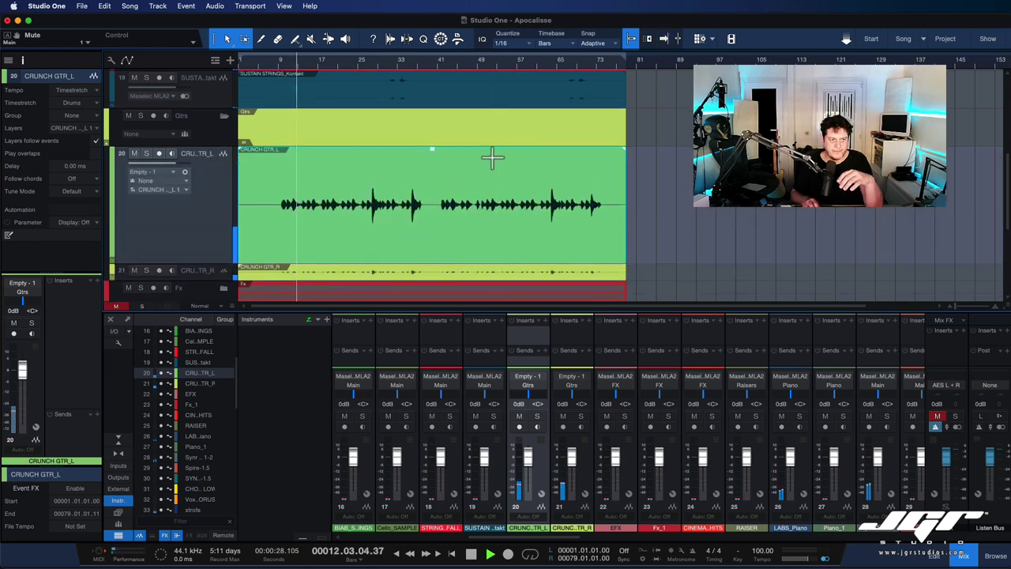
pyautogui.moveTo(434, 158)
pyautogui.mouseDown()
pyautogui.moveTo(436, 196)
pyautogui.moveTo(434, 151)
pyautogui.mouseUp()
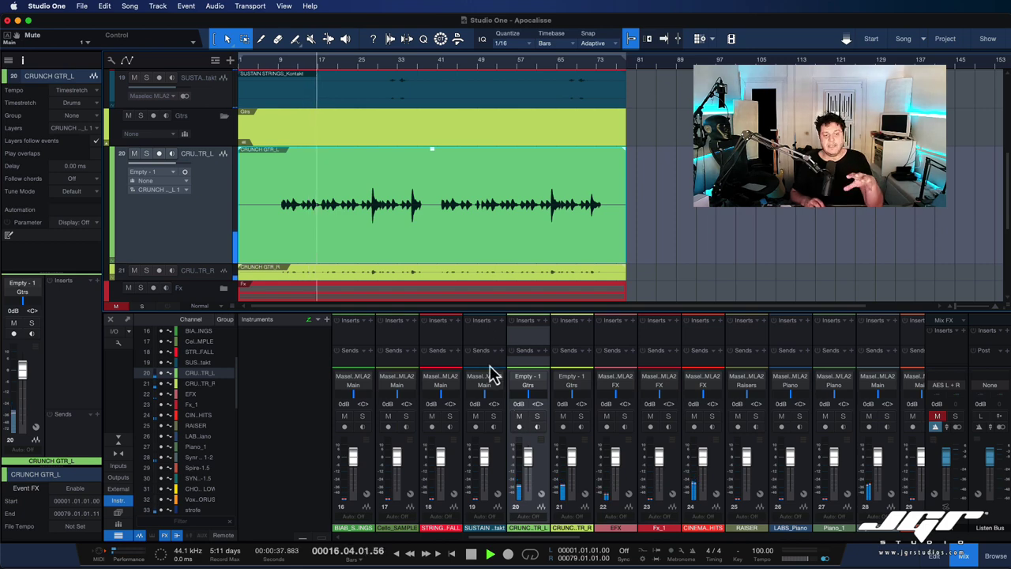
# Step: Look through the console's track and bus channels during playback and check the level meter on the last master bus
pyautogui.hscroll(1, 489, 363)
pyautogui.hscroll(-3, 489, 366)
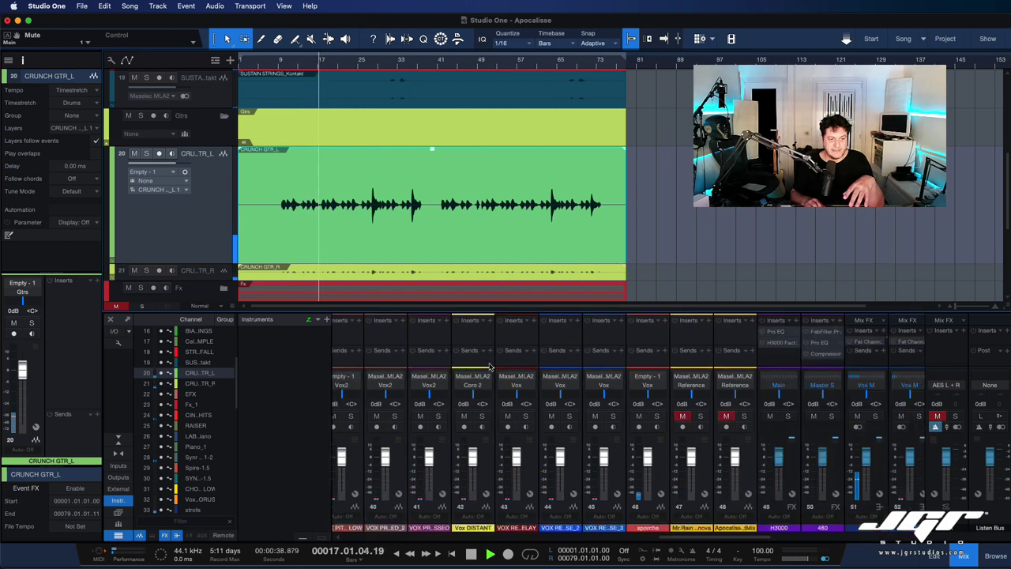
pyautogui.hscroll(-2, 488, 366)
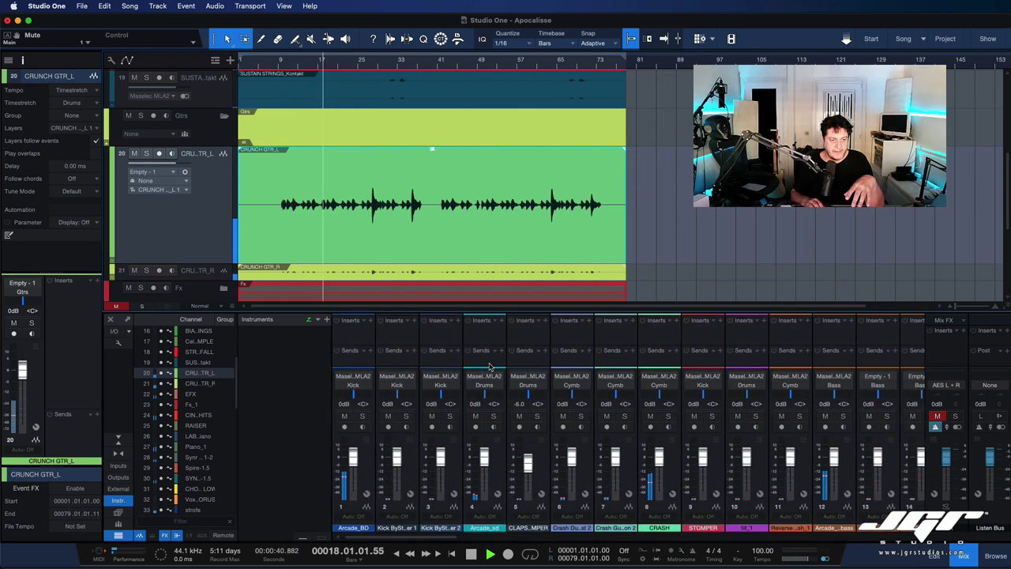
pyautogui.hscroll(15, 489, 366)
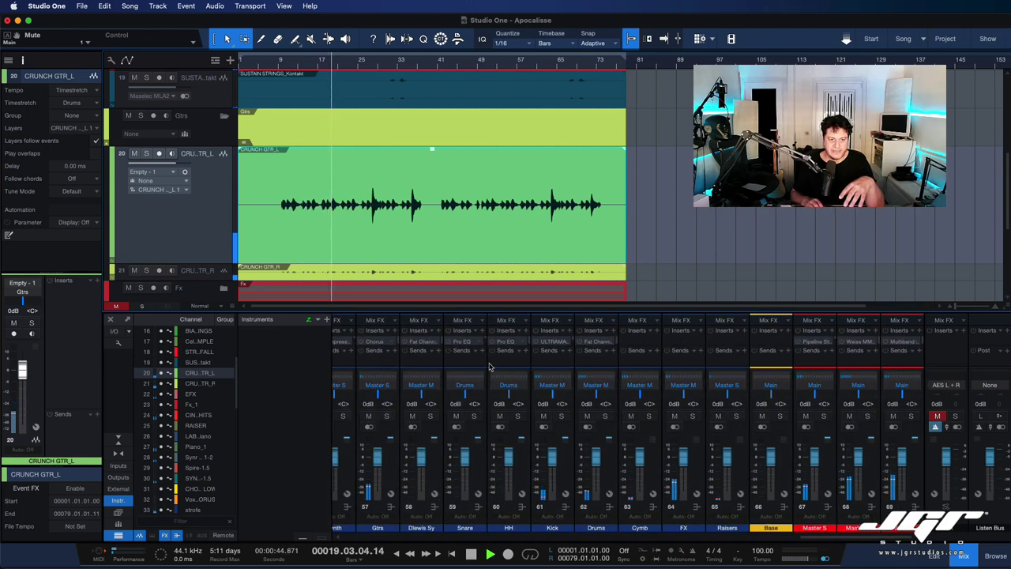
pyautogui.hscroll(-8, 489, 366)
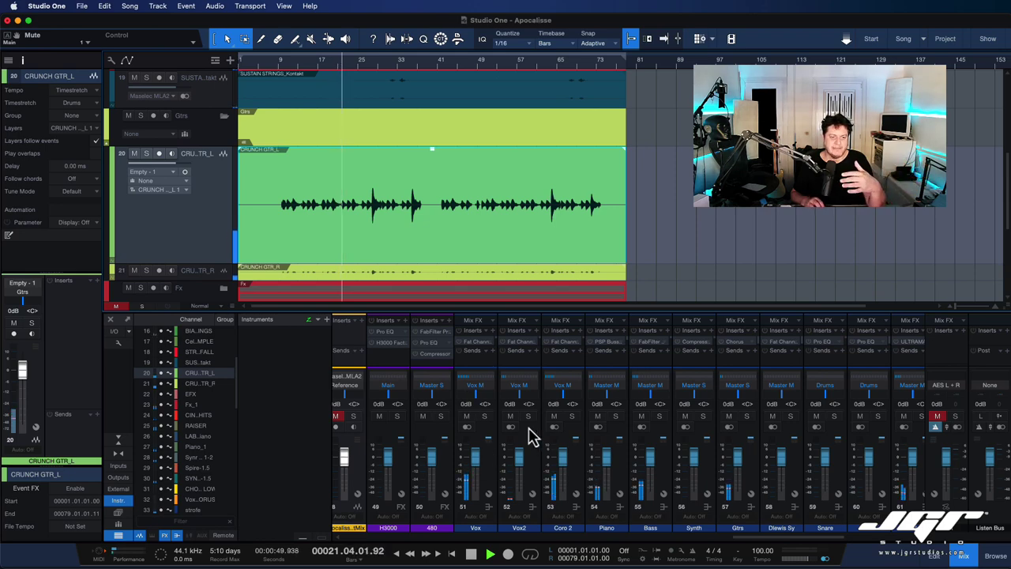
pyautogui.hscroll(5, 524, 366)
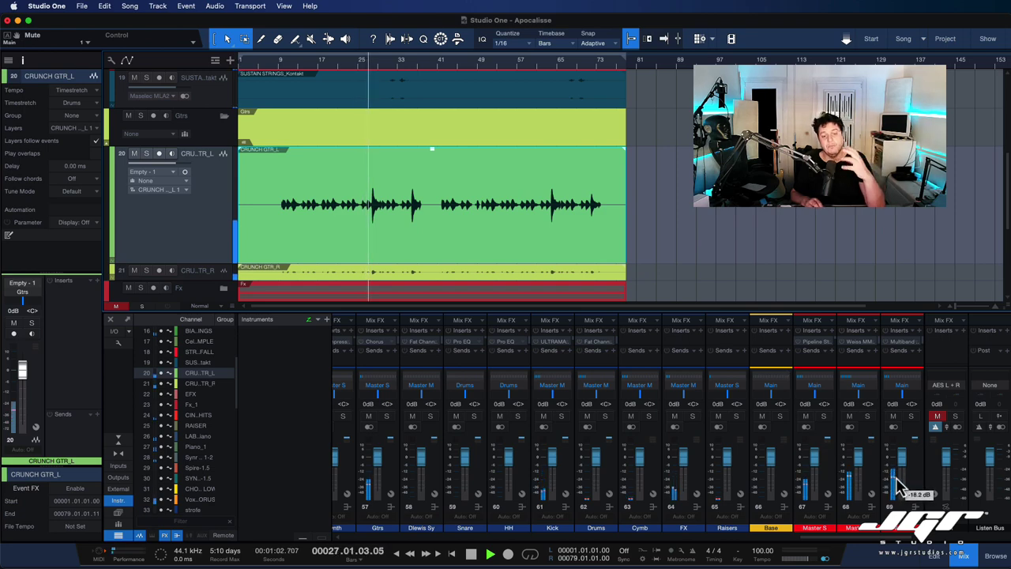
pyautogui.moveTo(896, 486)
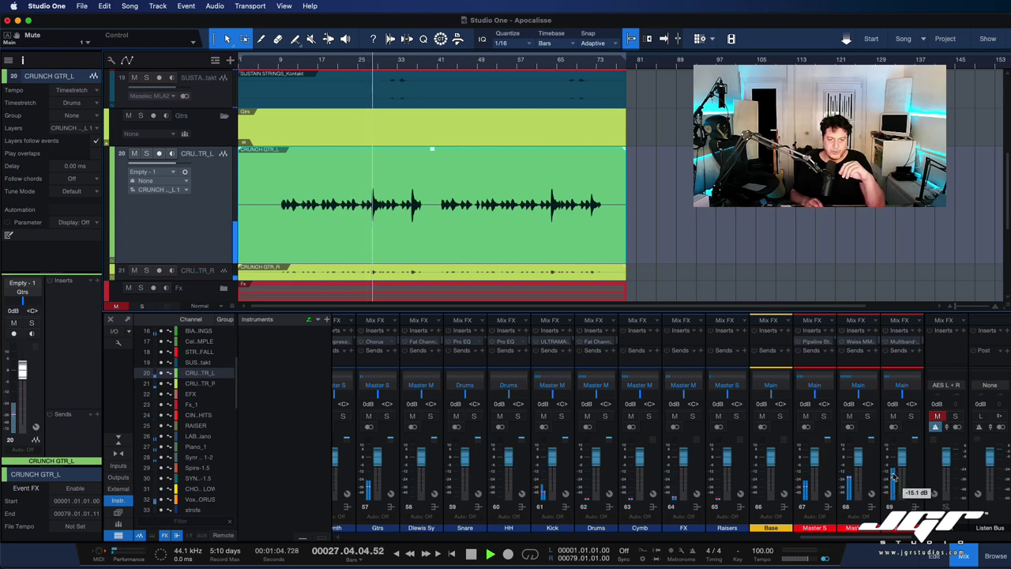
# Step: Enlarge the console for taller meters, unmute Main, and stop playback to inspect its clip indicator
pyautogui.moveTo(893, 366); pyautogui.dragTo(890, 93)
pyautogui.moveTo(890, 361); pyautogui.dragTo(886, 335)
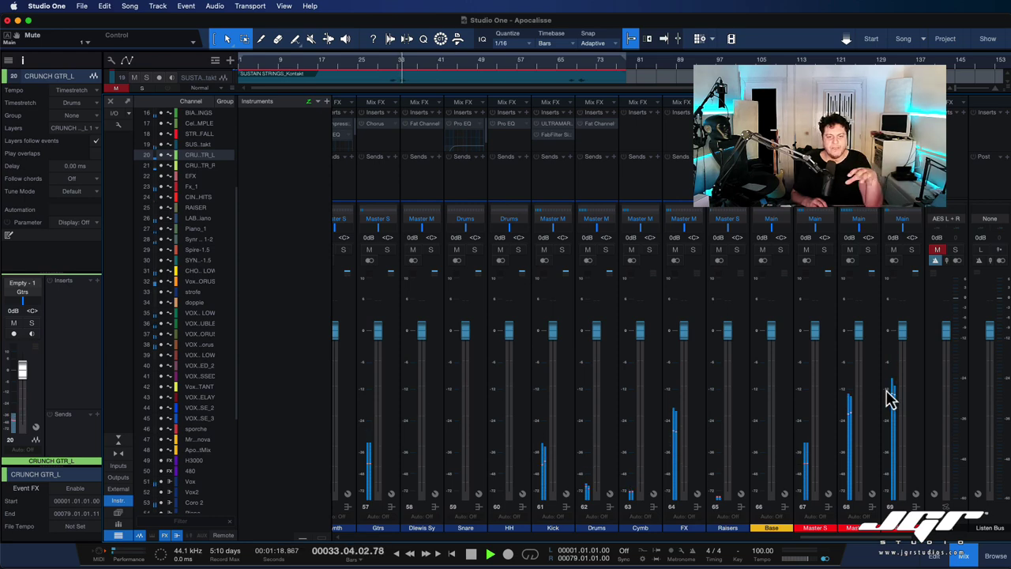
pyautogui.click(936, 249)
pyautogui.press('space')
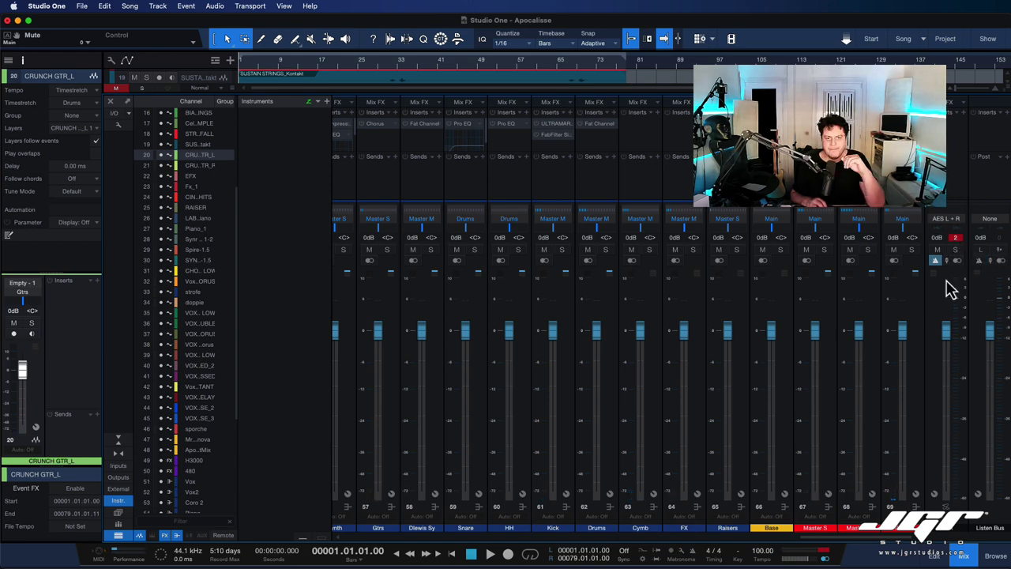
pyautogui.moveTo(956, 340)
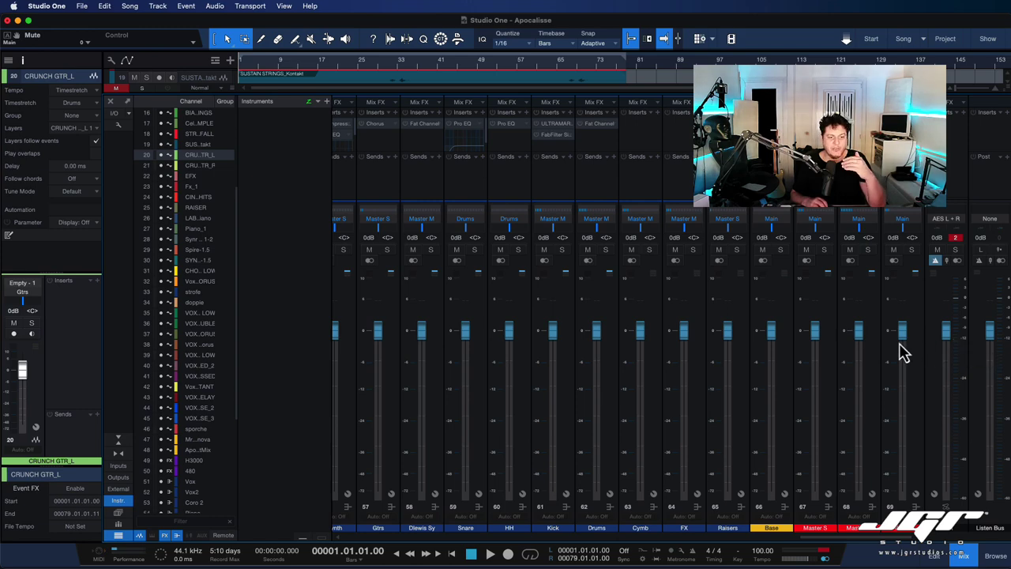
# Step: Select all FX and bus channels in the console from Raisers back to H3000
pyautogui.hscroll(-4, 883, 342)
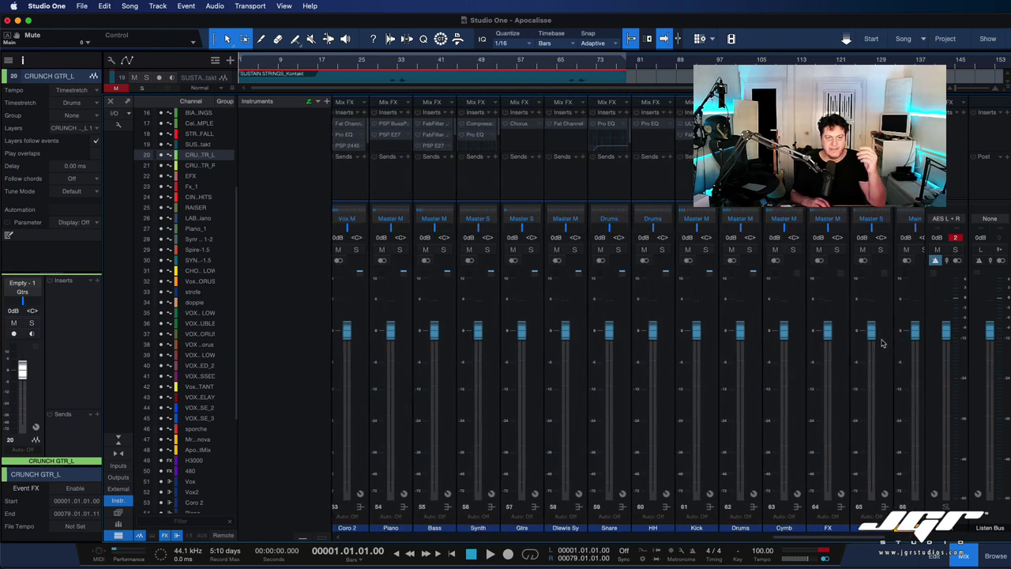
pyautogui.click(888, 345)
pyautogui.hscroll(-6, 888, 345)
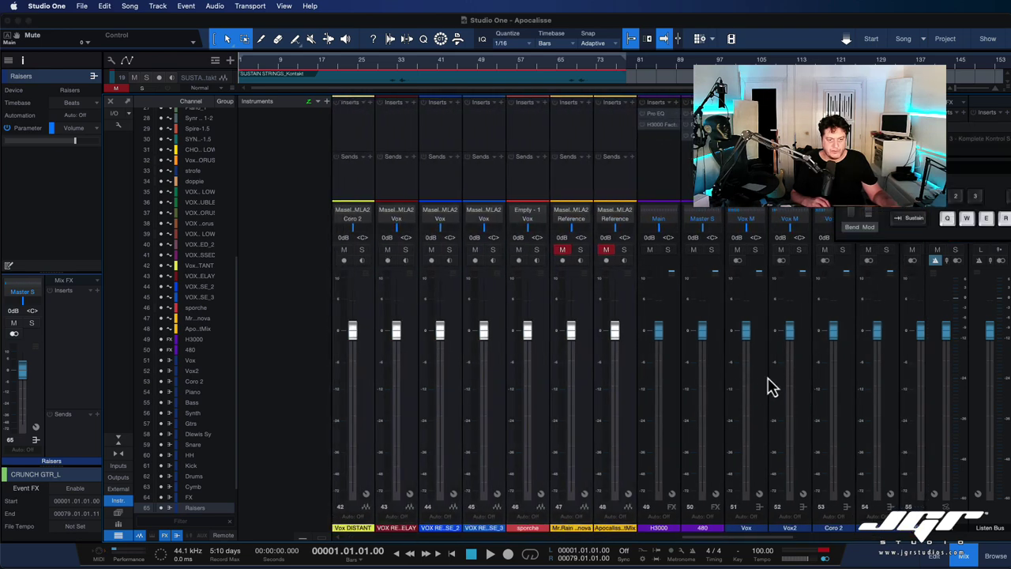
pyautogui.keyDown('shift'); pyautogui.click(714, 369); pyautogui.keyUp('shift')
pyautogui.keyDown('shift'); pyautogui.click(665, 217); pyautogui.keyUp('shift')
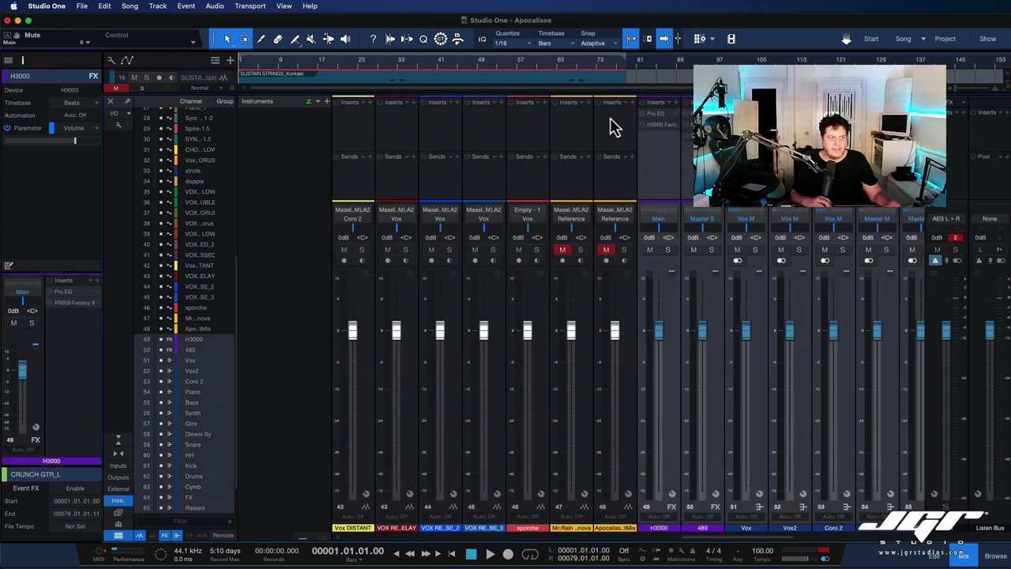
# Step: Show the input controls on the console channels and close the console options
pyautogui.click(120, 128)
pyautogui.click(147, 296)
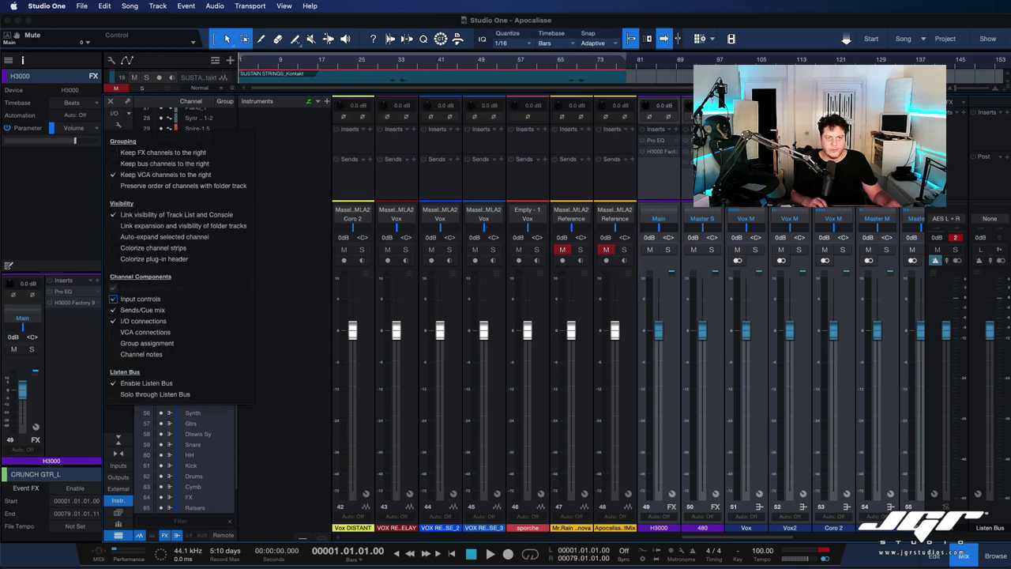
pyautogui.press('Escape')
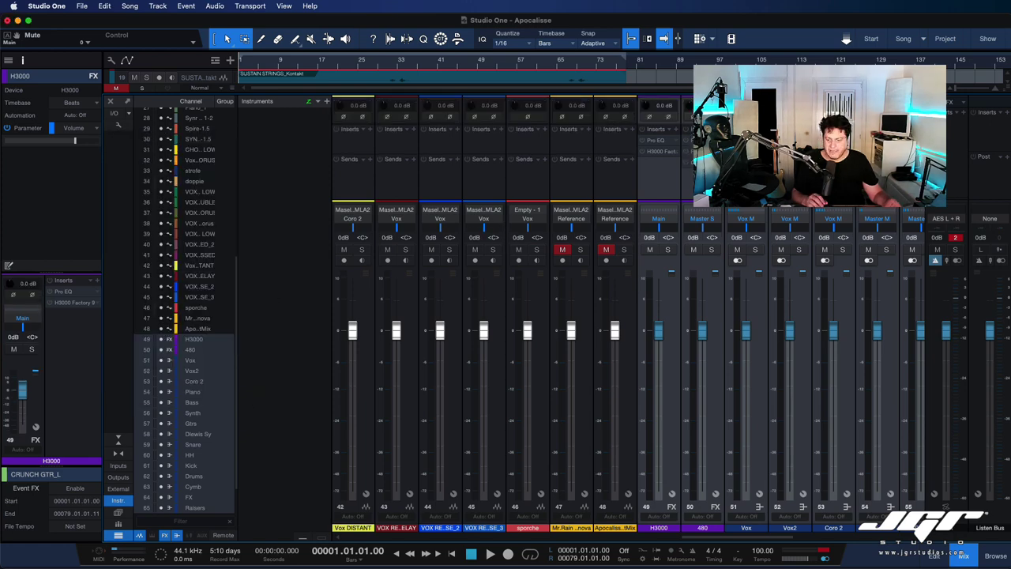
# Step: Lower the input gain of the selected channels to -1.0 dB, reset Main's clip indicator and check playback from bar 36
pyautogui.press('space')
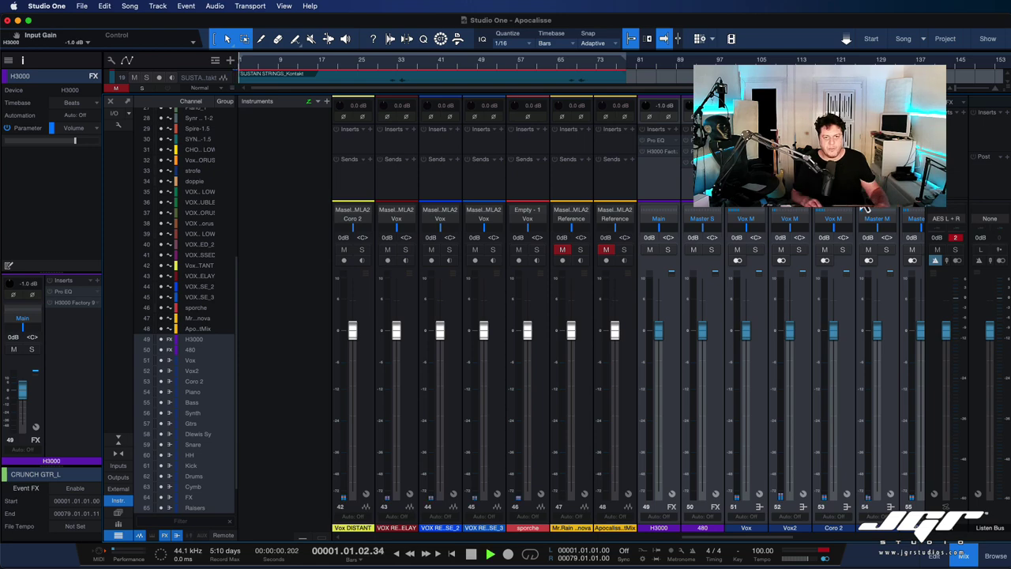
pyautogui.click(955, 239)
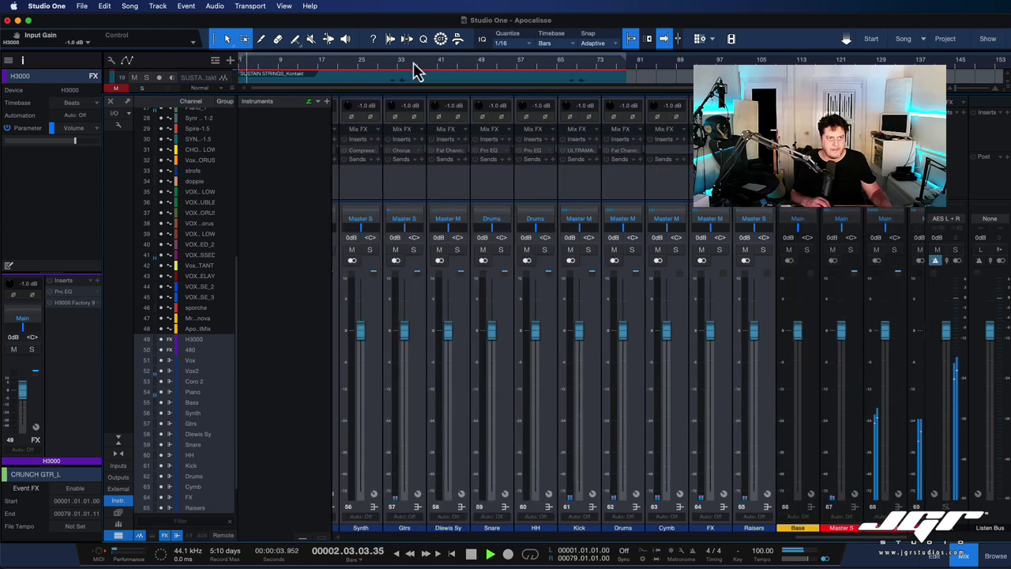
pyautogui.click(416, 69)
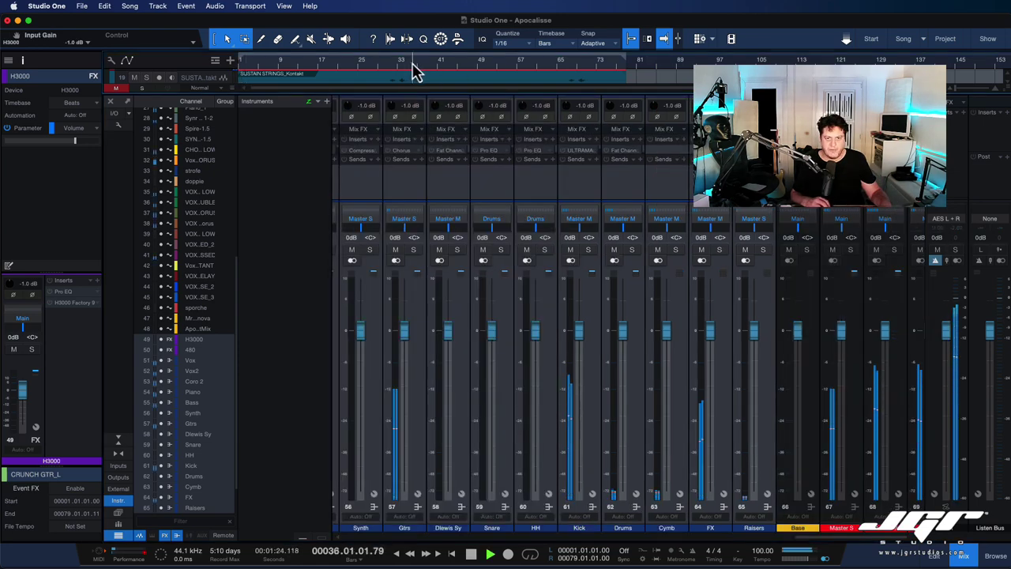
pyautogui.press('space')
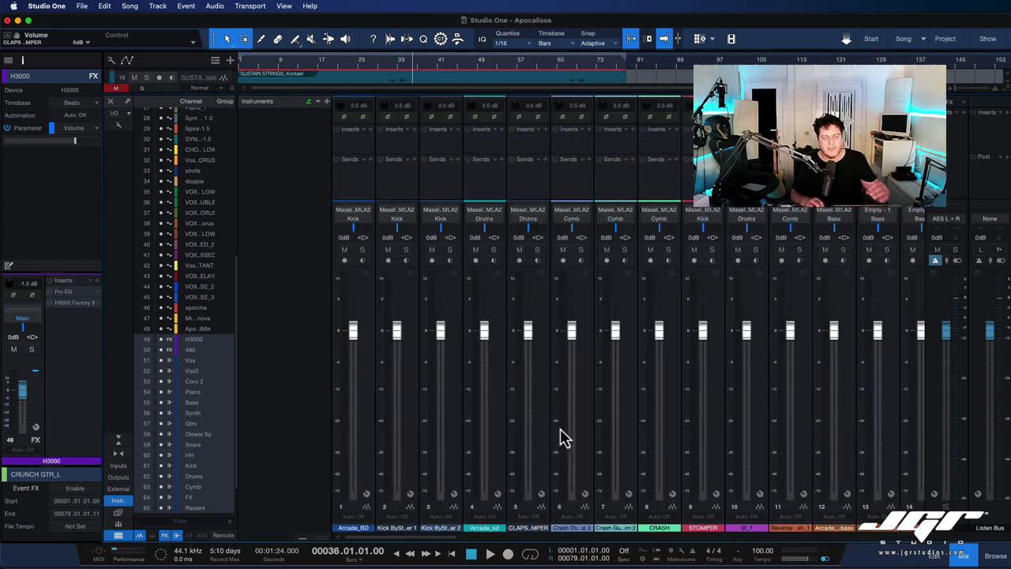
# Step: Look across the console's track channels to review their faders and input gain controls
pyautogui.hscroll(10, 532, 213)
pyautogui.hscroll(-15, 531, 207)
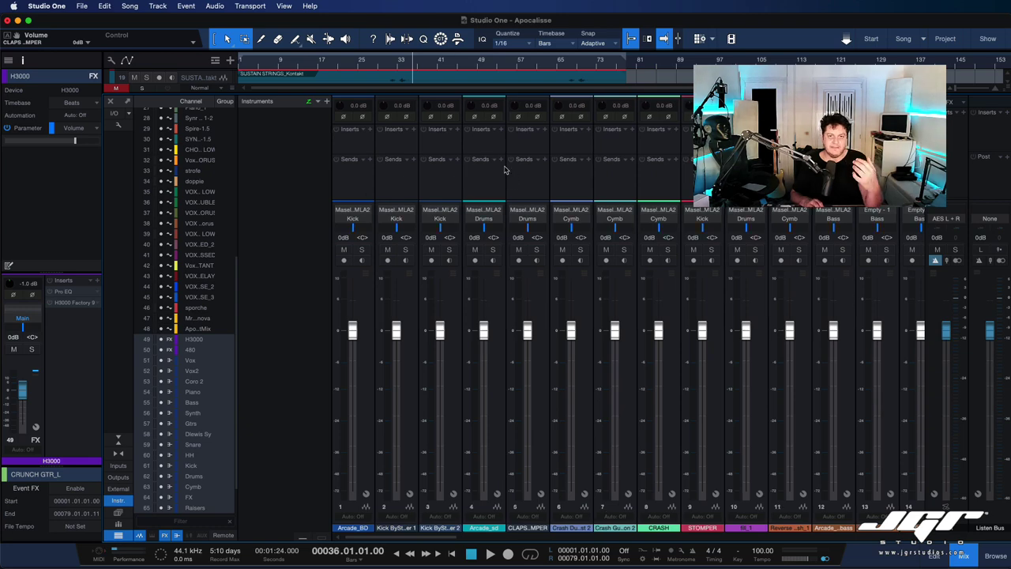
pyautogui.hscroll(5, 509, 175)
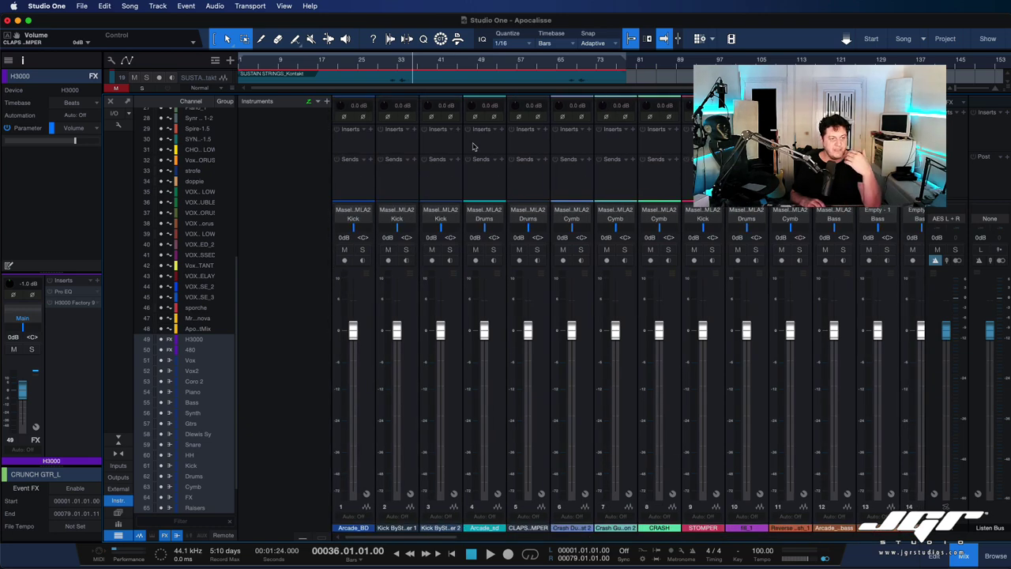
pyautogui.hscroll(7, 473, 146)
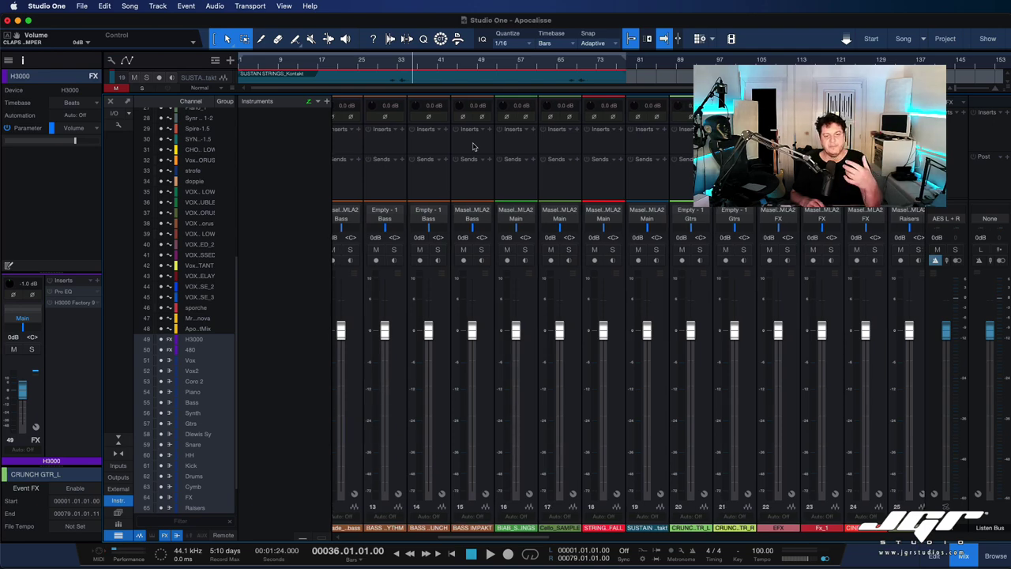
pyautogui.hscroll(8, 473, 147)
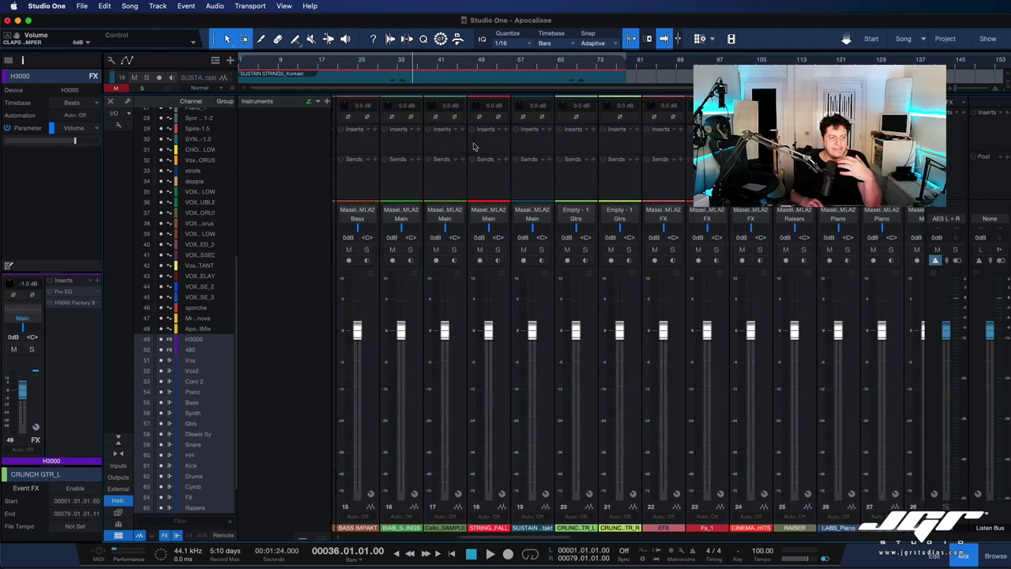
pyautogui.hscroll(20, 473, 146)
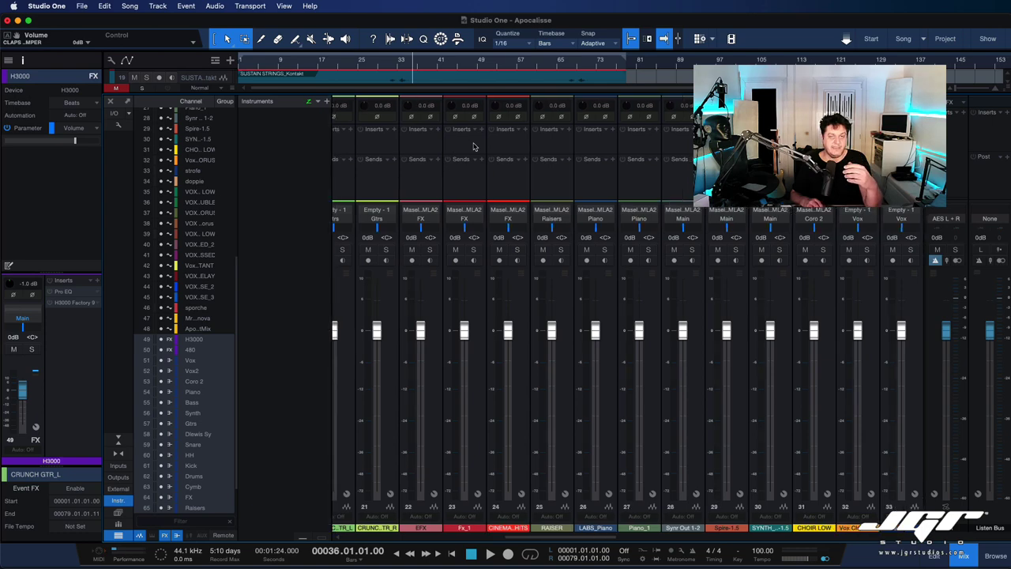